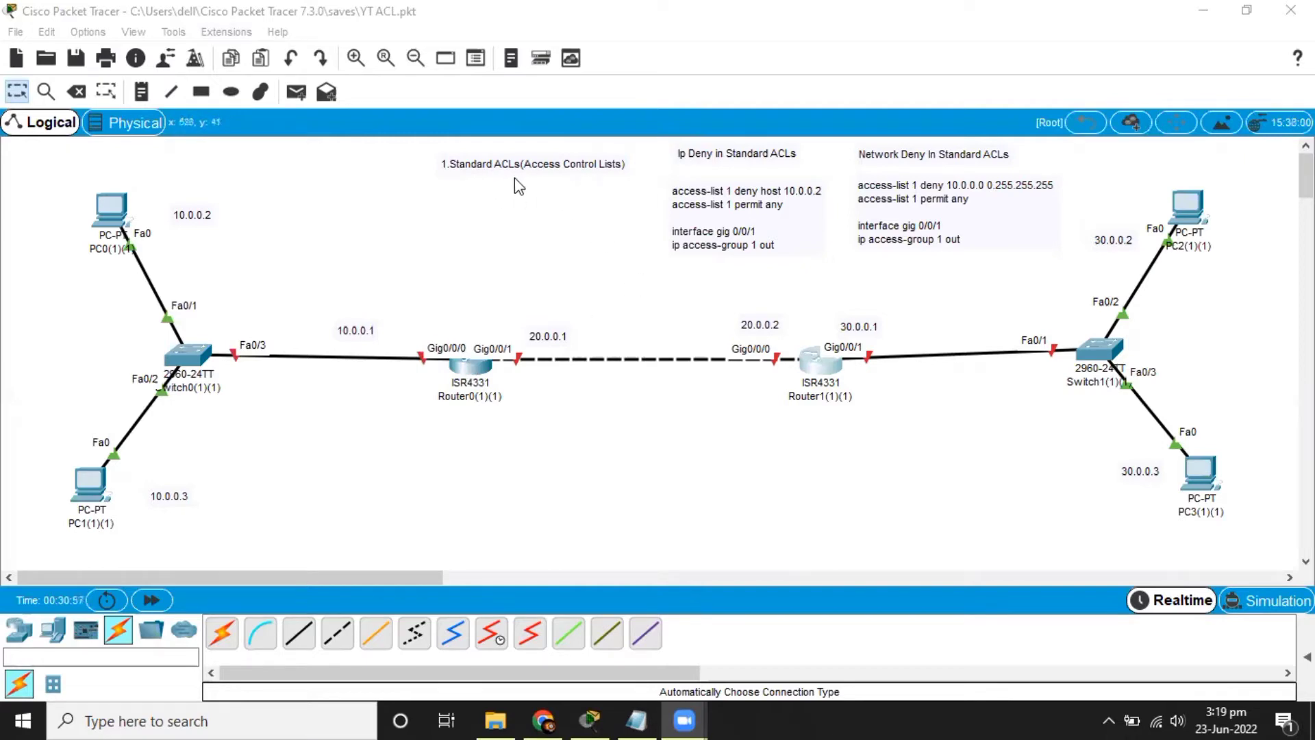
# - Open the command-line interface of Router0 and bring up its user prompt
pyautogui.click(457, 376)
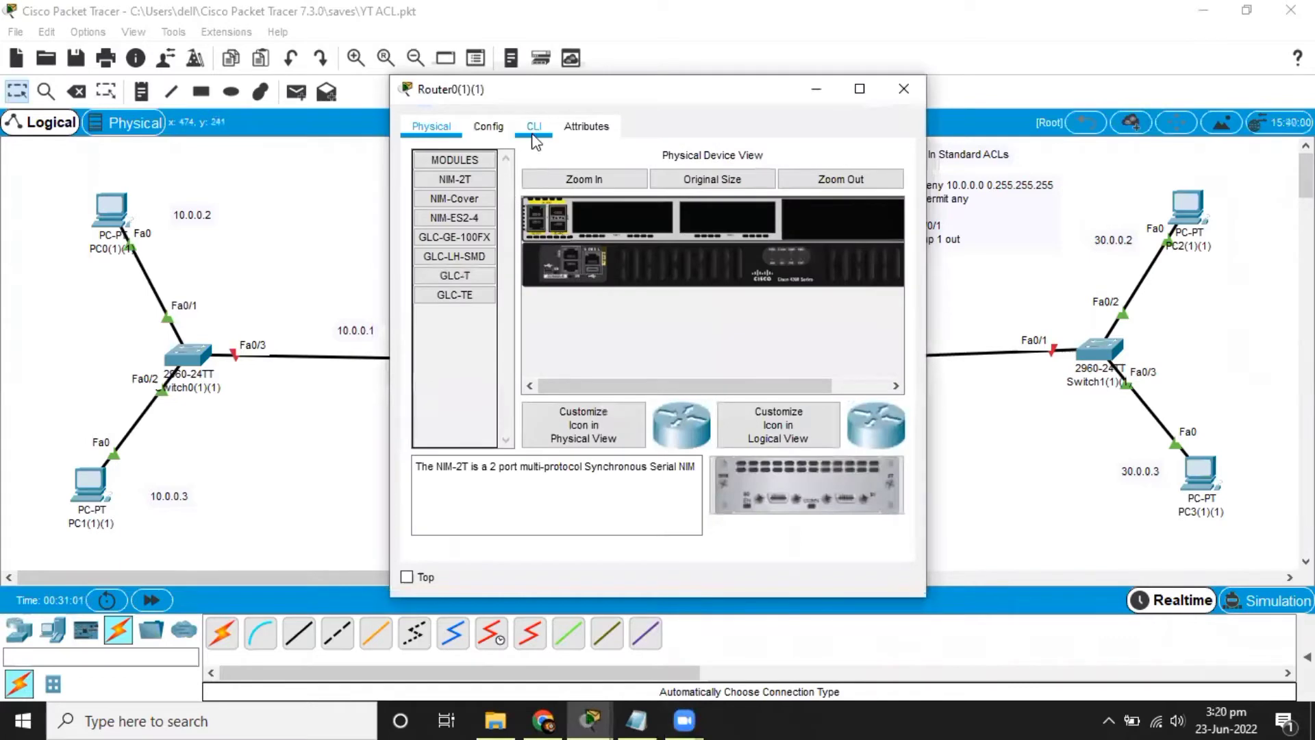
pyautogui.click(533, 134)
pyautogui.press('Return')
pyautogui.press('Return')
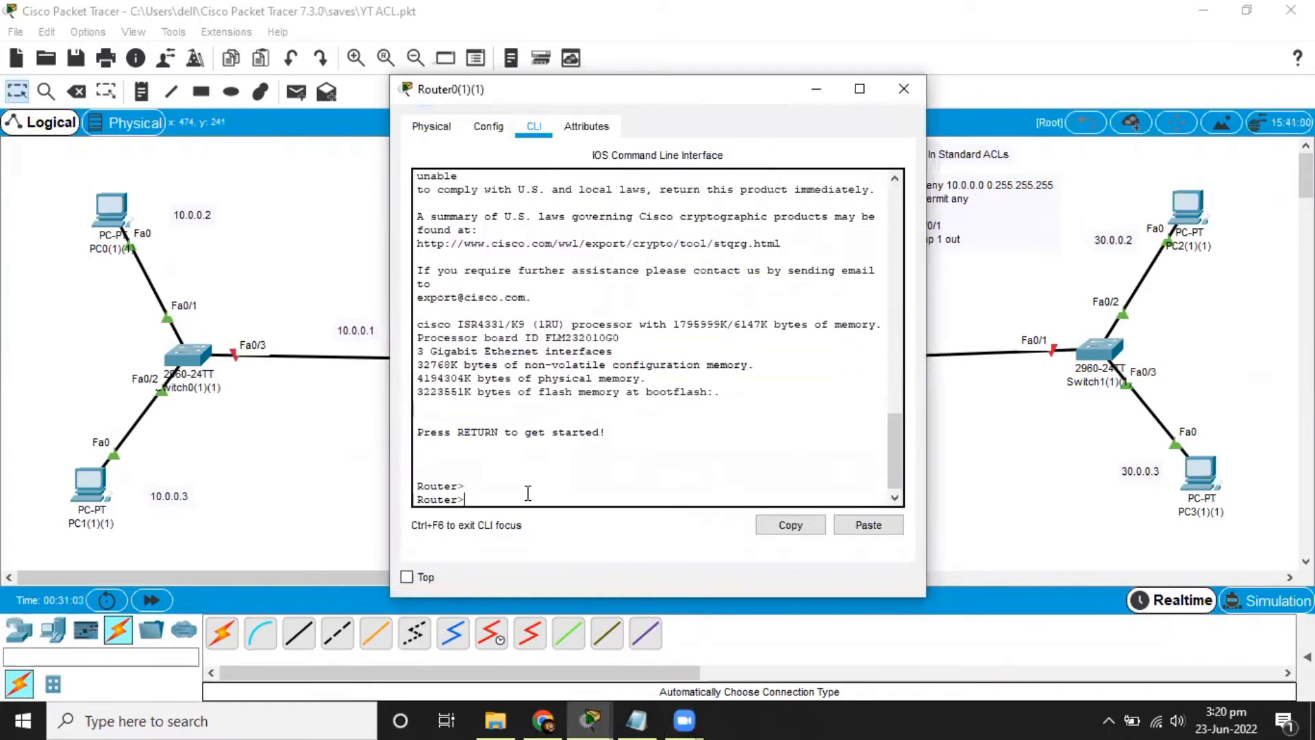
# - Enter privileged mode on Router0, followed by global configuration mode with configure terminal
pyautogui.write('en')
pyautogui.press('Tab')
pyautogui.press('Return')
pyautogui.write('confT')
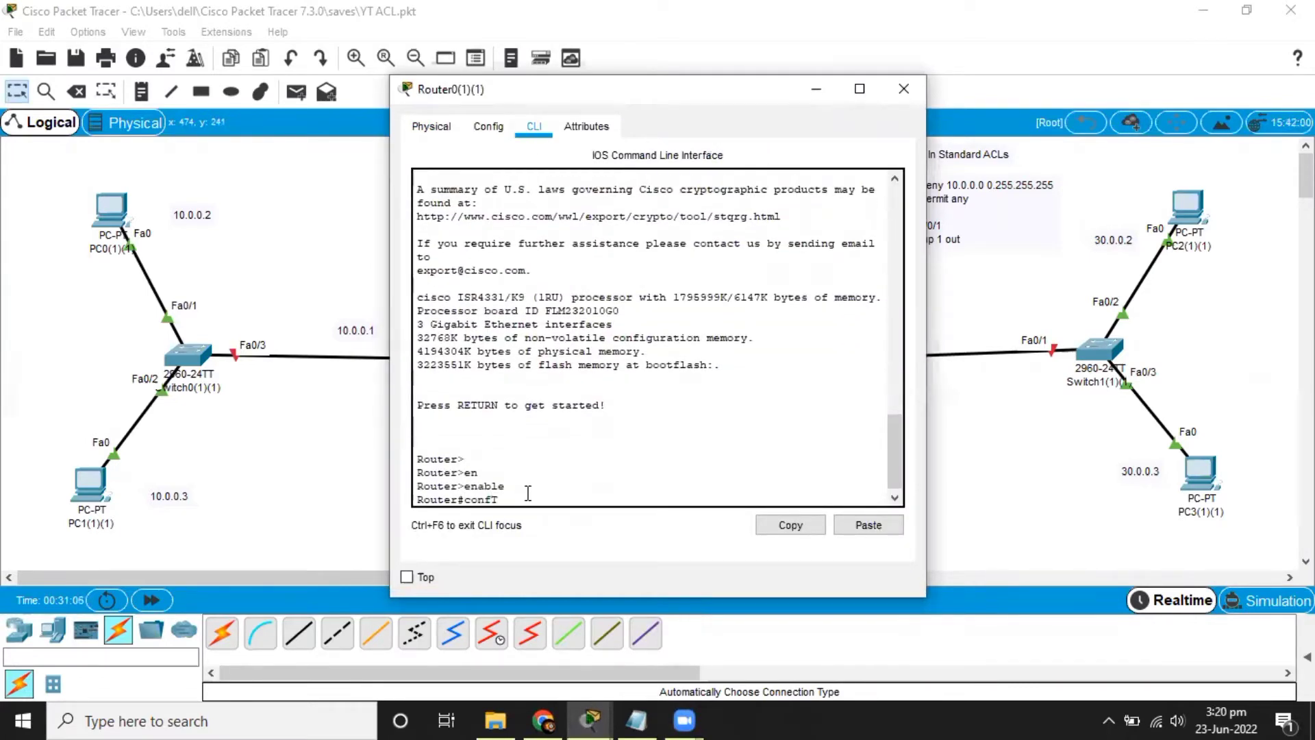
pyautogui.press('Tab')
pyautogui.write('tE')
pyautogui.press('Tab')
pyautogui.press('Return')
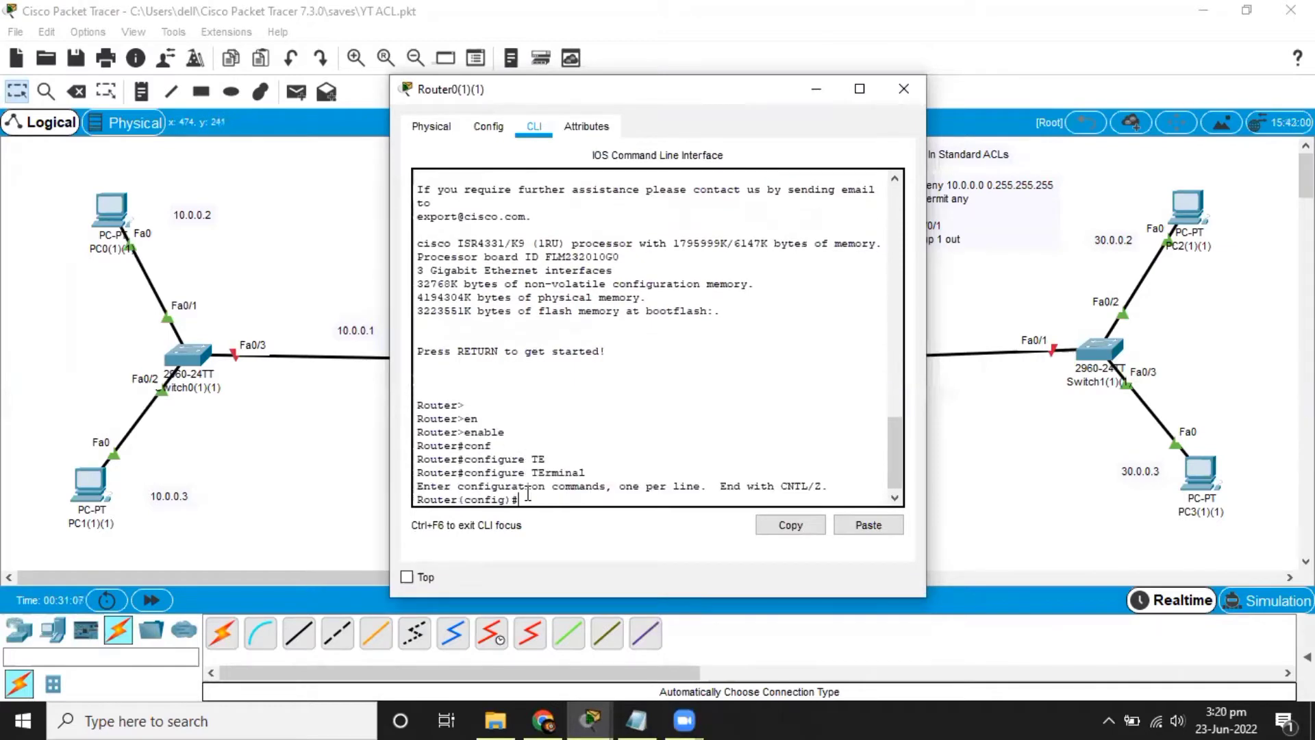
# - Enter interface configuration for gigabitEthernet 0/0/0 on Router0, keeping its end of the topology uncovered
pyautogui.write('int')
pyautogui.press('Tab')
pyautogui.moveTo(613, 93); pyautogui.dragTo(811, 57)
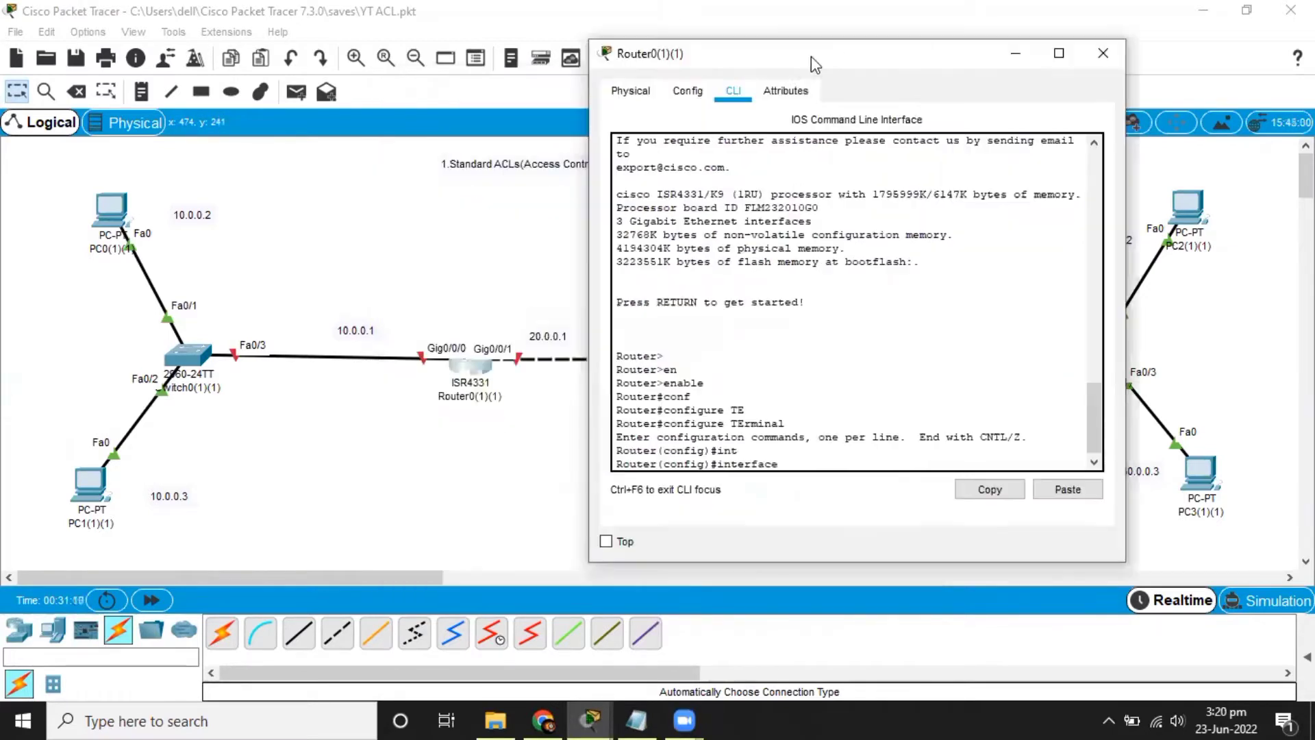
pyautogui.write('g')
pyautogui.press('Tab')
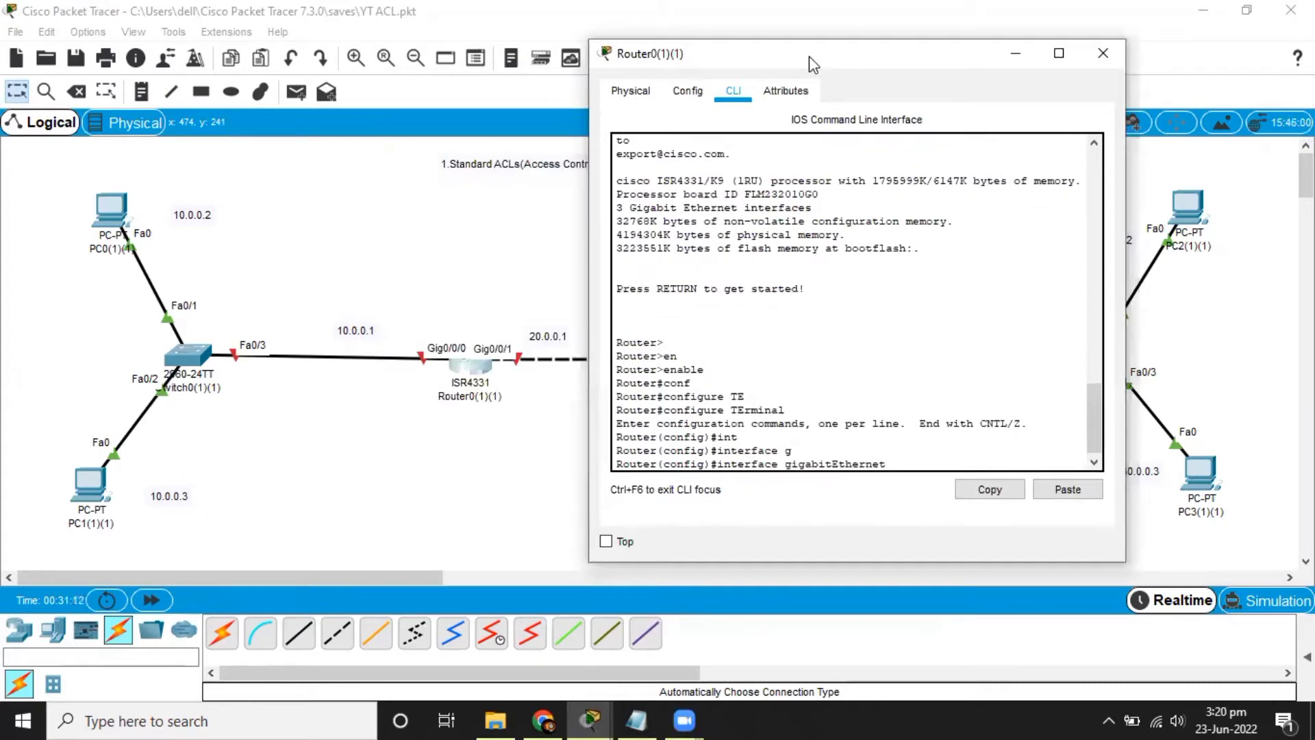
pyautogui.write('0/0/0')
pyautogui.press('Return')
# - Assign IP address 10.0.0.1 with mask 255.0.0.0 to Router0's gigabitEthernet 0/0/0 interface
pyautogui.write('ip')
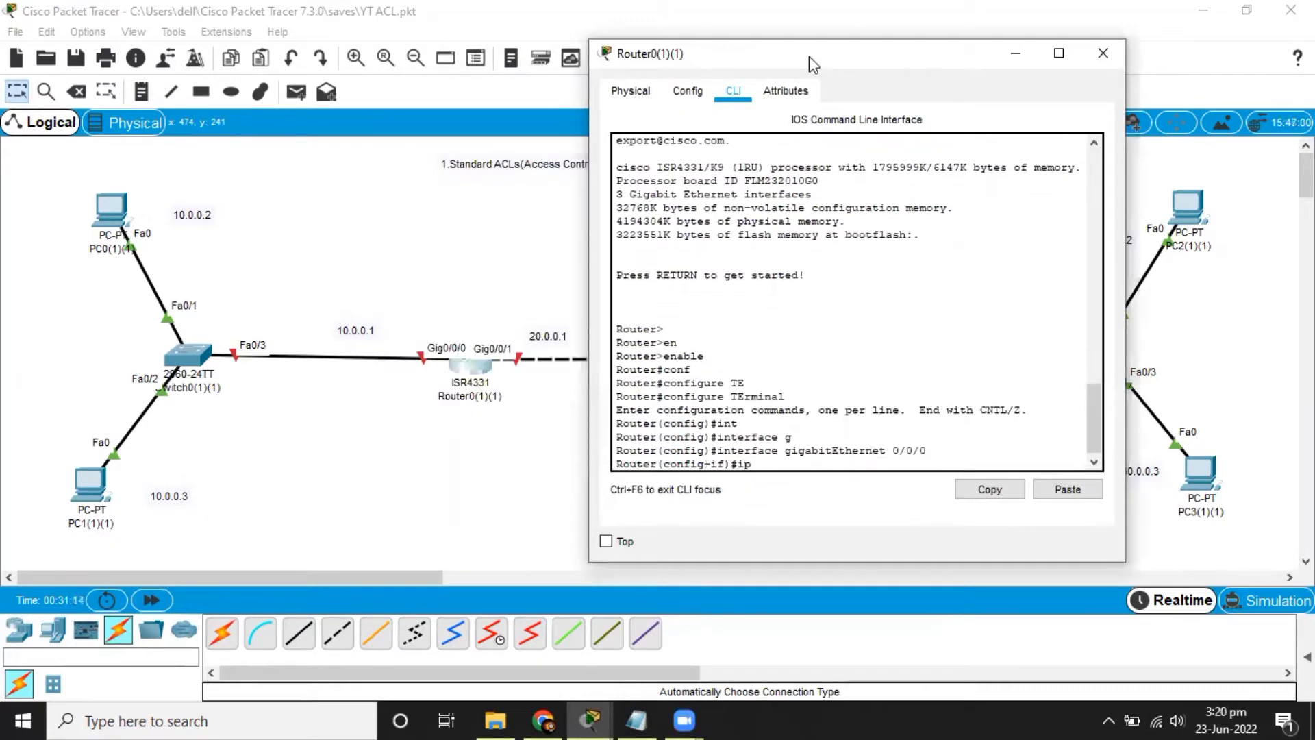
pyautogui.write(' a dd')
pyautogui.press('Tab')
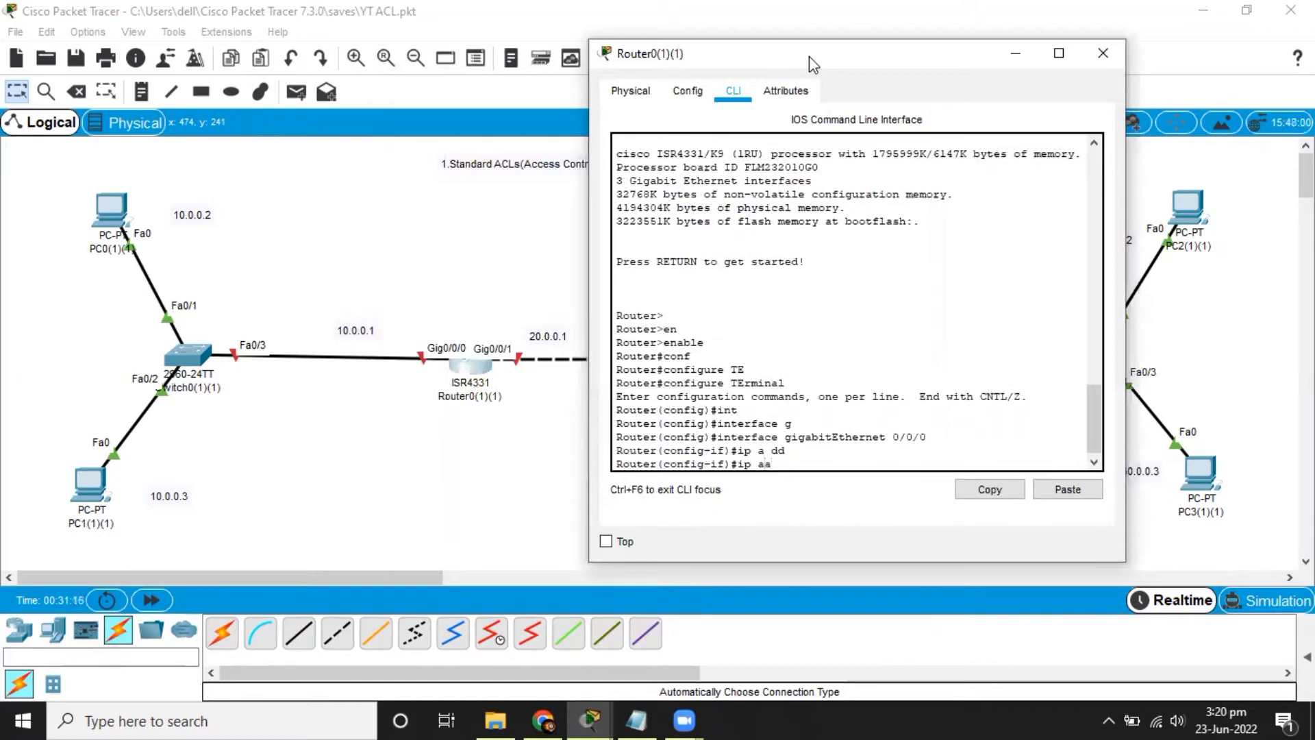
pyautogui.write('d')
pyautogui.press('Tab')
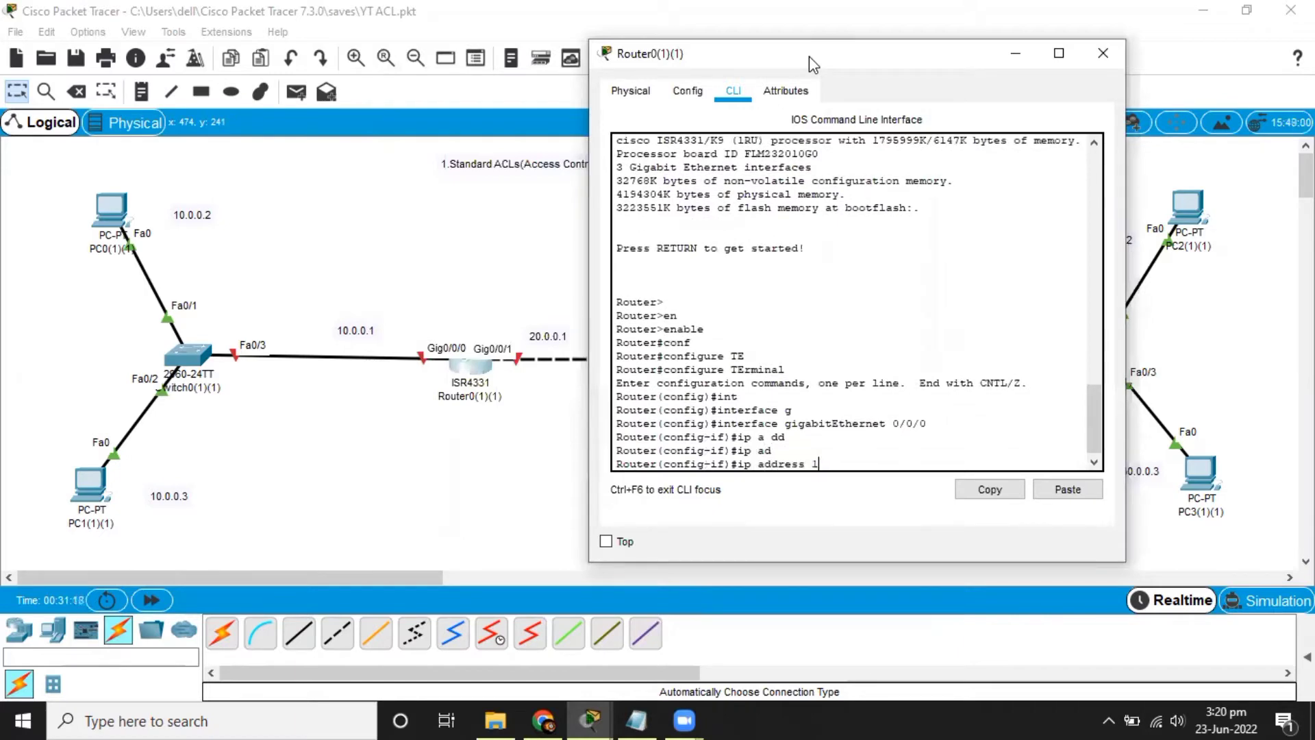
pyautogui.write('10.0.0.1 255.0.0.0')
pyautogui.press('Return')
# - Enable Router0's gigabitEthernet 0/0/0 interface with no shutdown
pyautogui.write('no')
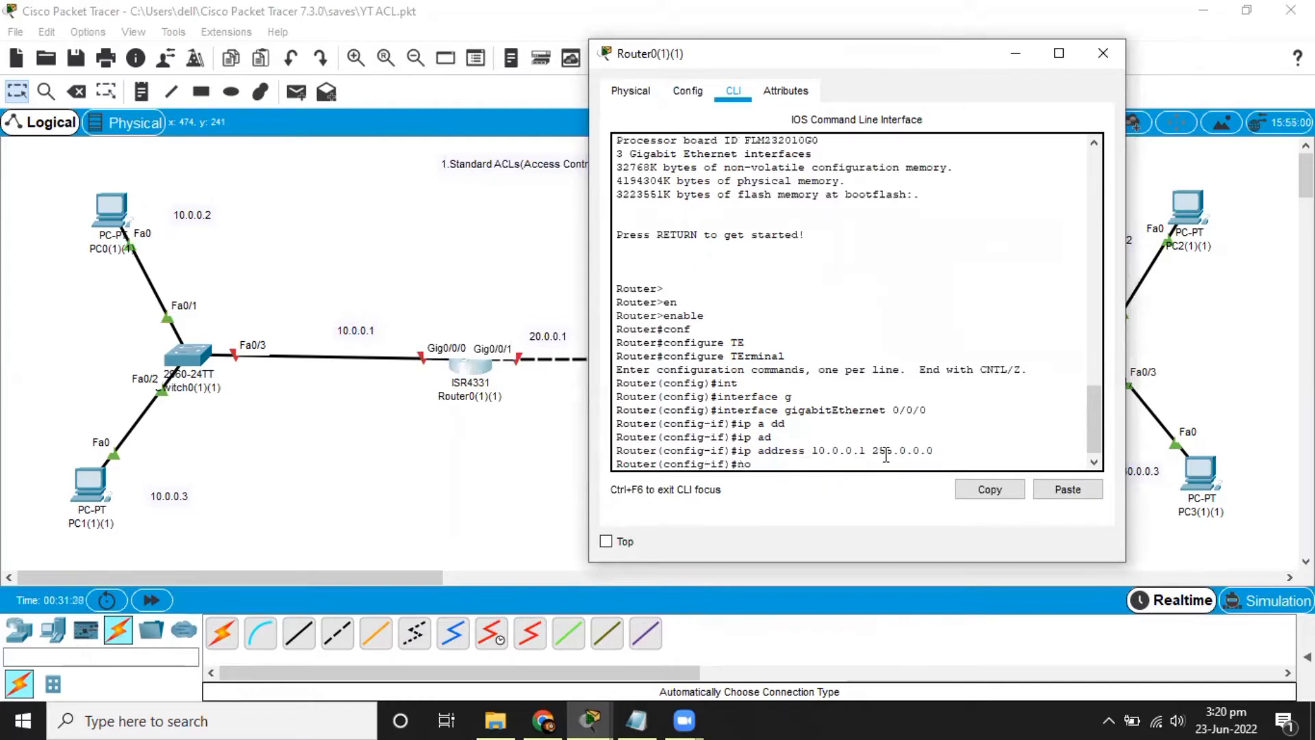
pyautogui.write('  sh')
pyautogui.press('Tab')
pyautogui.press('Return')
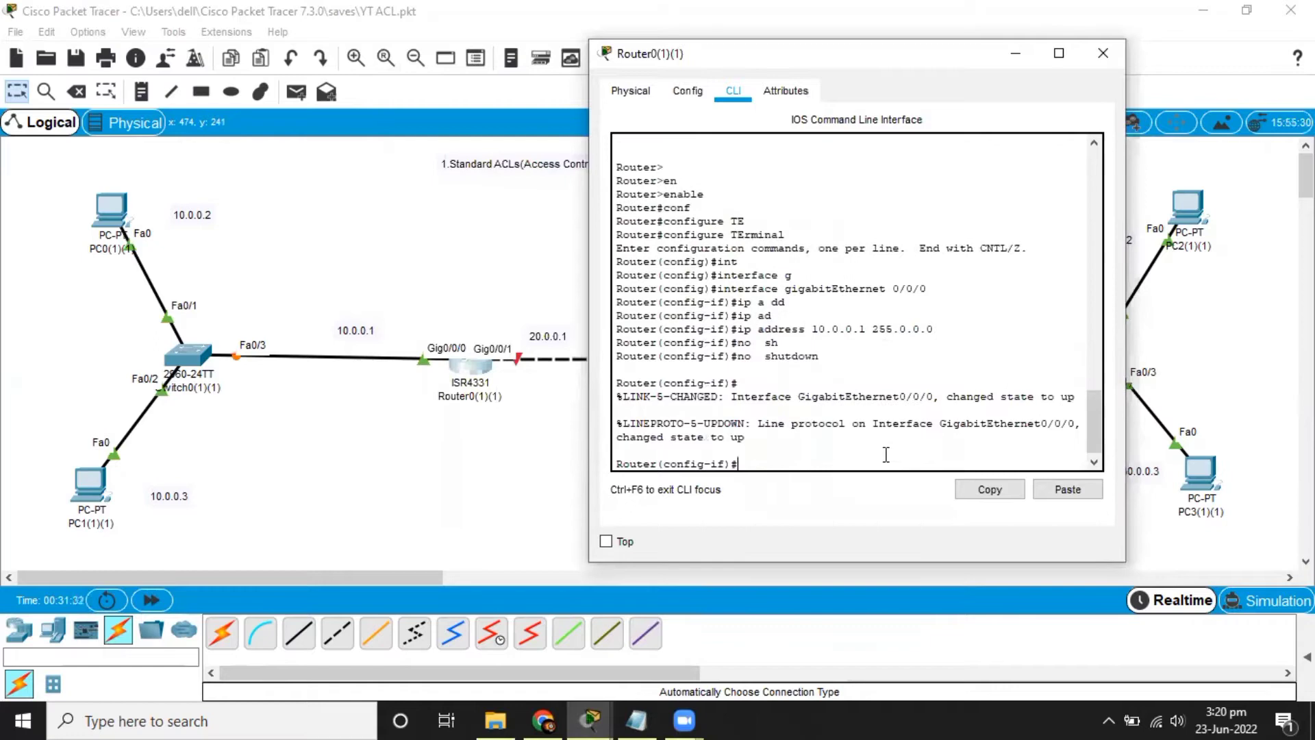
pyautogui.click(529, 456)
pyautogui.click(472, 368)
# - Exit the current interface on Router0 and enter interface configuration for gigabitEthernet 0/0/1
pyautogui.write('ex')
pyautogui.press('Return')
pyautogui.write('int')
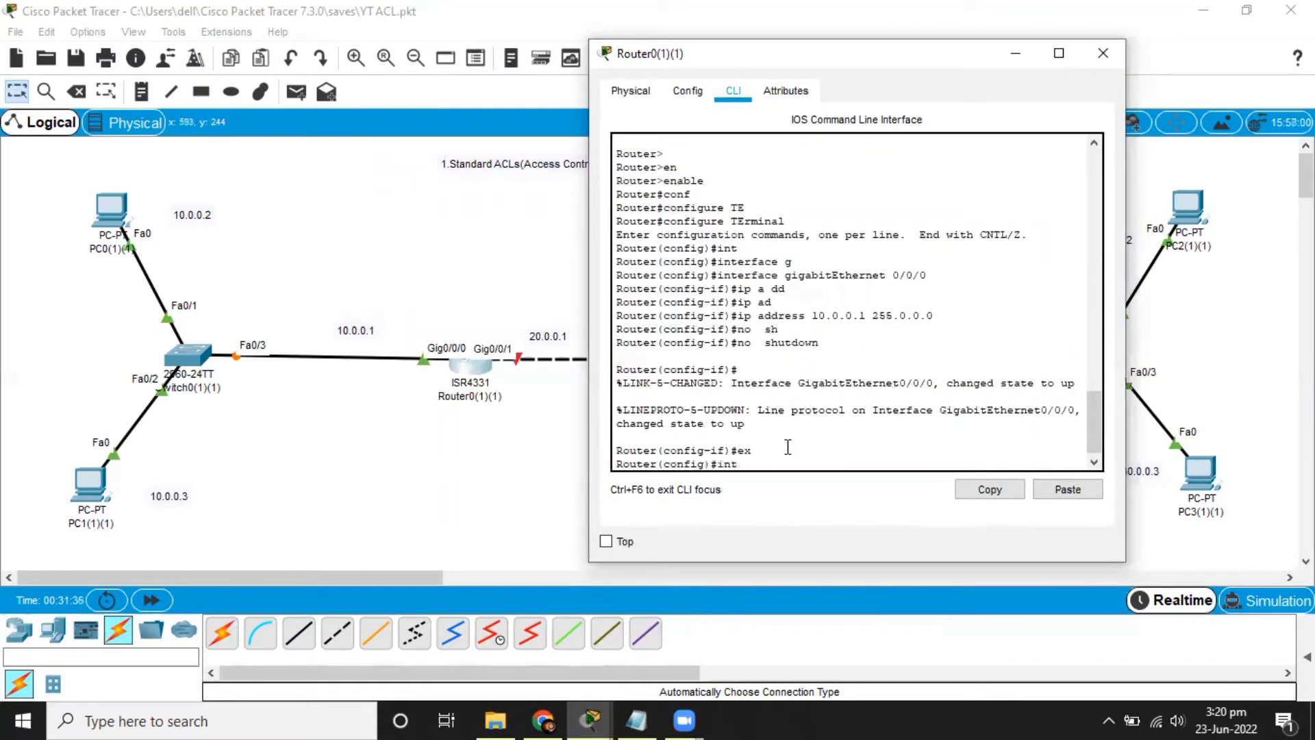
pyautogui.press('Tab')
pyautogui.write('gi')
pyautogui.press('Tab')
pyautogui.write('0/0/1')
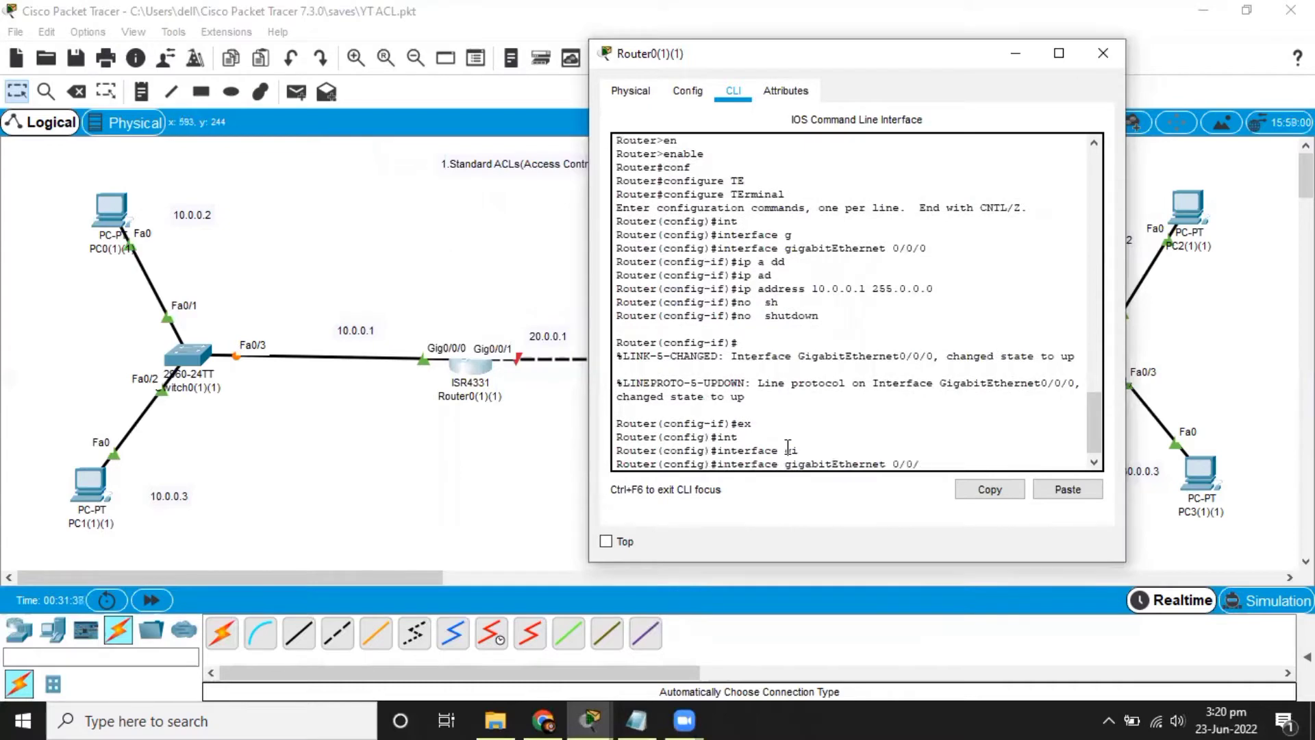
pyautogui.press('Return')
# - Assign IP address 20.0.0.1 with mask 255.0.0.0 to Router0's gigabitEthernet 0/0/1 interface
pyautogui.write('ip add')
pyautogui.press('Tab')
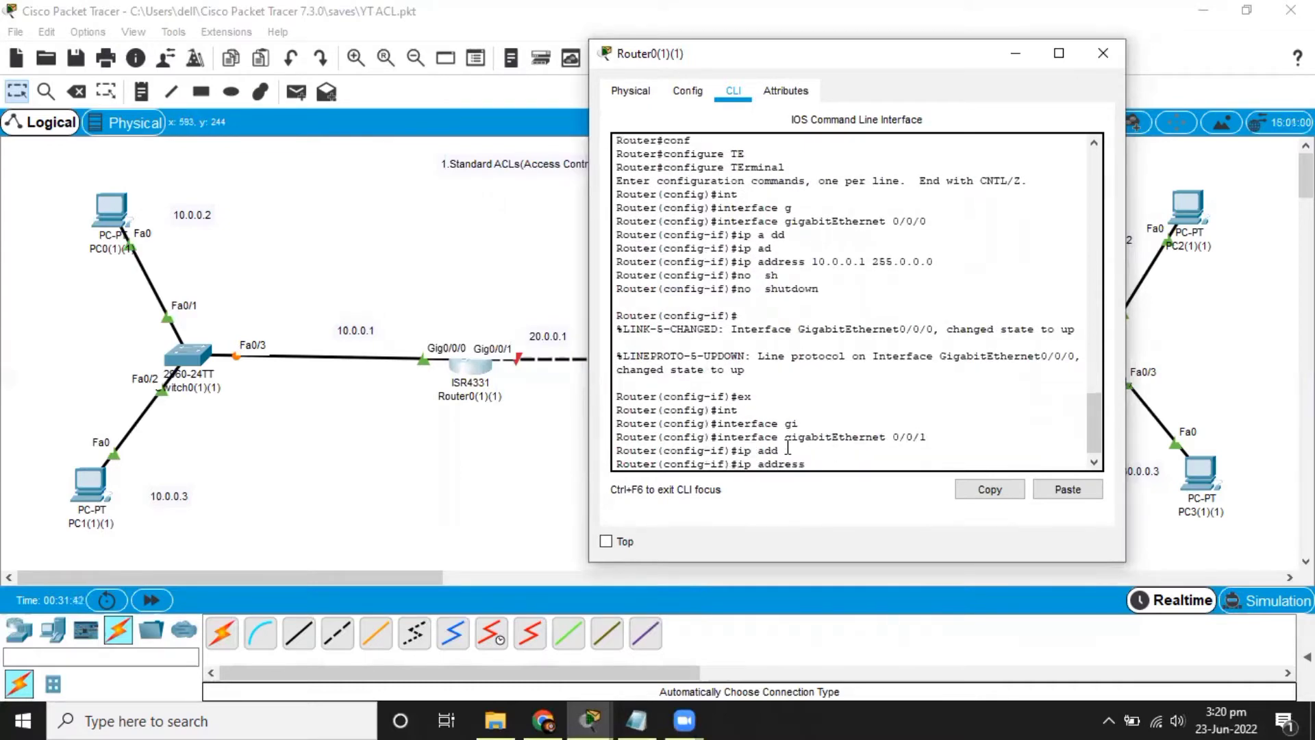
pyautogui.write('1')
pyautogui.press('BackSpace')
pyautogui.write('20.0.0.1 255.0.0.0')
pyautogui.press('Return')
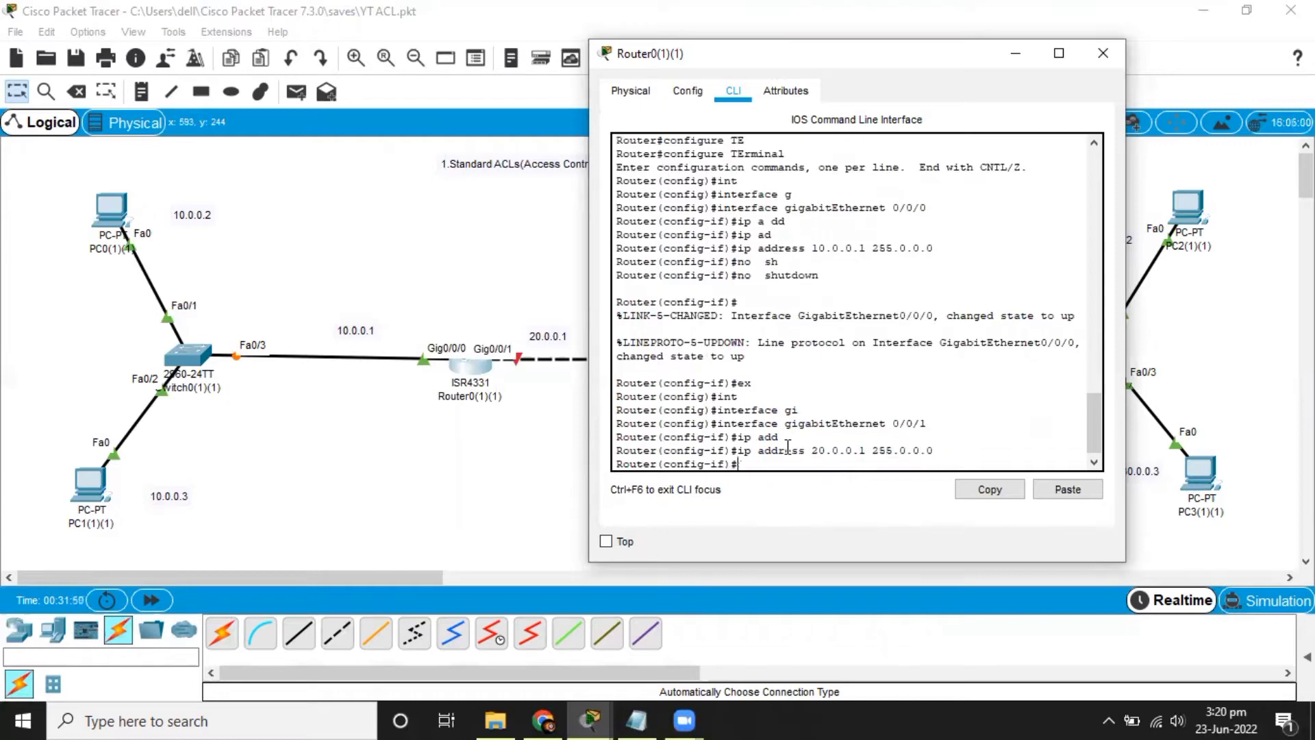
# - Enable Router0's gigabitEthernet 0/0/1 interface with no shutdown and close the router's window
pyautogui.write('no sh')
pyautogui.press('Tab')
pyautogui.press('Return')
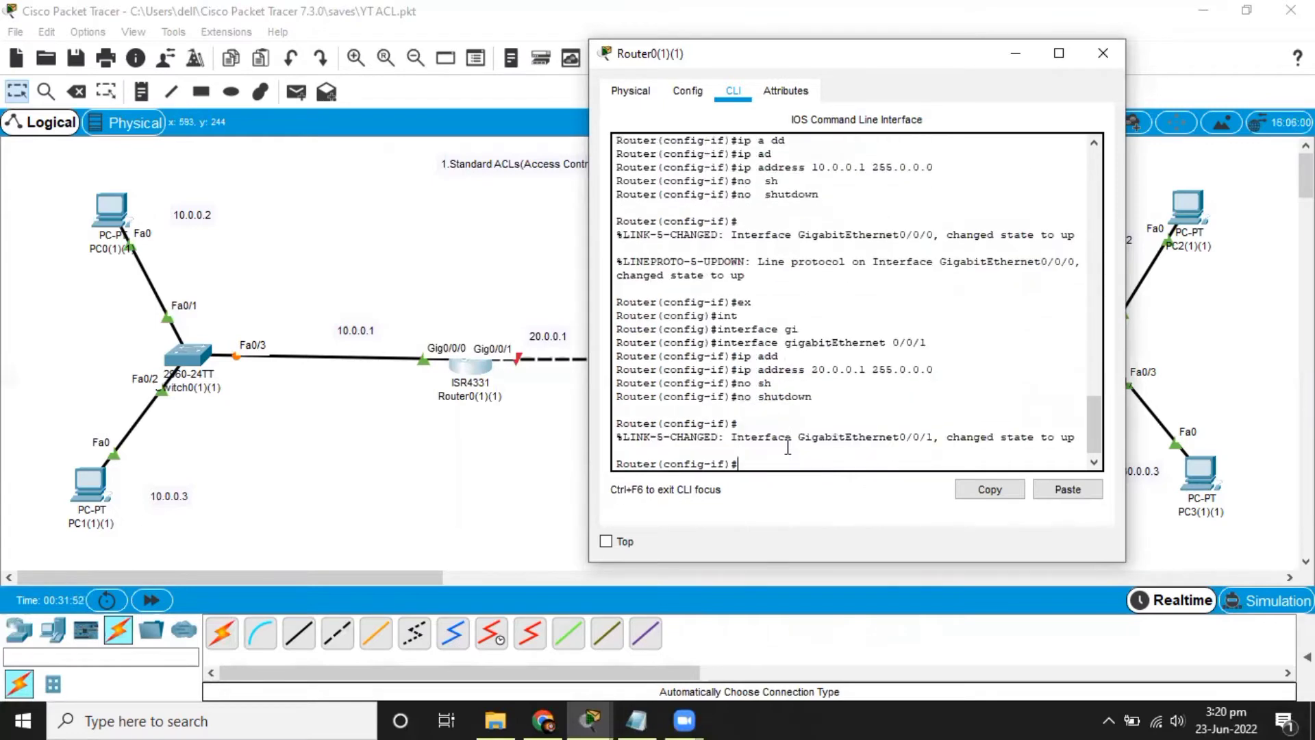
pyautogui.hotkey('alt', 'F4')
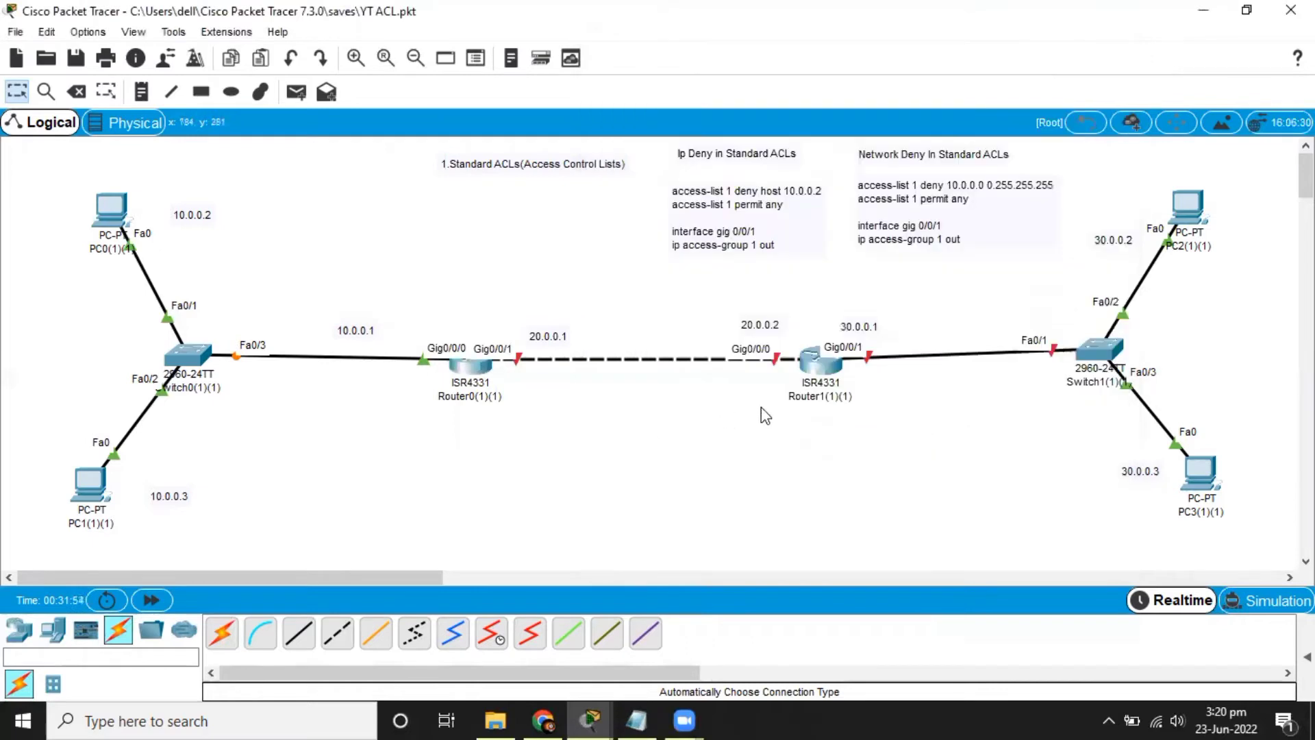
# - Open the command-line interface of Router1, with its window moved clear of that router in the topology
pyautogui.click(813, 356)
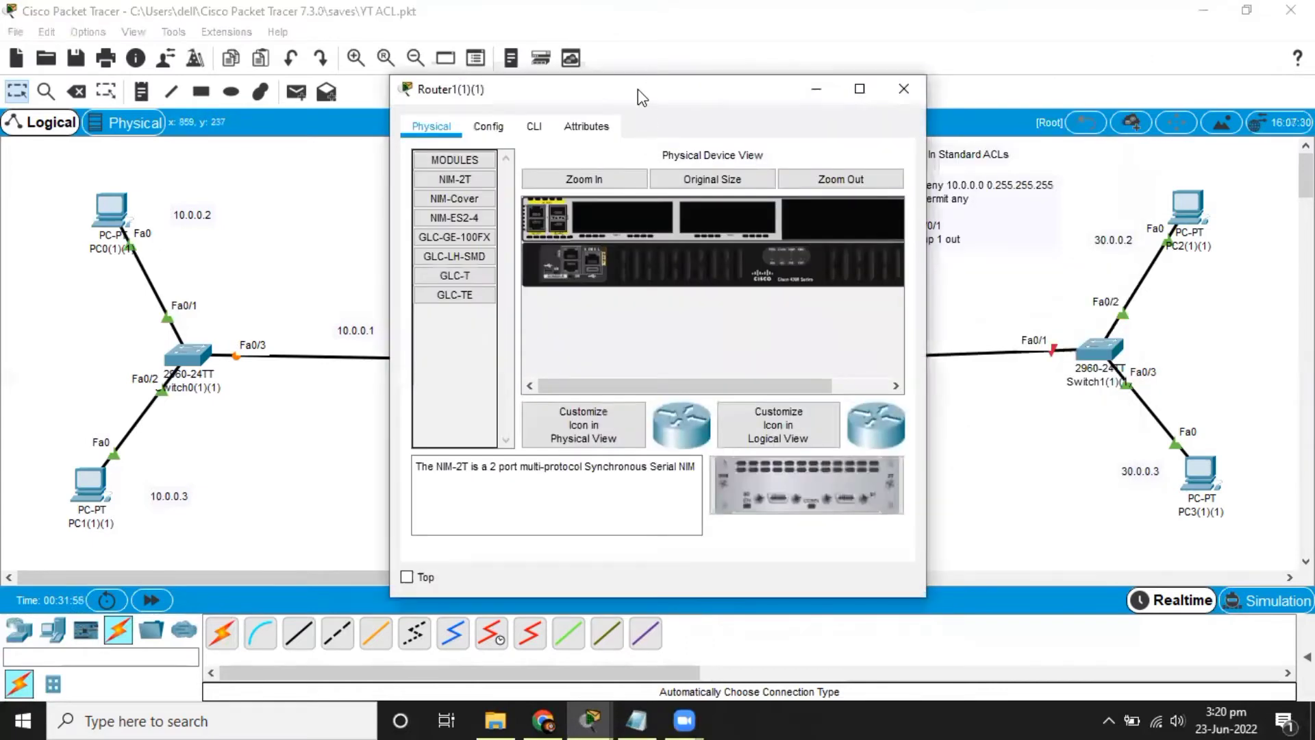
pyautogui.moveTo(638, 89); pyautogui.dragTo(394, 103)
pyautogui.click(286, 141)
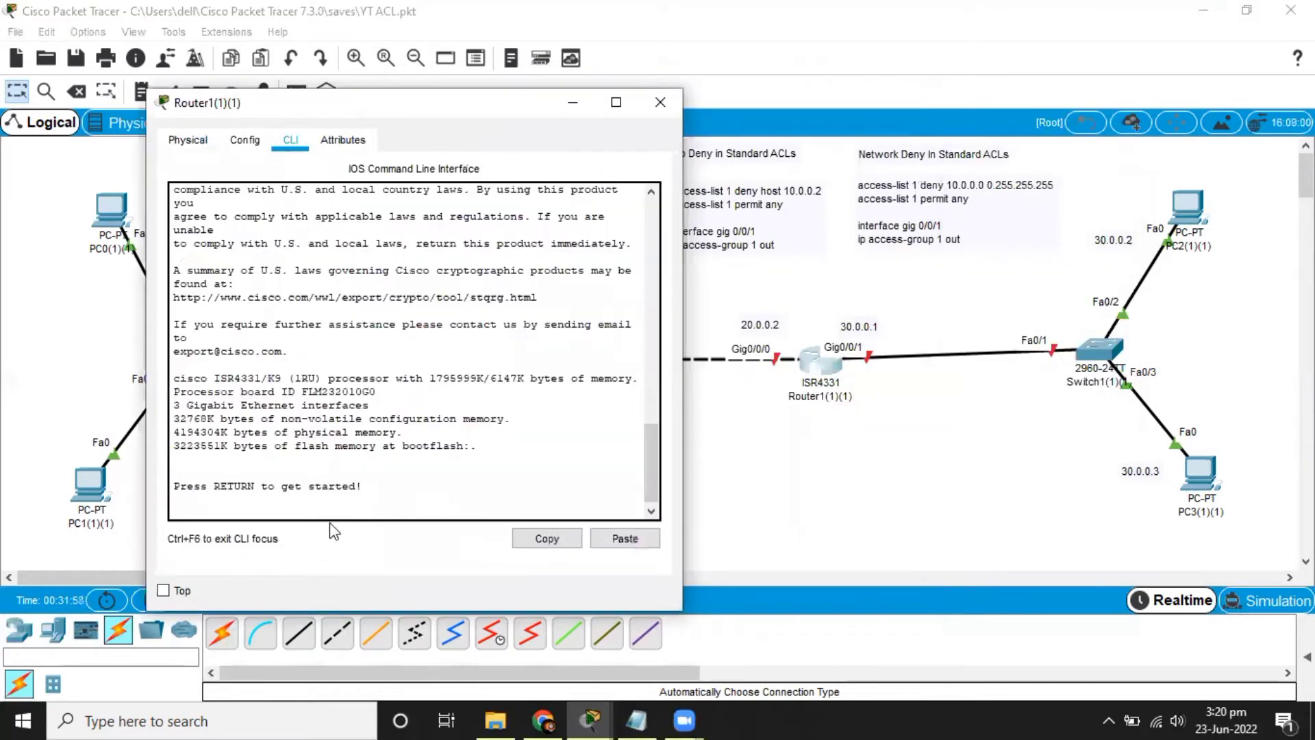
pyautogui.press('Return')
pyautogui.press('Return')
# - Enter privileged mode on Router1, followed by global configuration mode with configure terminal
pyautogui.write('en')
pyautogui.press('Tab')
pyautogui.press('Return')
pyautogui.write('conf')
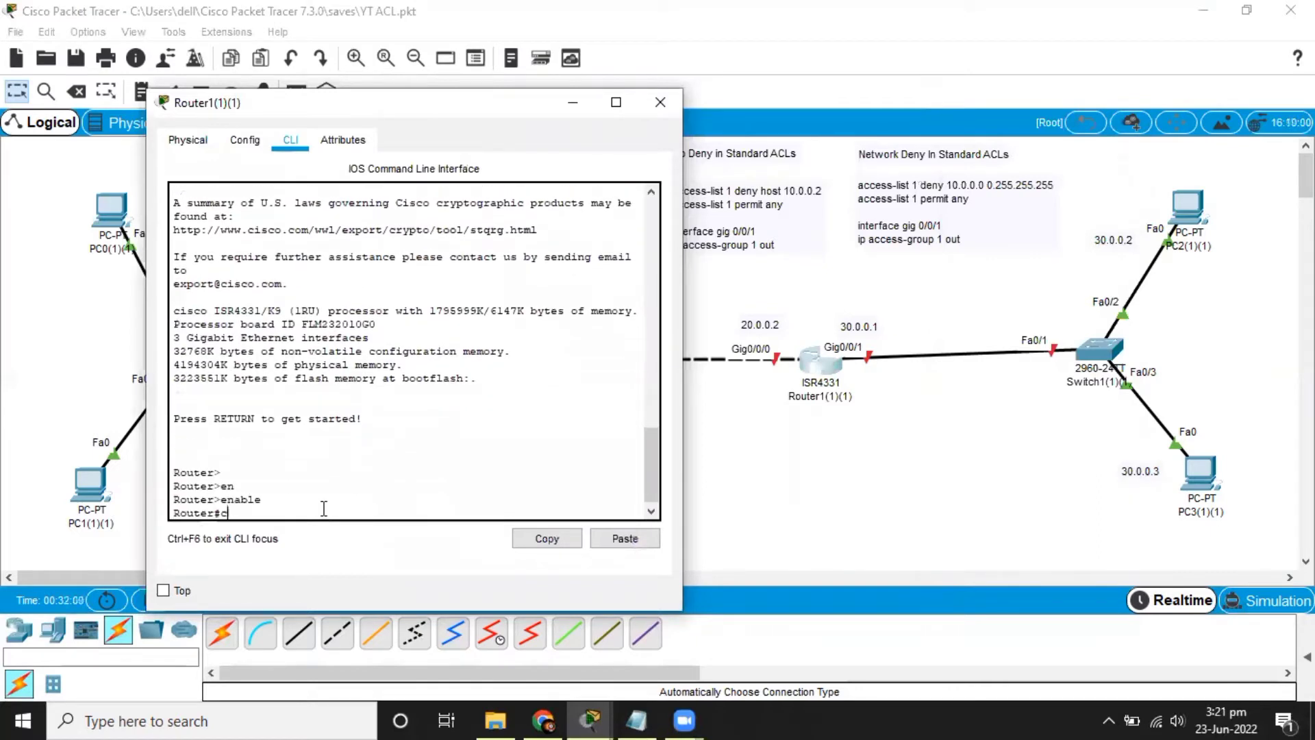
pyautogui.press('Tab')
pyautogui.write('t')
pyautogui.press('Tab')
pyautogui.press('Return')
pyautogui.press('Return')
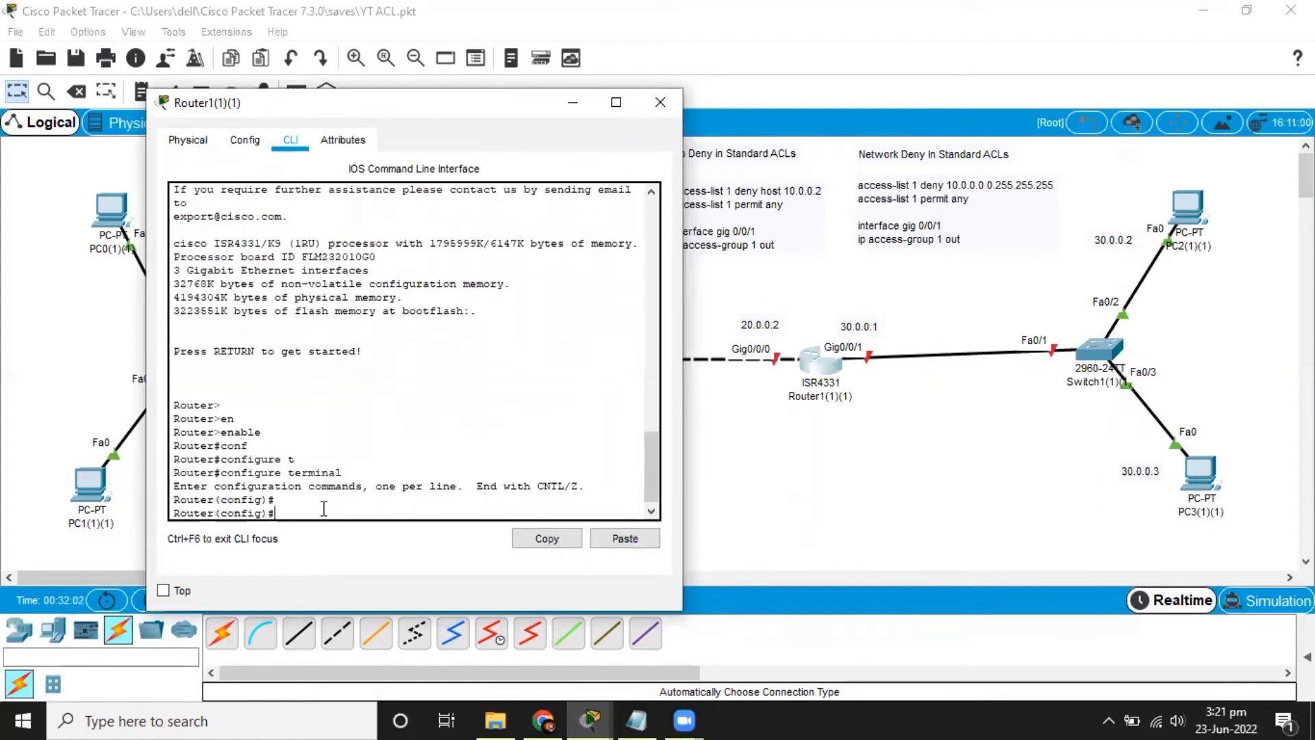
# - Enter interface configuration for gigabitEthernet 0/0/0 on Router1
pyautogui.write('int')
pyautogui.press('Tab')
pyautogui.write('gi')
pyautogui.press('Tab')
pyautogui.write('0/0')
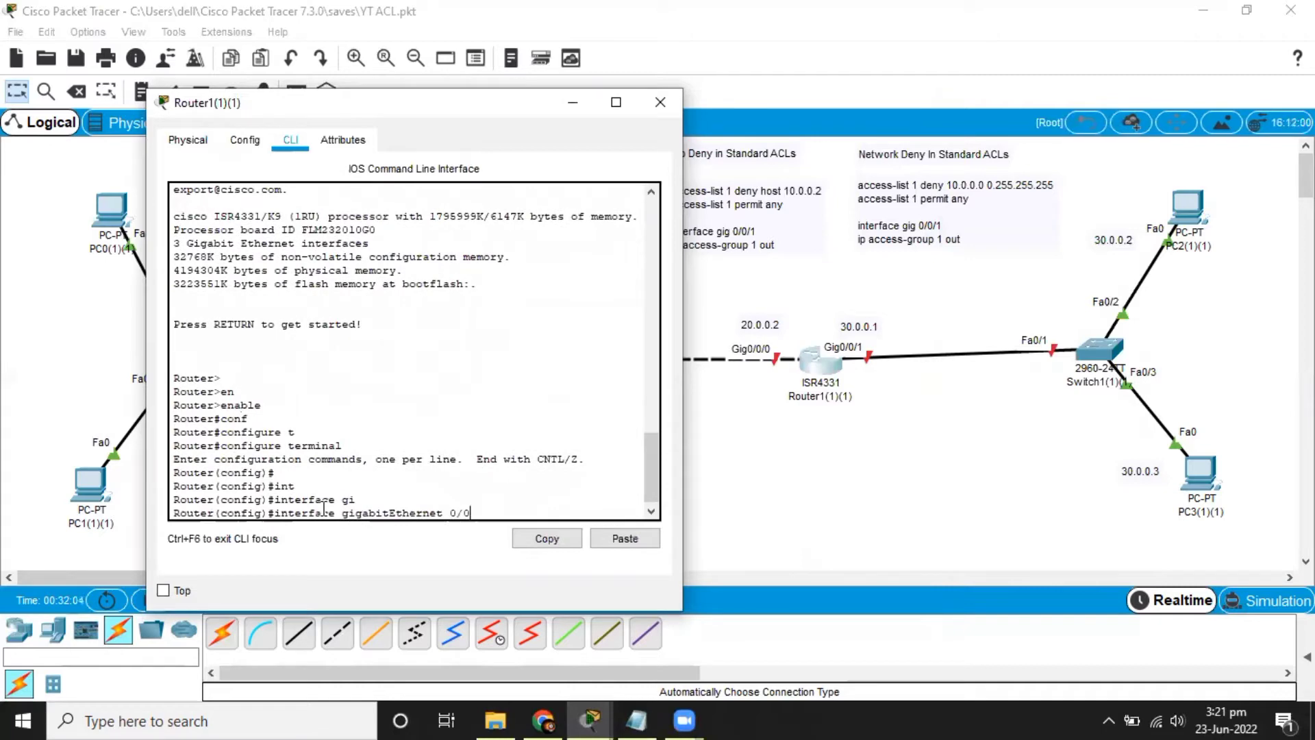
pyautogui.write('/0')
pyautogui.press('Return')
# - Assign IP address 20.0.0.2 with mask 255.0.0.0 to Router1's gigabitEthernet 0/0/0 interface
pyautogui.write('ip')
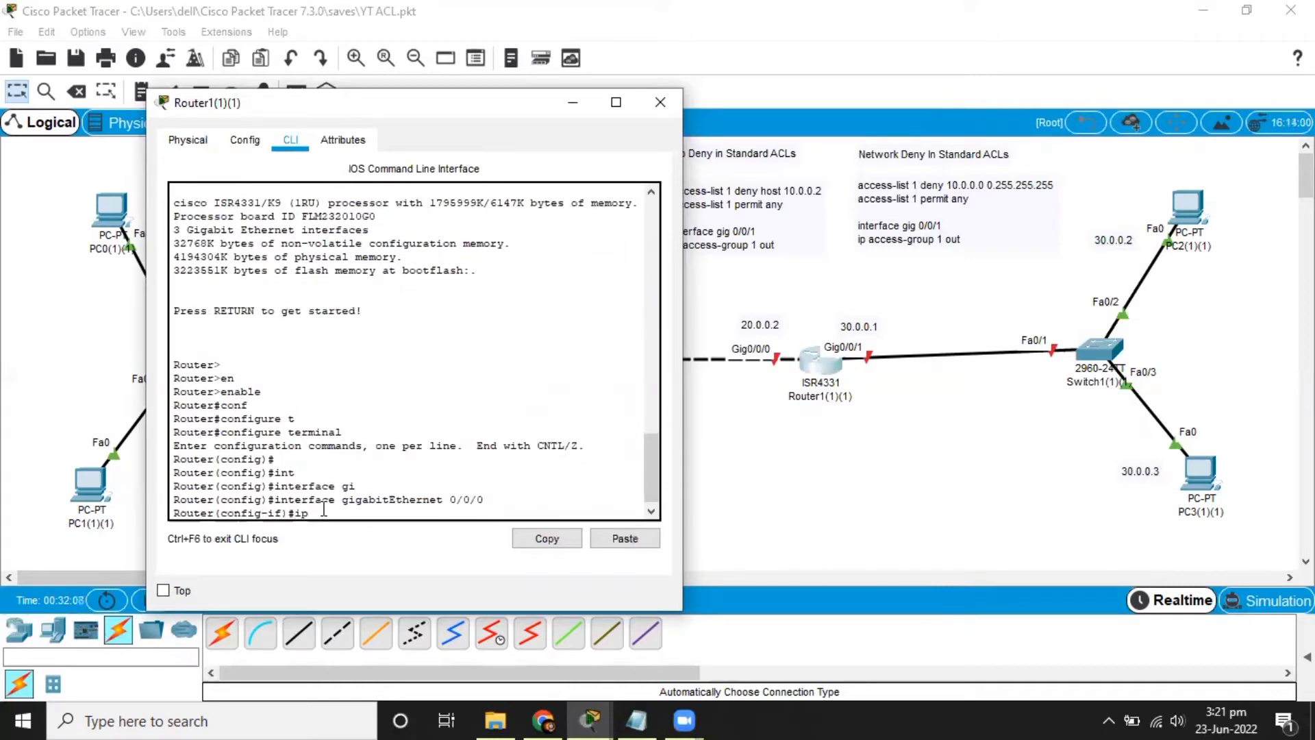
pyautogui.write(' ad')
pyautogui.press('Tab')
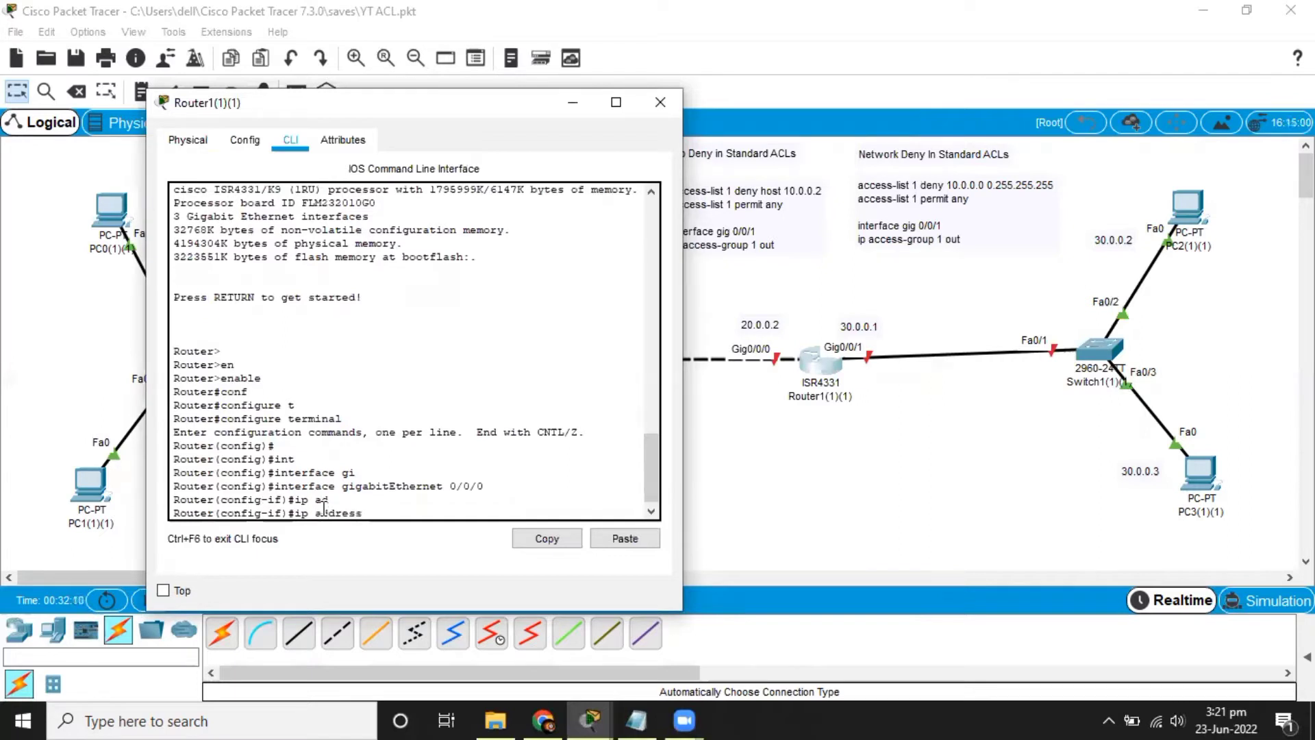
pyautogui.write('20.0.0.2 255.0.0.0')
pyautogui.press('Return')
# - Enable Router1's gigabitEthernet 0/0/0 interface with no shutdown
pyautogui.write('no ')
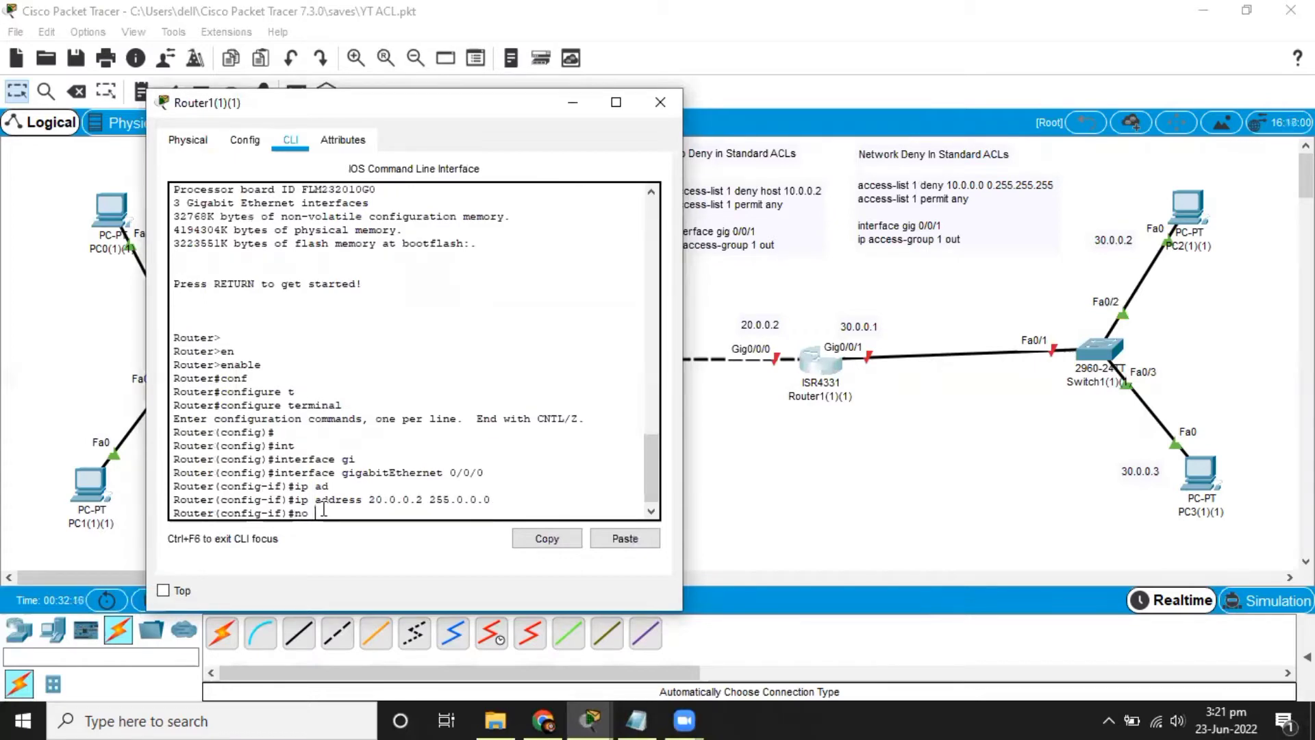
pyautogui.write('sh')
pyautogui.press('Tab')
pyautogui.press('Return')
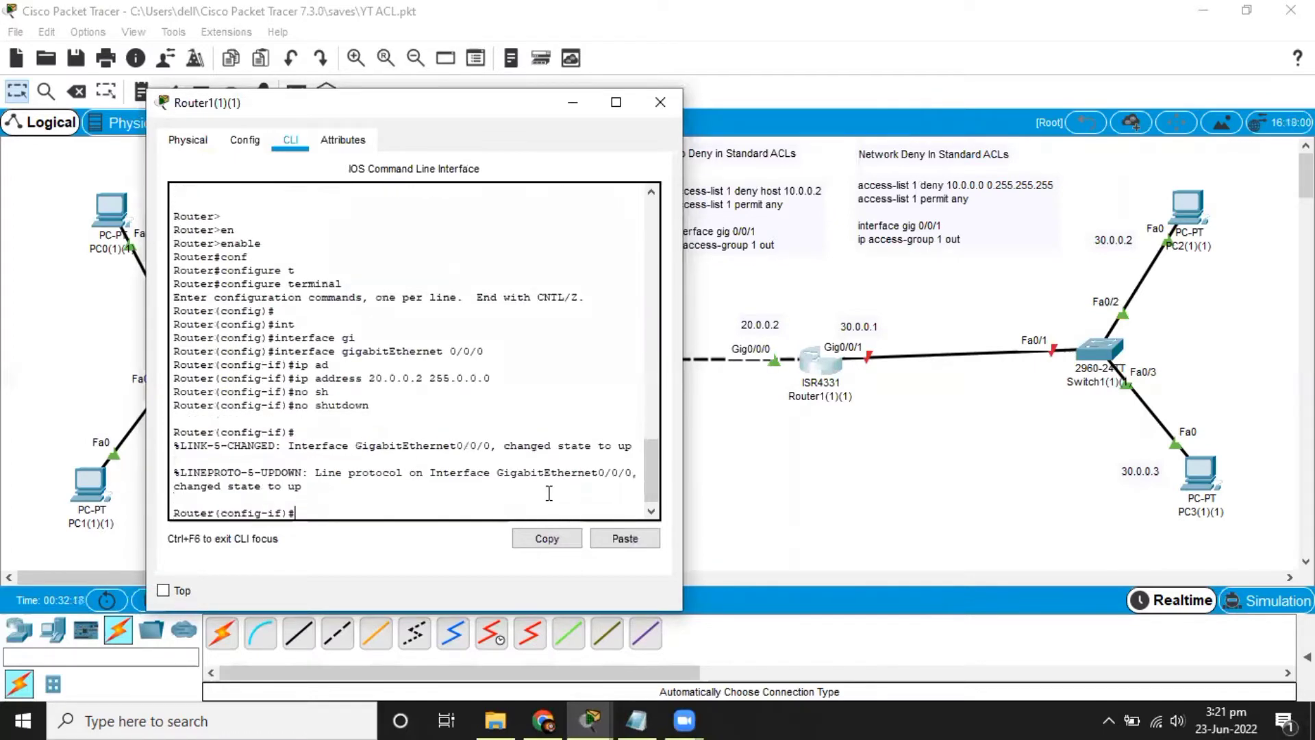
# - Exit the current interface on Router1 and enter interface configuration for gigabitEthernet 0/0/1
pyautogui.write('ex')
pyautogui.press('Return')
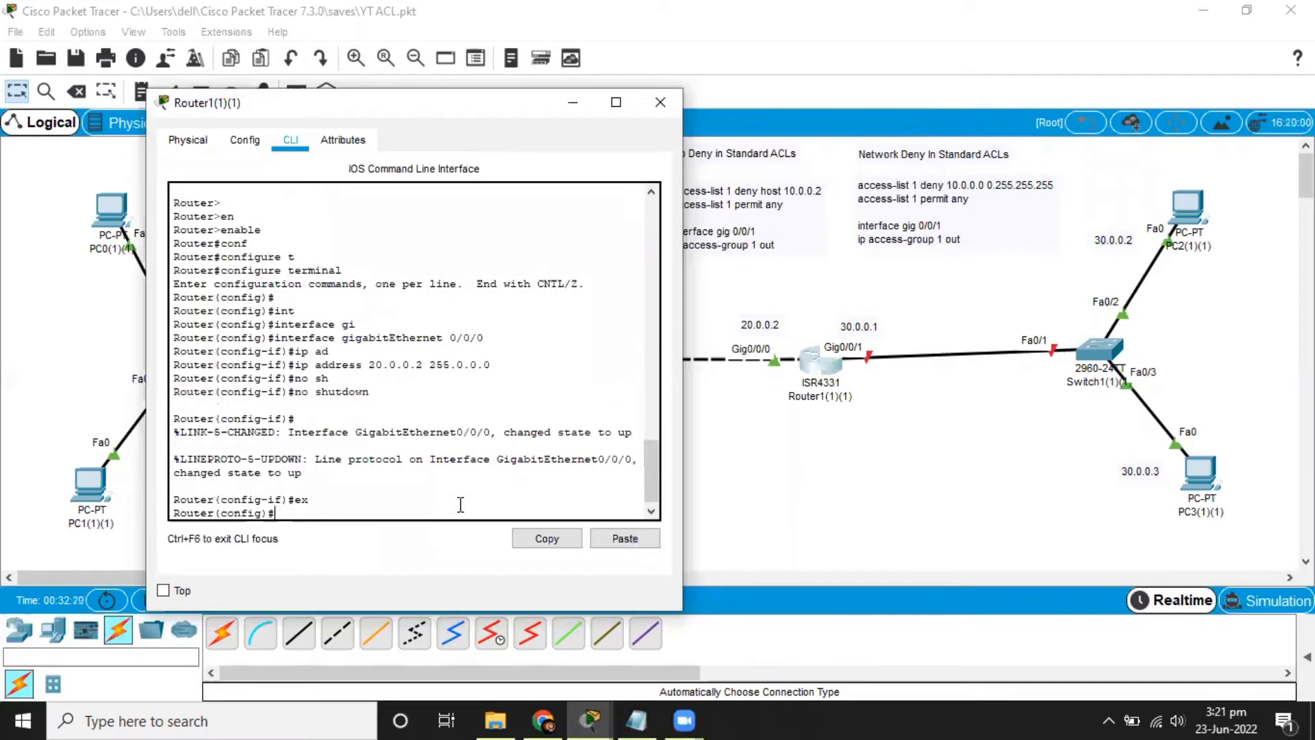
pyautogui.press('BackSpace')
pyautogui.write('int')
pyautogui.press('Tab')
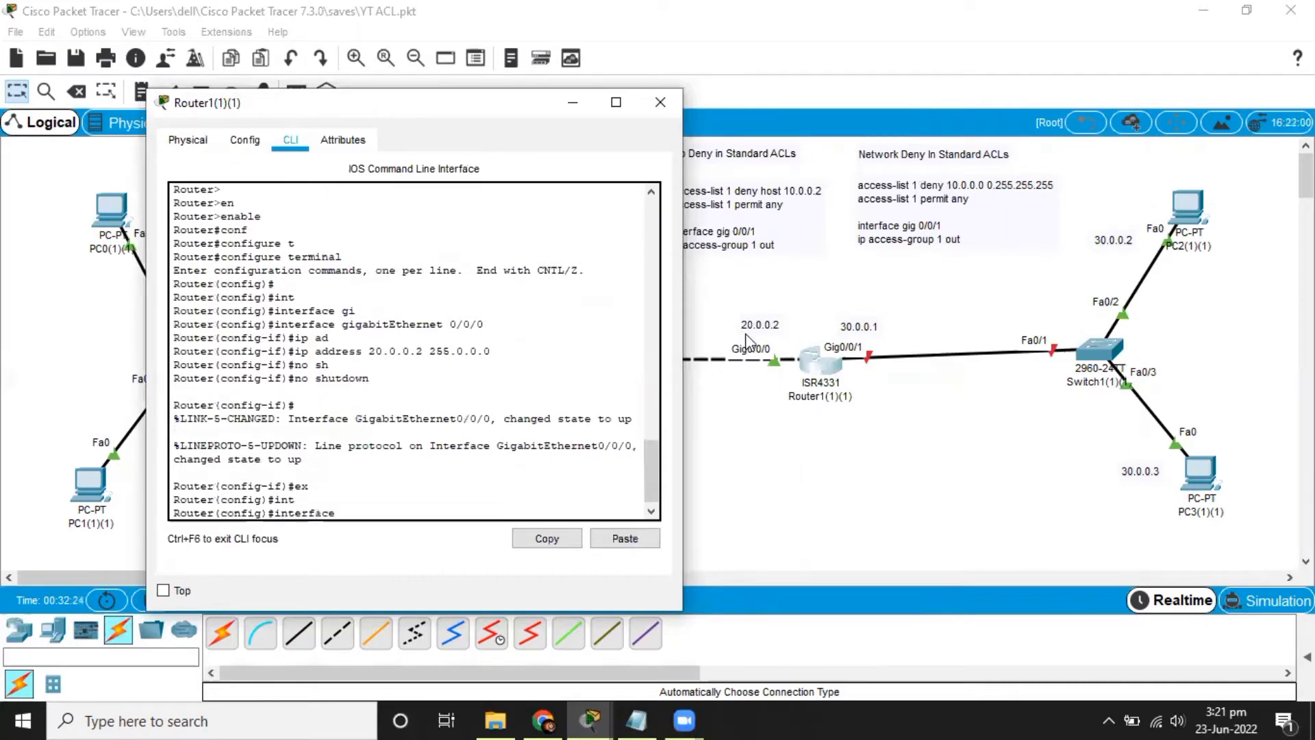
pyautogui.write('gi')
pyautogui.press('Tab')
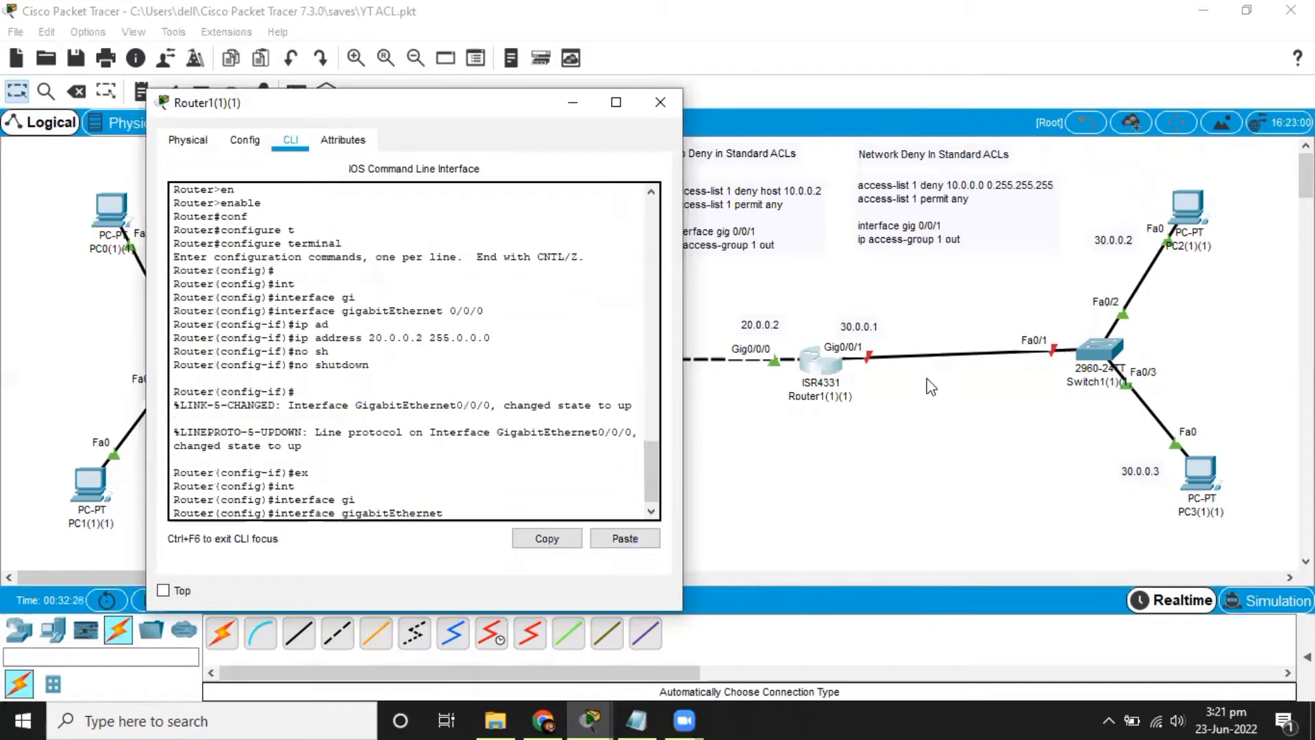
pyautogui.write('0/0/1')
pyautogui.press('Return')
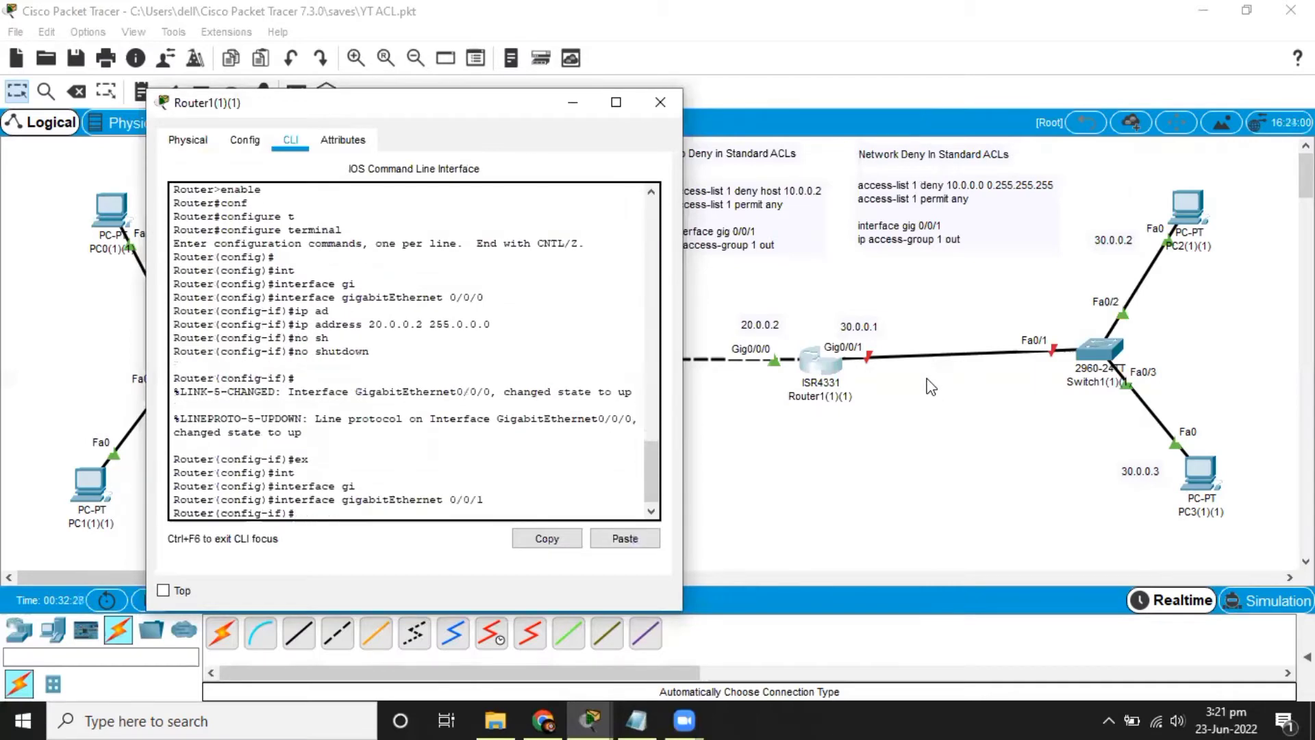
# - Assign IP address 30.0.0.1 with mask 255.0.0.0 to Router1's gigabitEthernet 0/0/1 interface
pyautogui.write('ip add')
pyautogui.press('Tab')
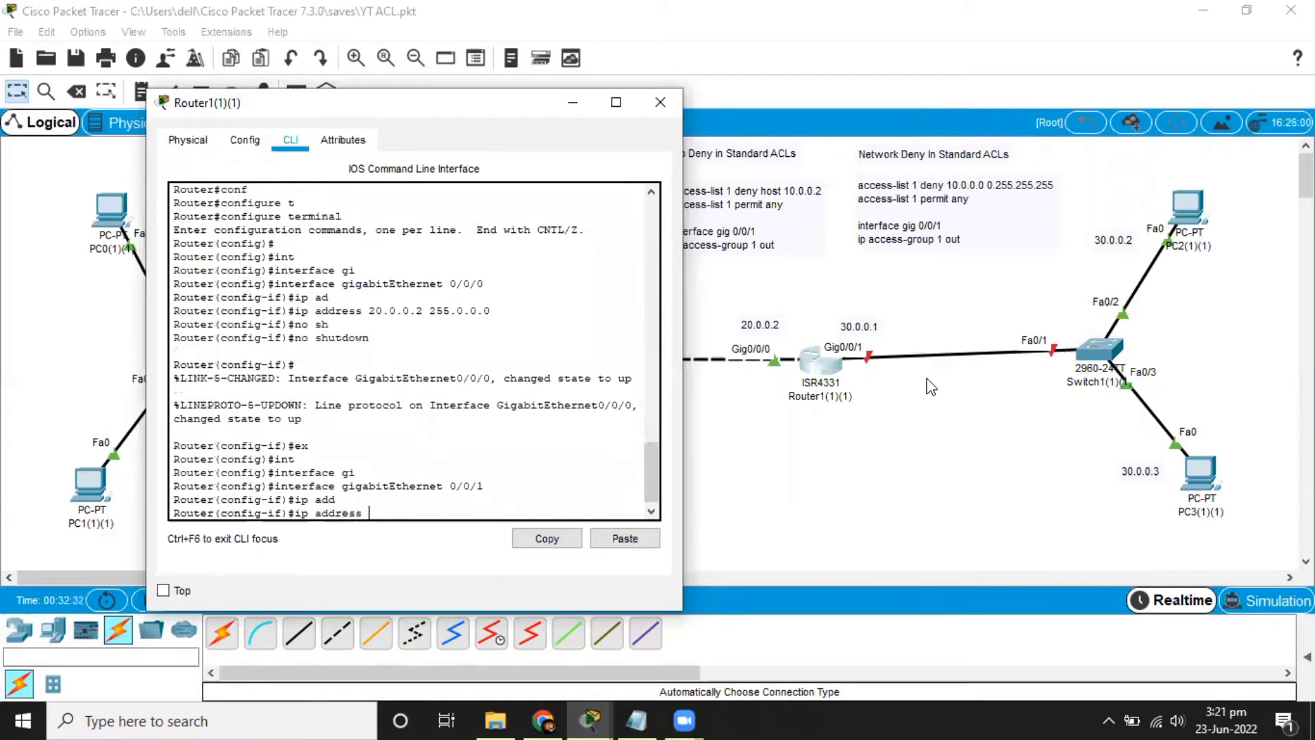
pyautogui.write('30..')
pyautogui.write('0')
pyautogui.write('.0.1 255.0.0.0')
pyautogui.press('Return')
# - Enable Router1's gigabitEthernet 0/0/1 interface with no shutdown and dismiss the router's window
pyautogui.write('no s')
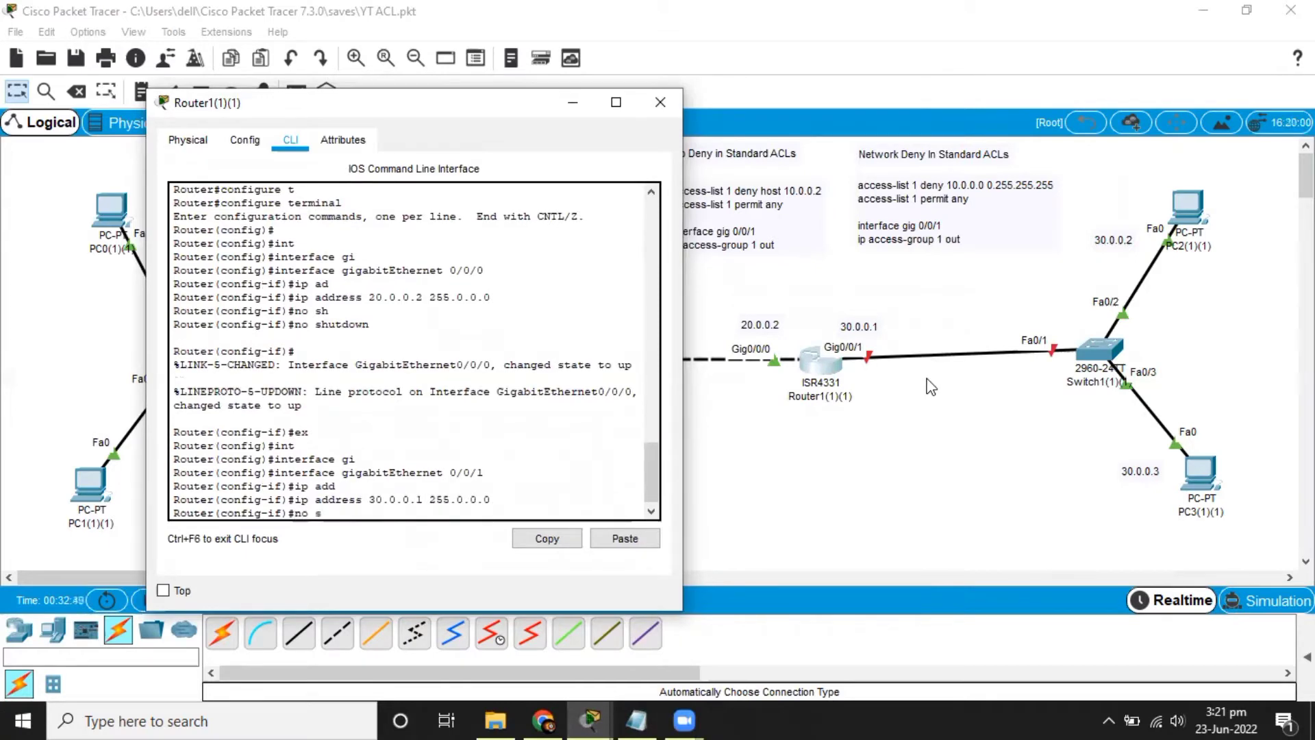
pyautogui.write('h')
pyautogui.press('Return')
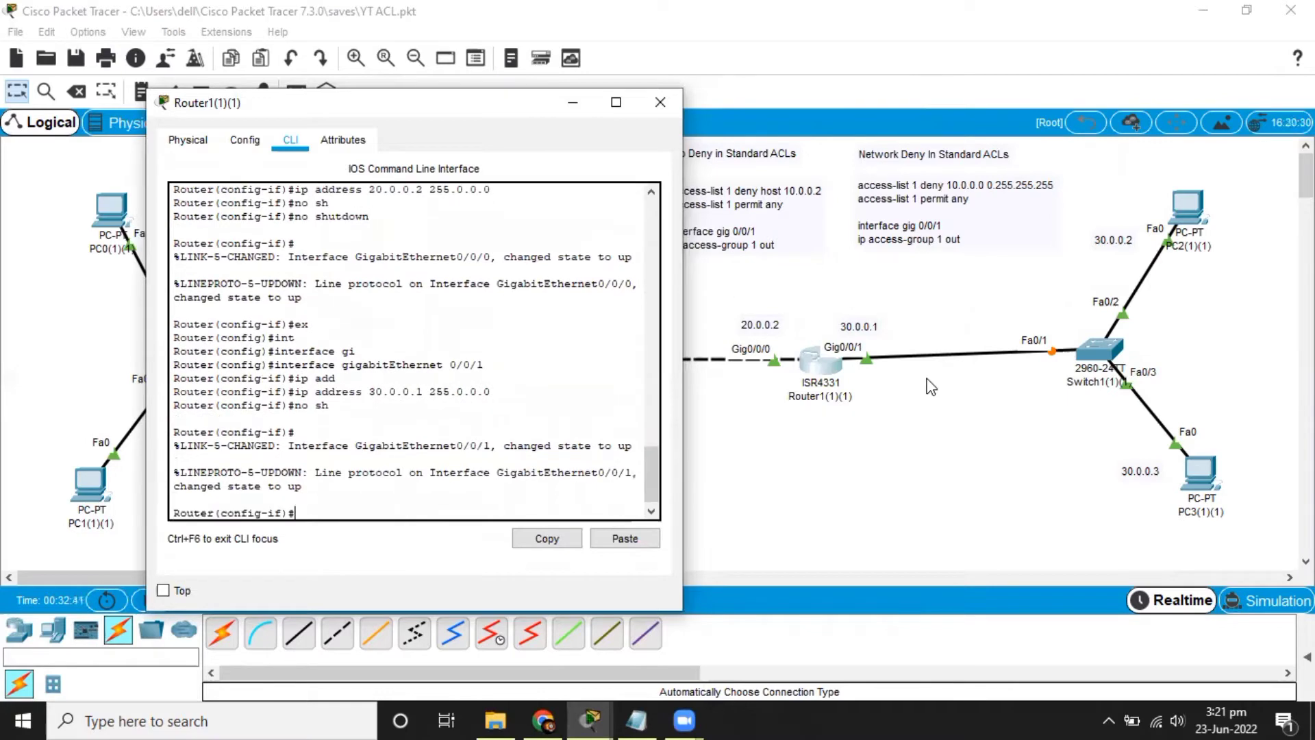
pyautogui.click(1008, 507)
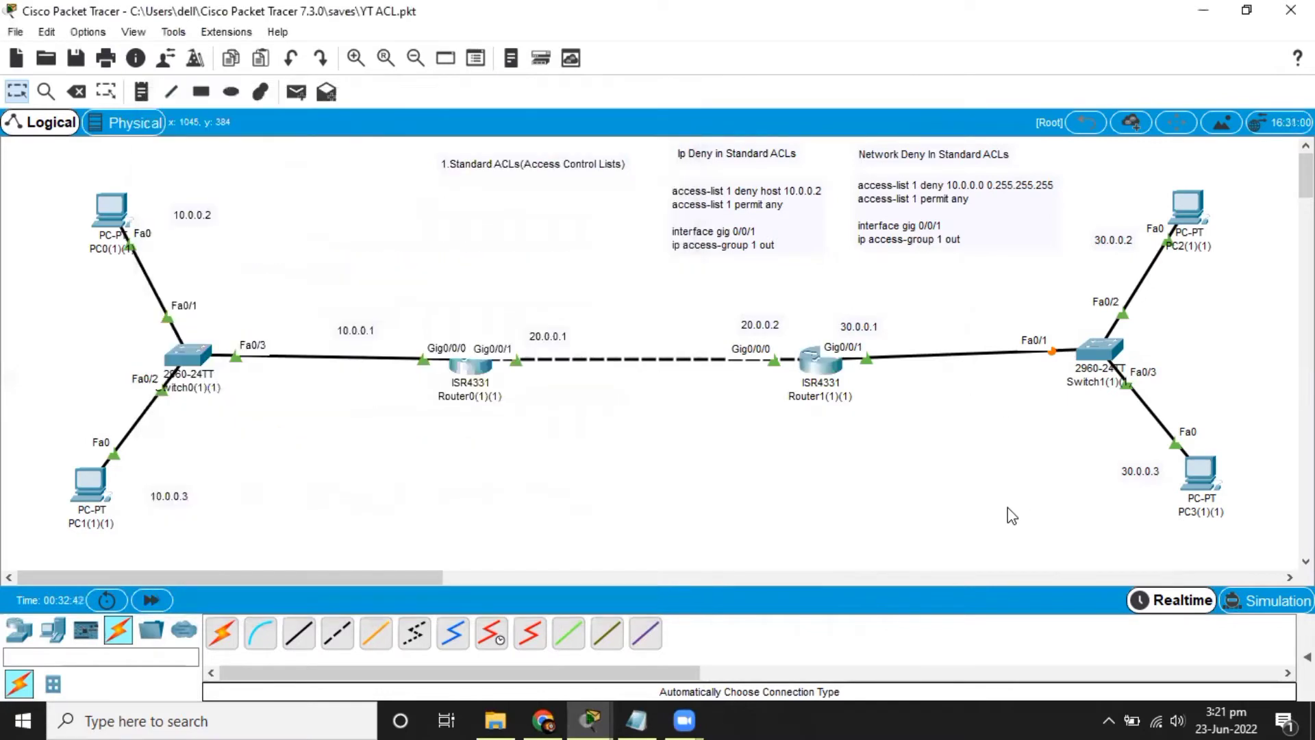
# - Open the IP configuration of PC0
pyautogui.click(118, 207)
pyautogui.click(544, 126)
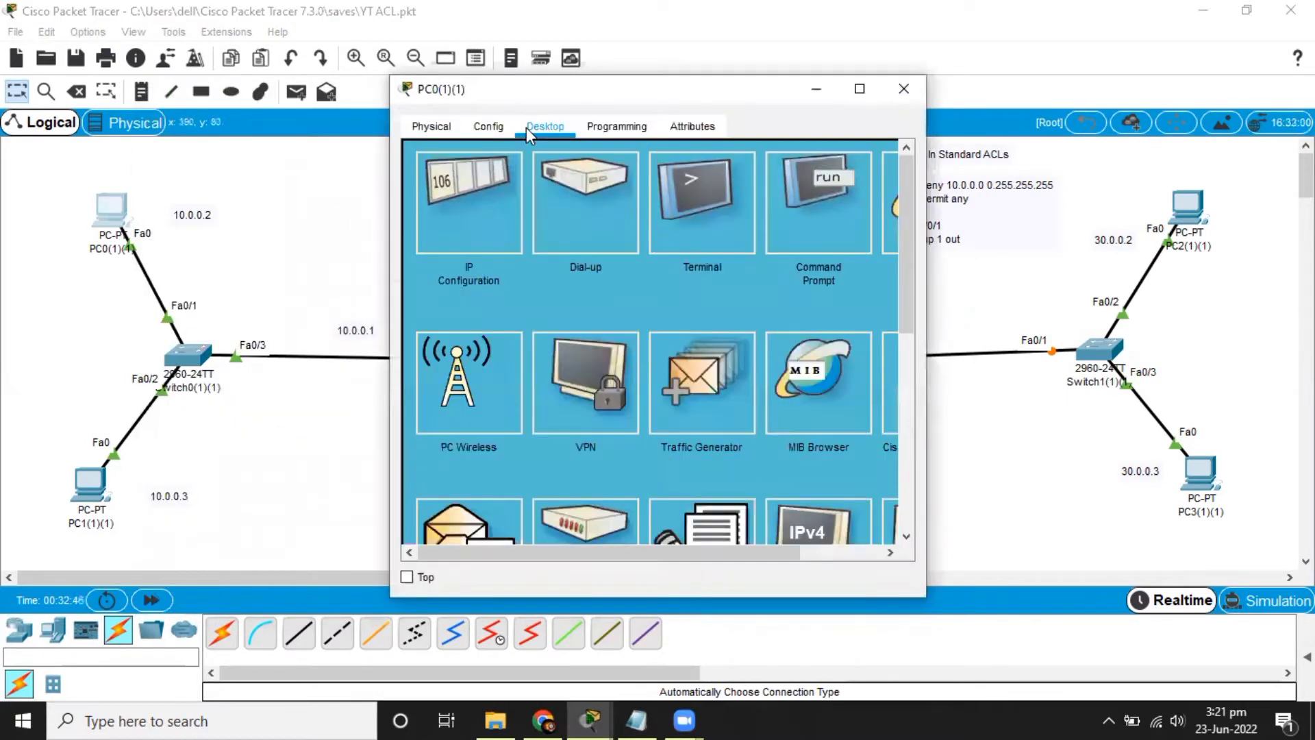
pyautogui.click(470, 192)
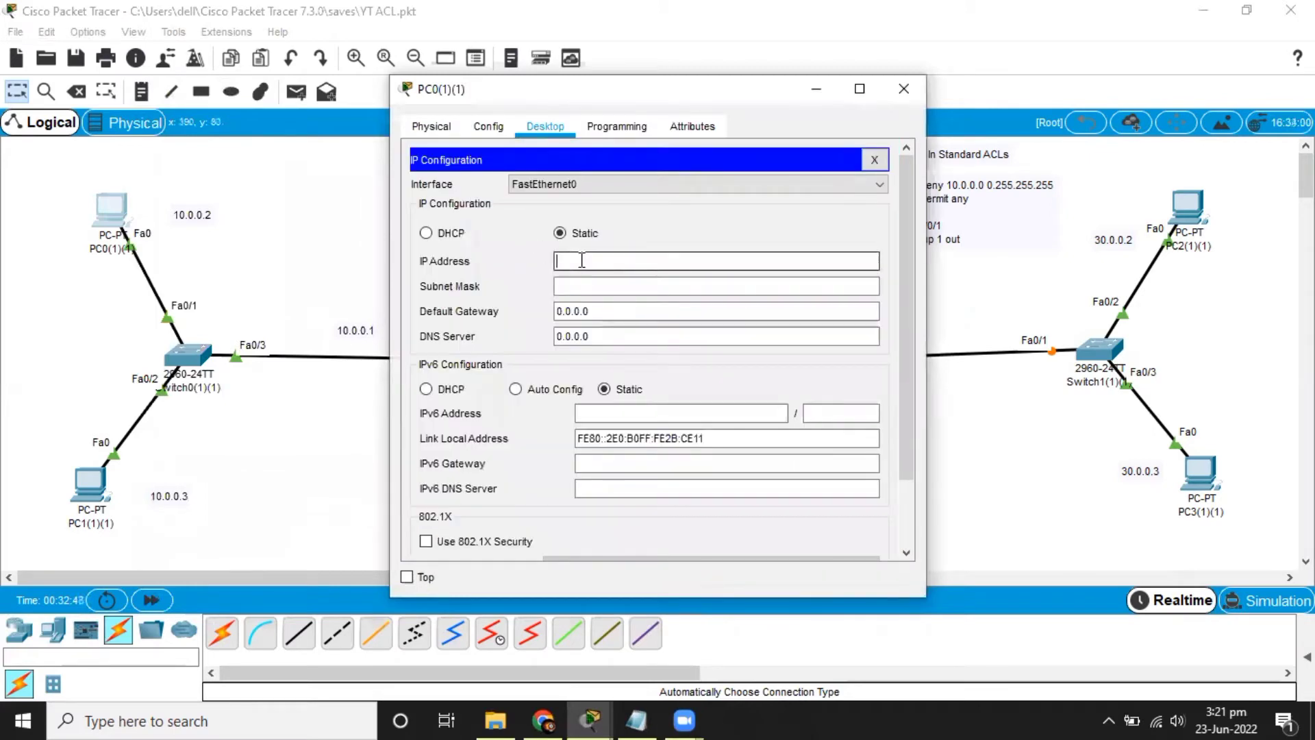
pyautogui.write('10.0.0.1')
pyautogui.press('Tab')
pyautogui.press('Tab')
# - Assign PC0 the static IP address 10.0.0.2 with subnet mask 255.0.0.0
pyautogui.click(582, 261)
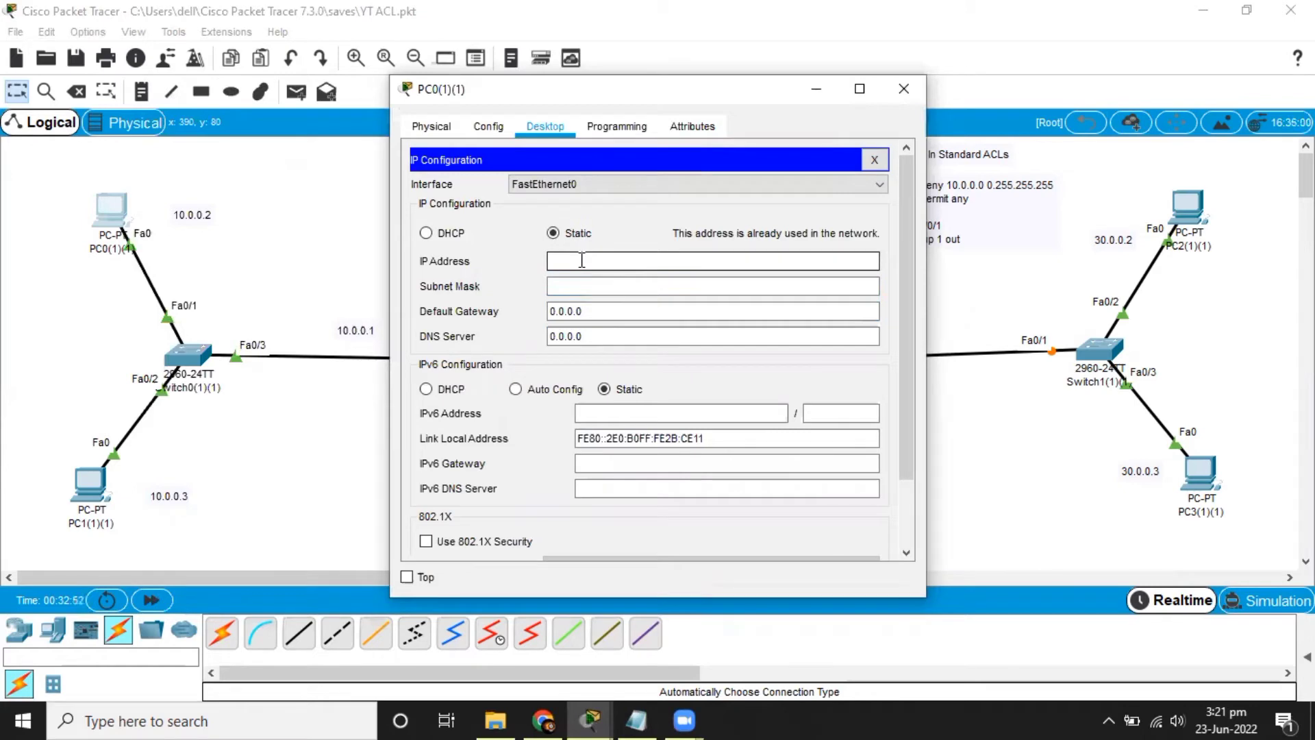
pyautogui.write('10.0.0.')
pyautogui.press('Tab')
pyautogui.press('Tab')
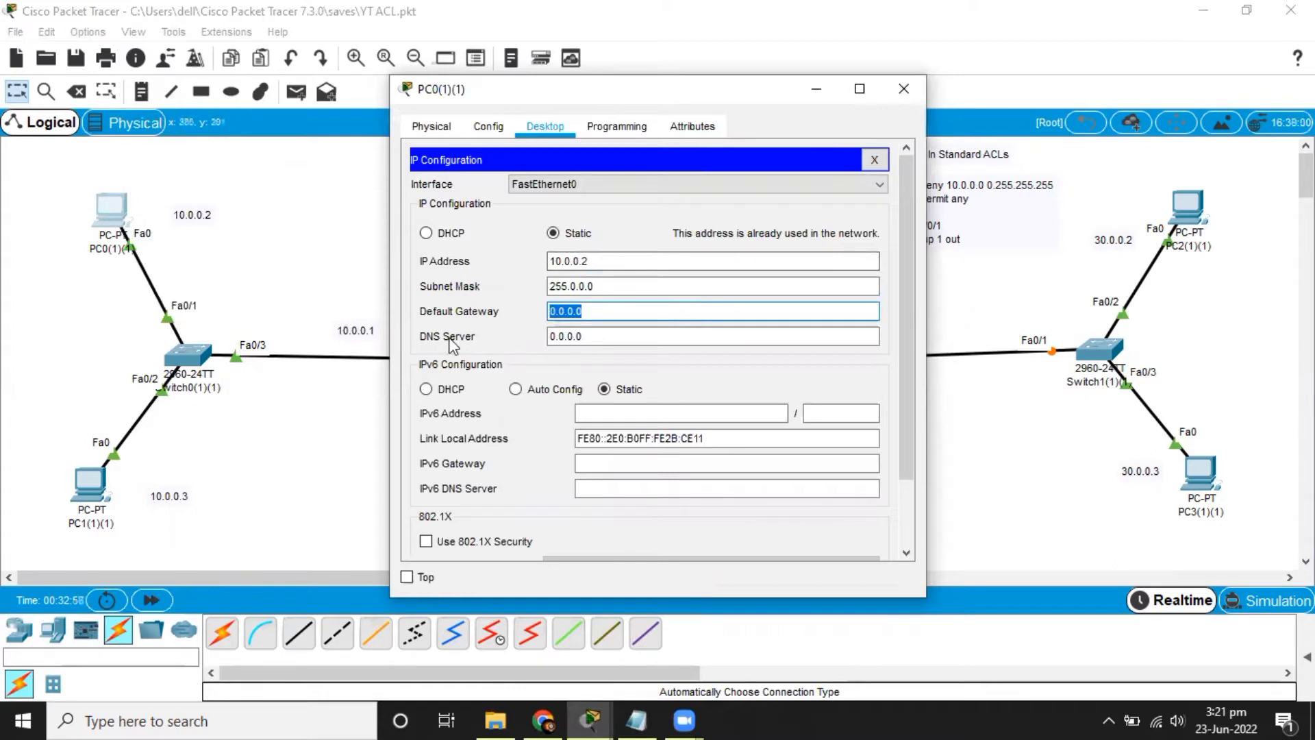
# - Set PC0's default gateway to 10.0.0.1 and close its IP configuration
pyautogui.write('10.0.0.1')
pyautogui.hotkey('ctrl', 'a')
pyautogui.press('Tab')
pyautogui.press('Tab')
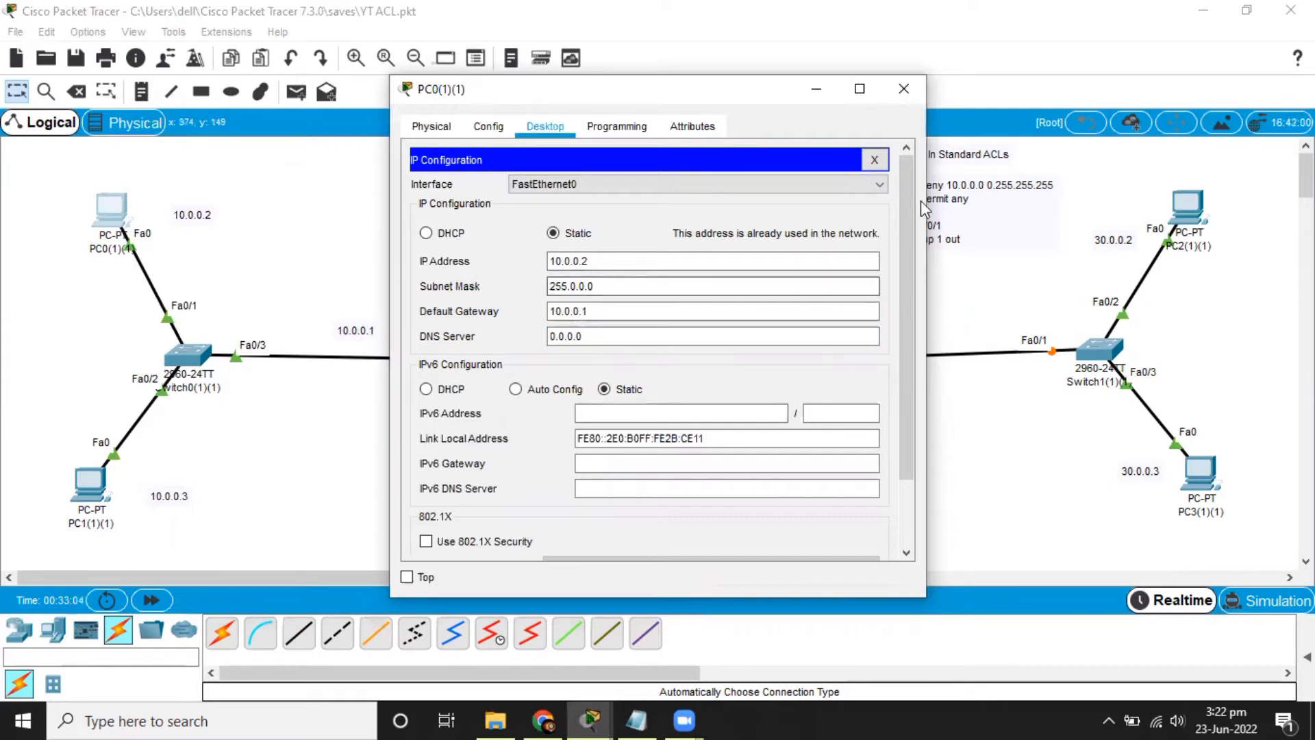
pyautogui.click(874, 160)
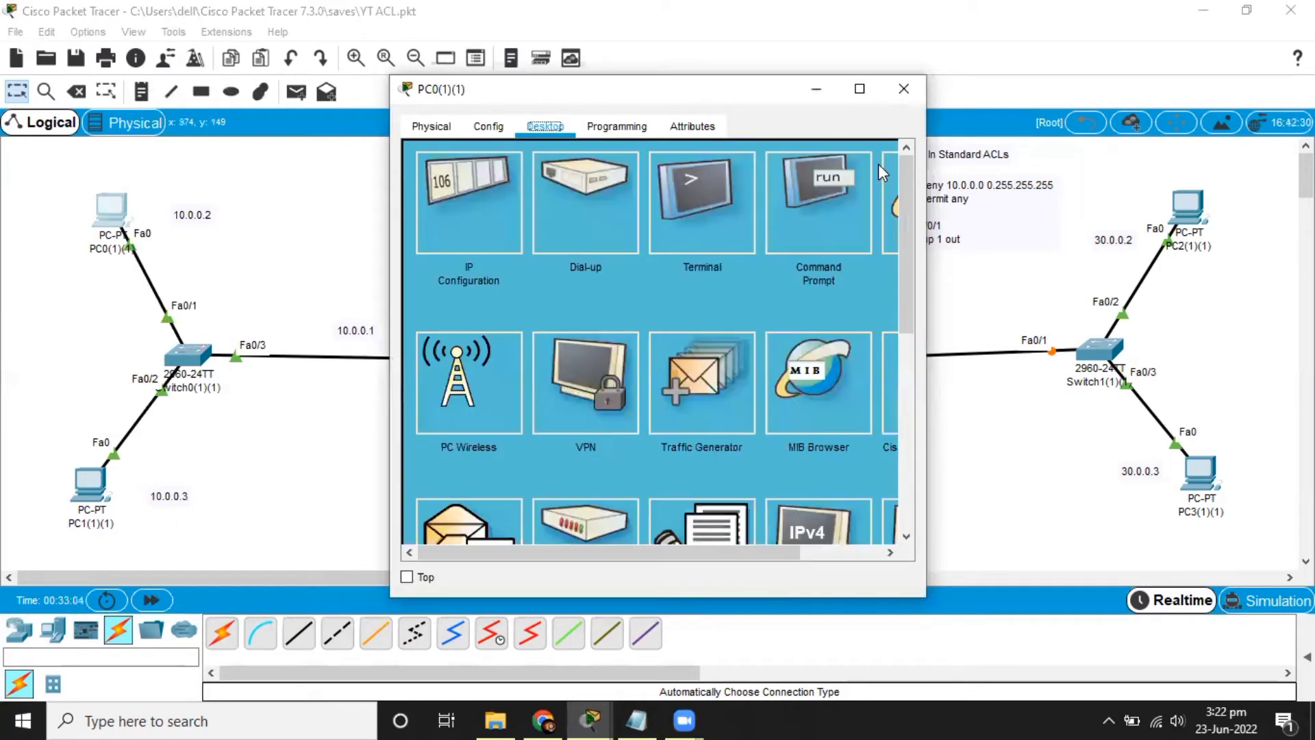
# - Assign PC1 the static IP address 10.0.0.3 with subnet mask 255.0.0.0 and default gateway 10.0.0.1
pyautogui.click(77, 489)
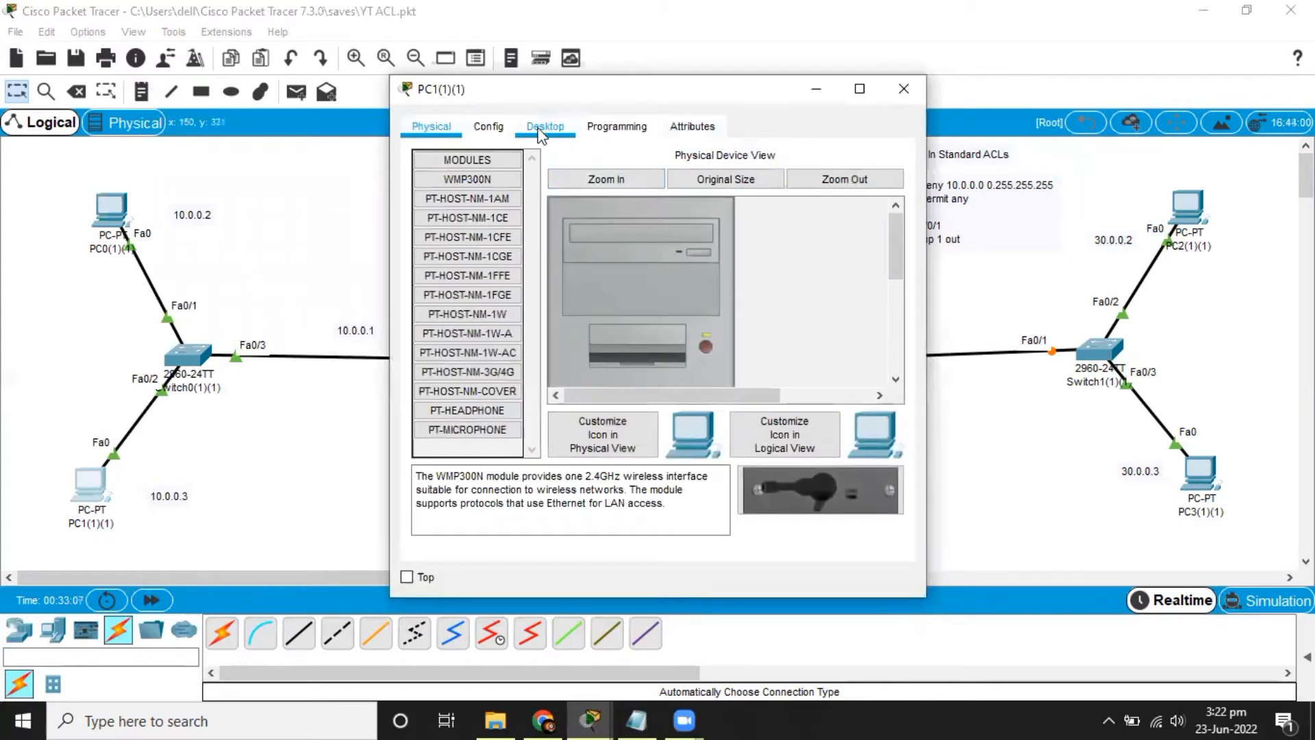
pyautogui.click(544, 127)
pyautogui.click(501, 174)
pyautogui.click(616, 260)
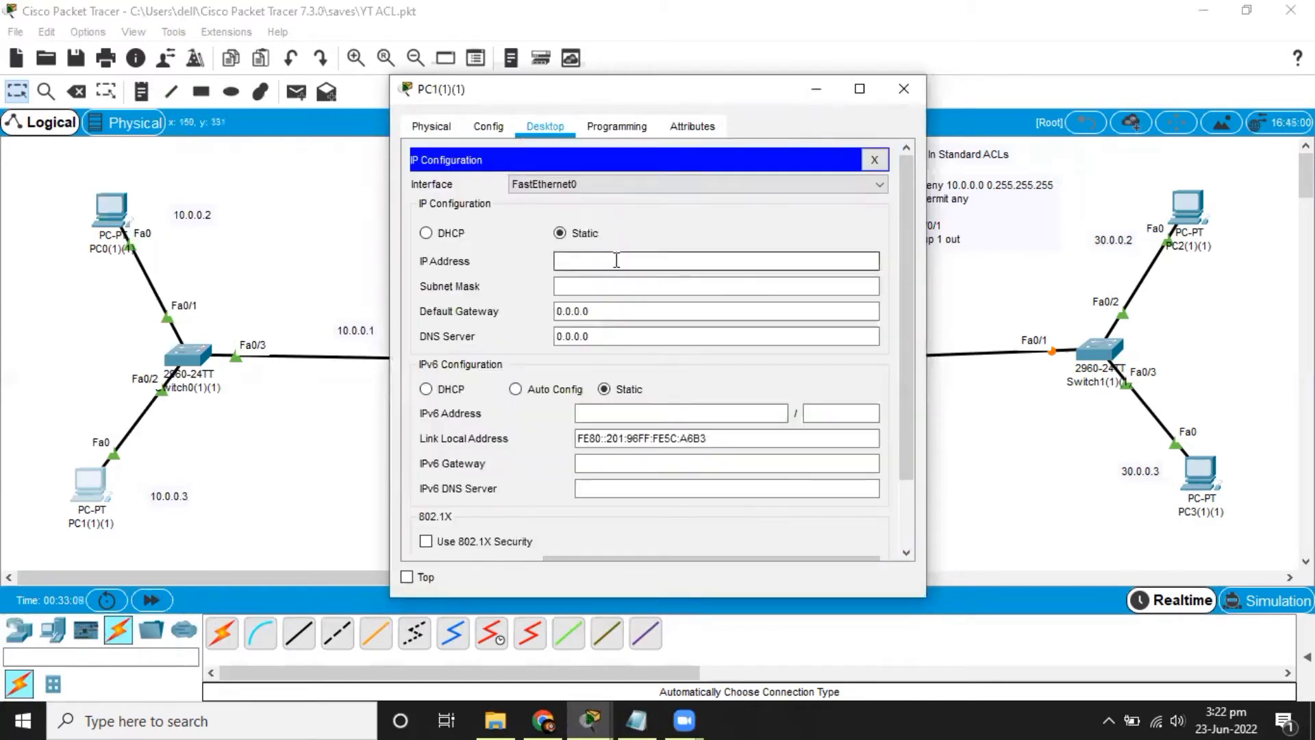
pyautogui.write('10.0.0.')
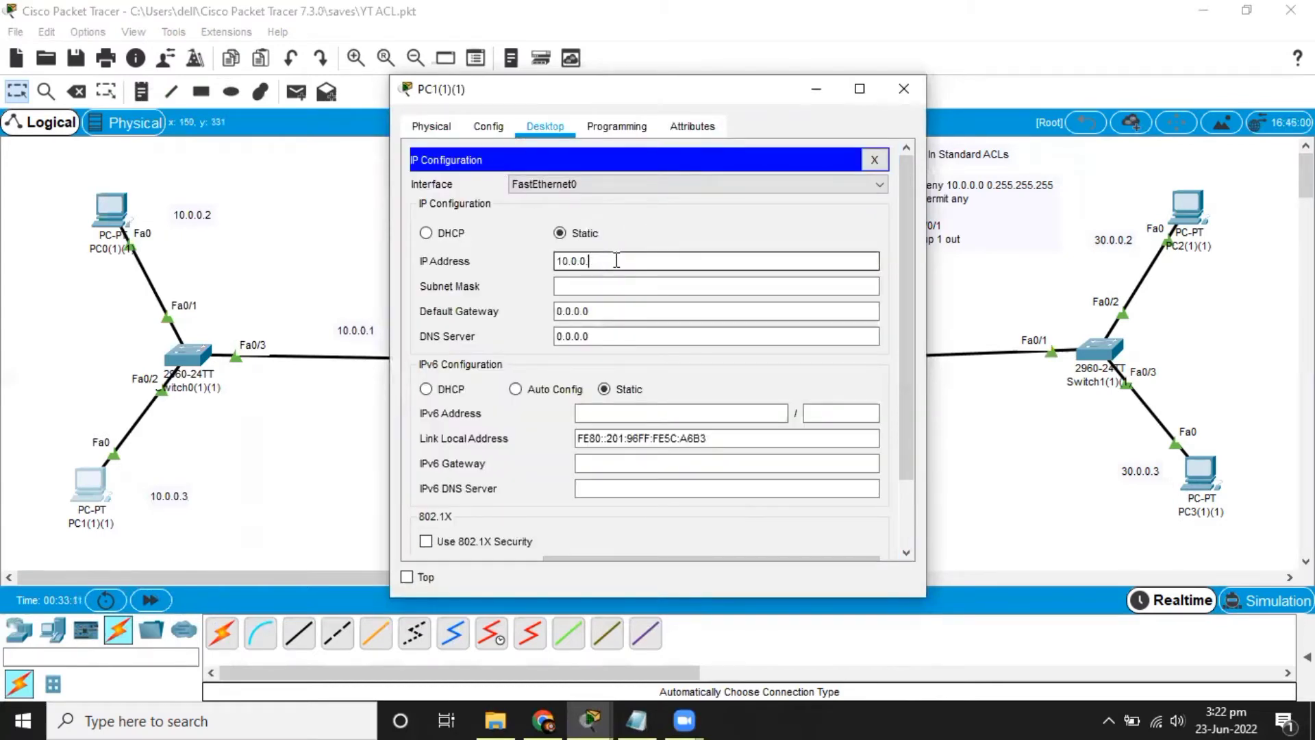
pyautogui.write('3')
pyautogui.press('Tab')
pyautogui.press('Tab')
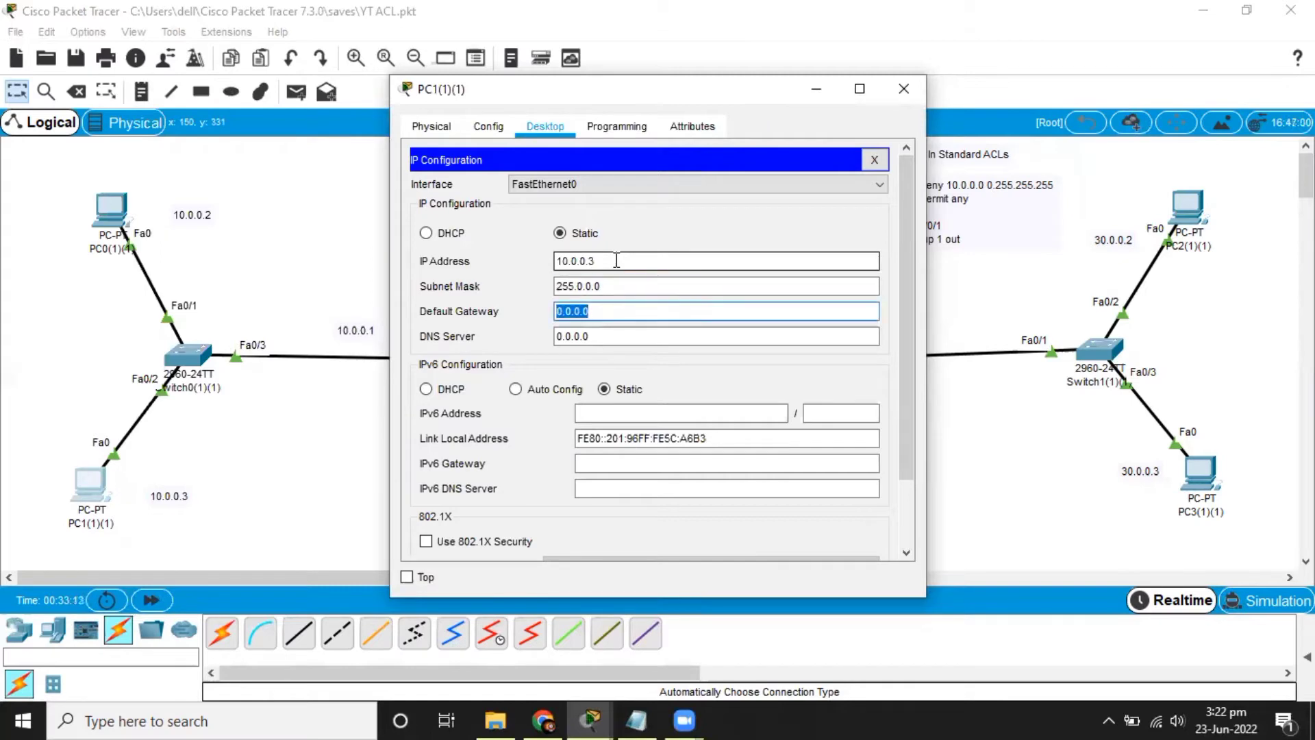
pyautogui.write('10.0.0.1')
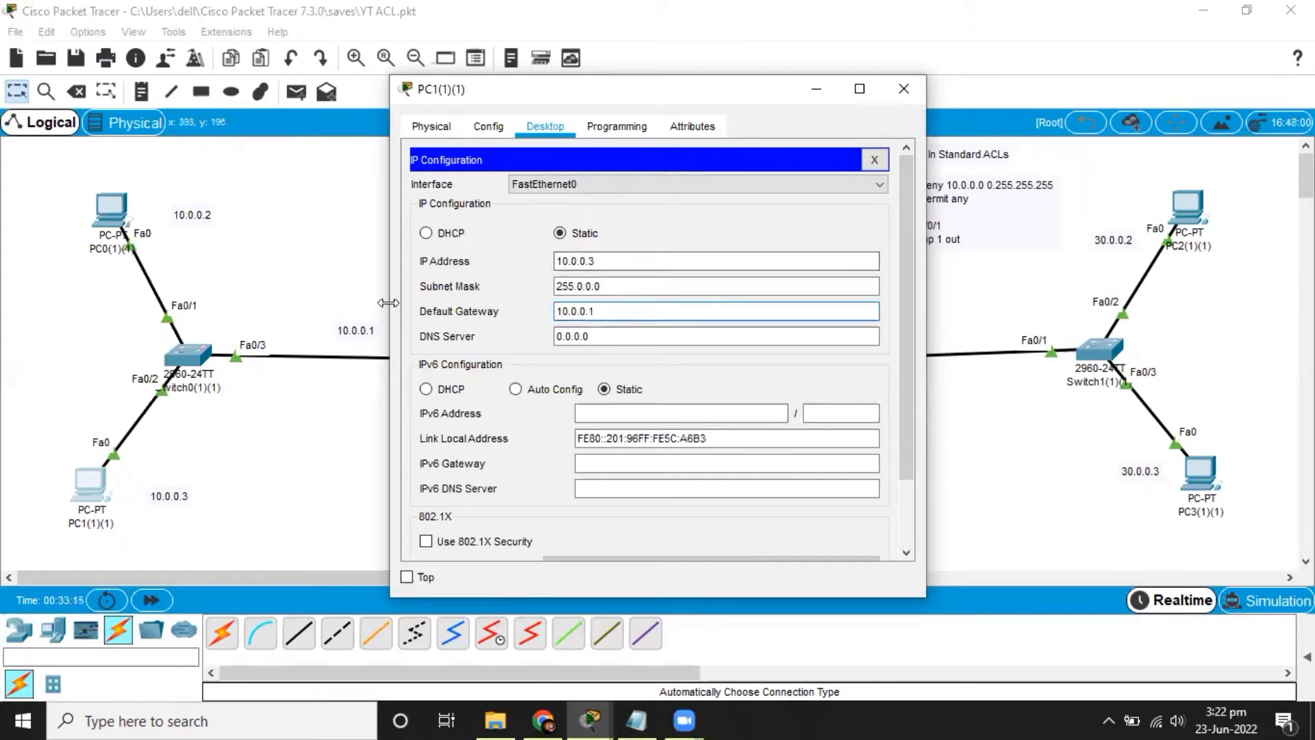
pyautogui.click(310, 406)
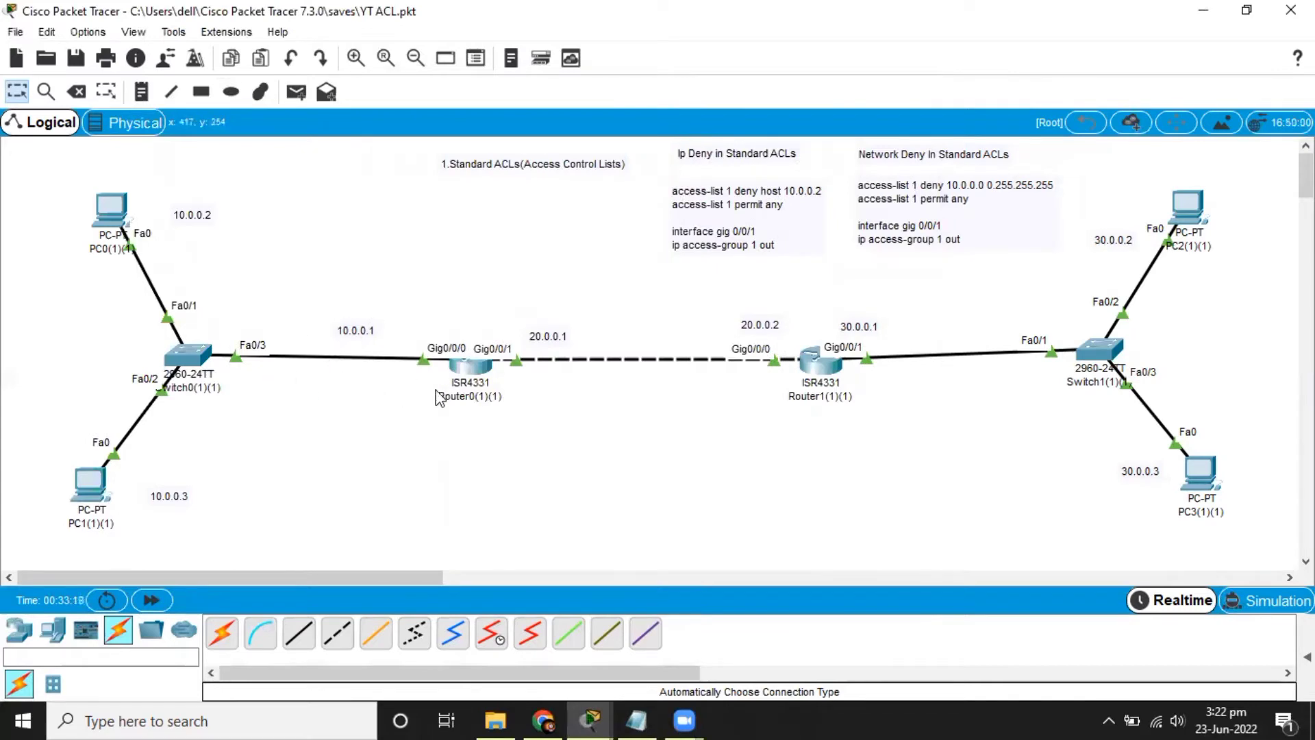
# - Assign PC2 the static IP address 30.0.0.2 with subnet mask 255.0.0.0 and default gateway 30.0.0.1
pyautogui.click(1184, 205)
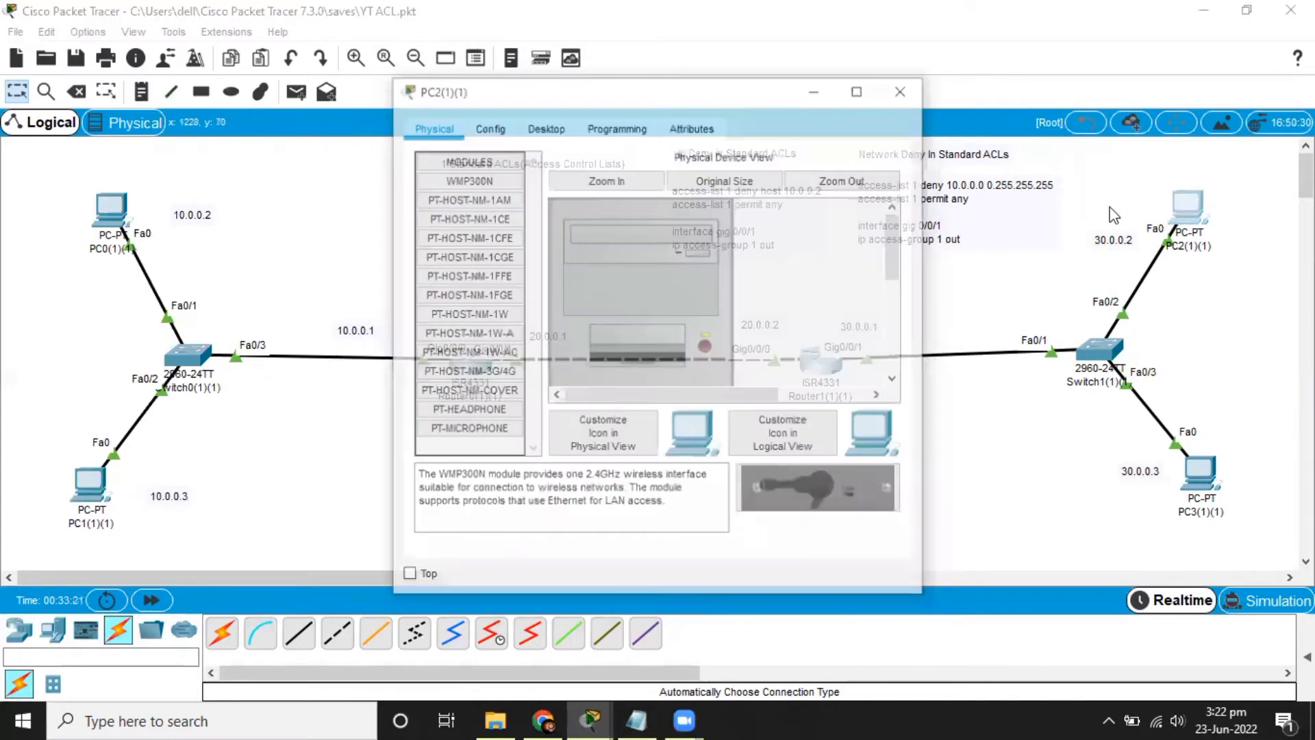
pyautogui.click(541, 130)
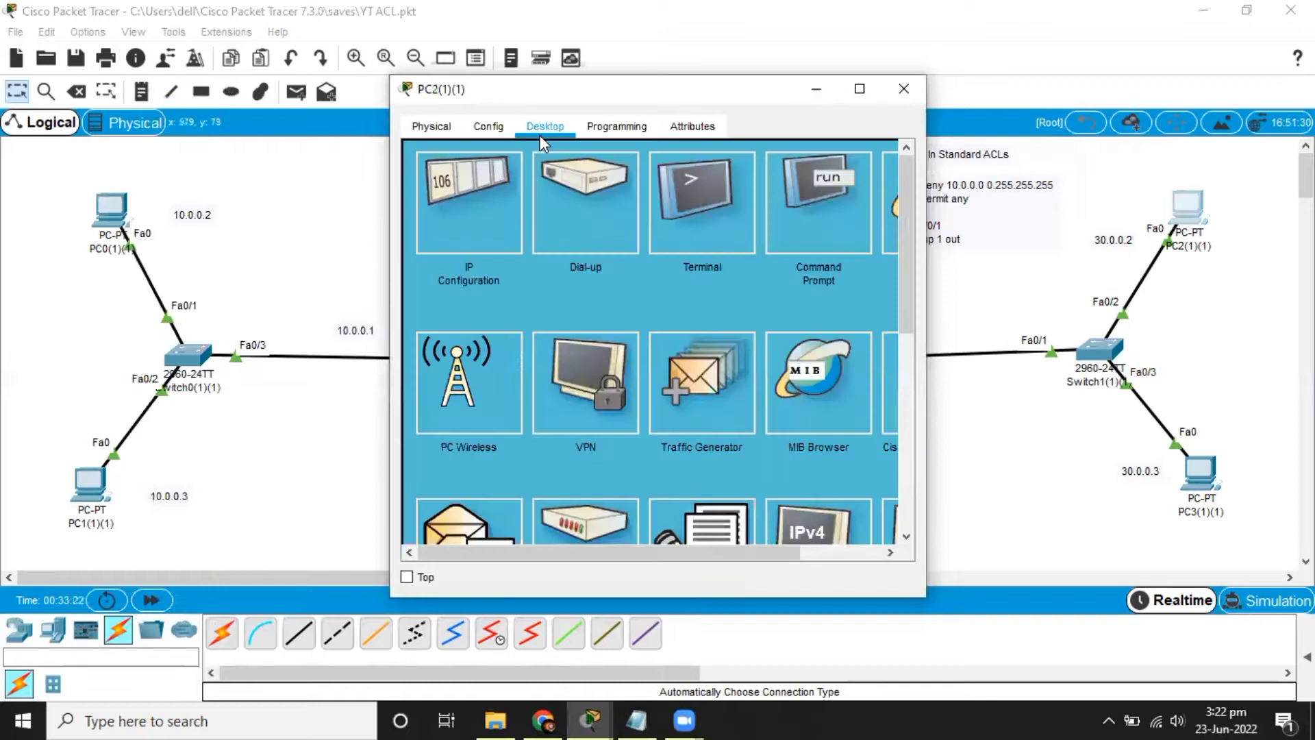
pyautogui.click(513, 171)
pyautogui.click(614, 267)
pyautogui.write('30')
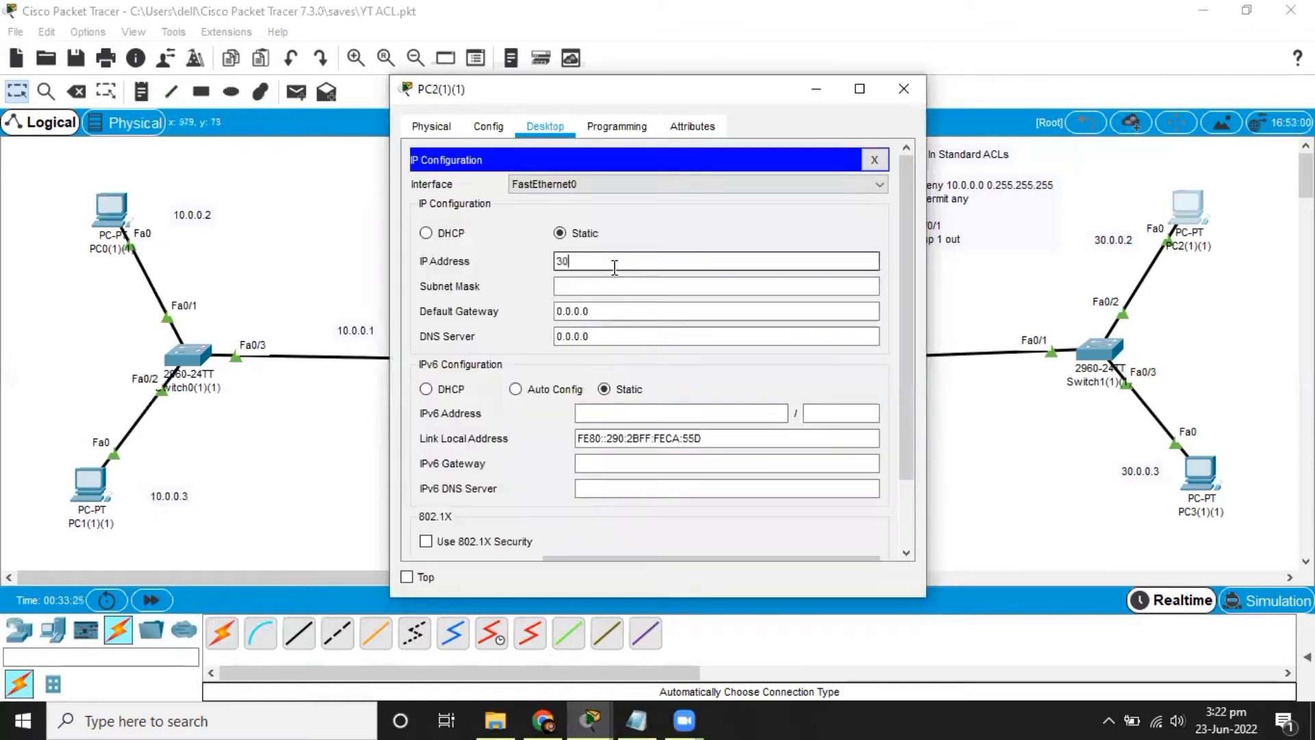
pyautogui.write('.0.0.2')
pyautogui.press('Tab')
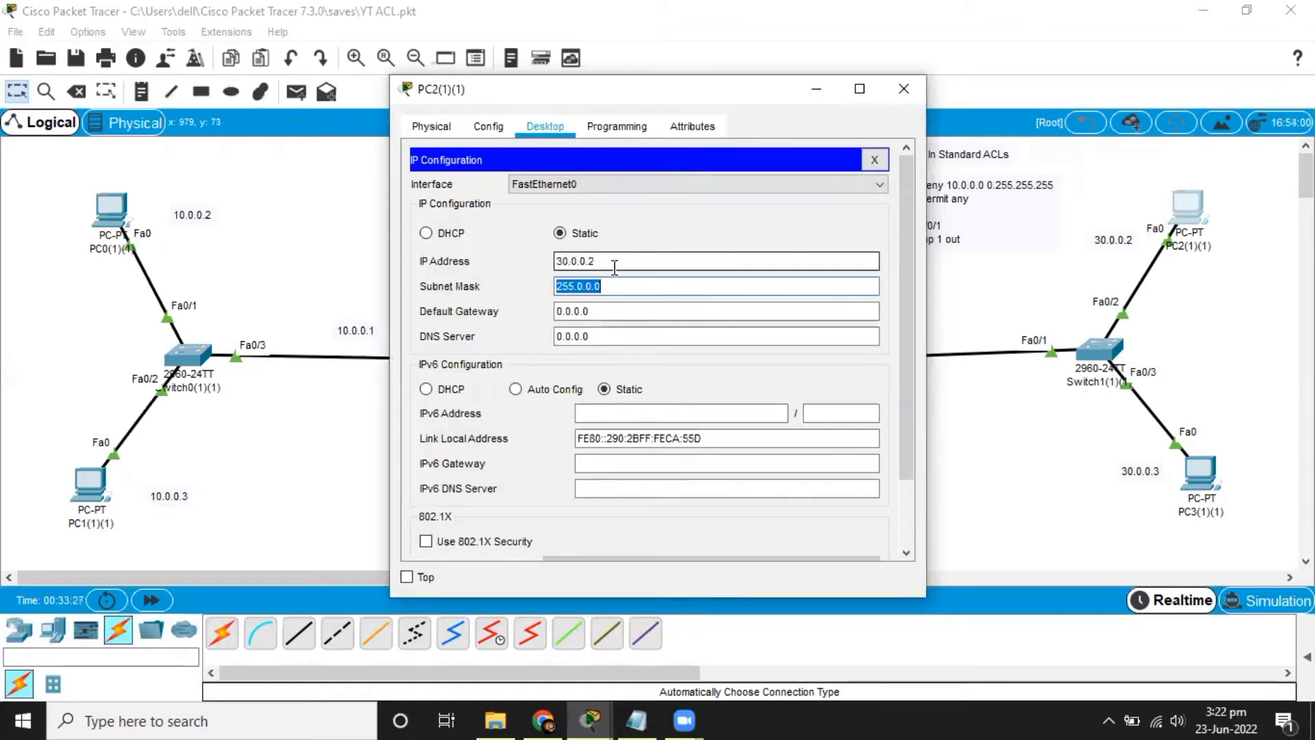
pyautogui.press('Tab')
pyautogui.write('30.0.0.')
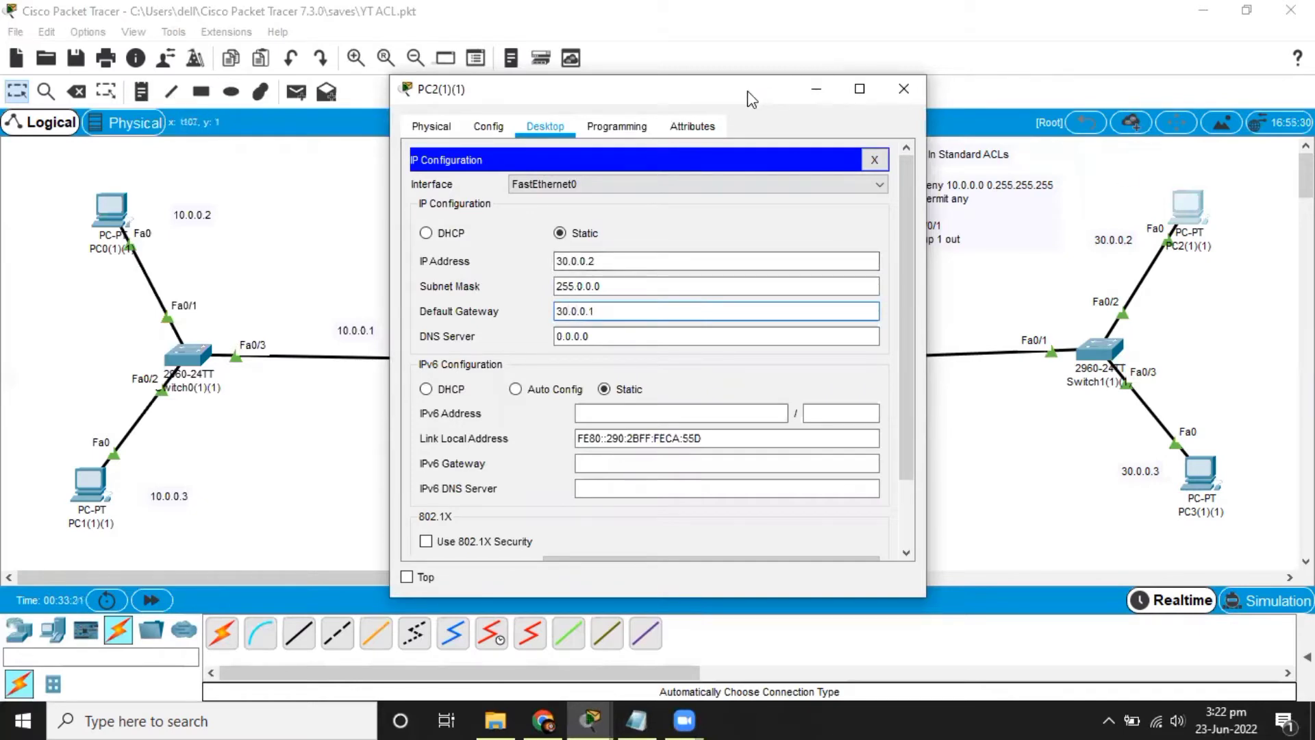
# - Check PC2's default gateway against the address label of Router1's Gig0/0/1 interface and close the IP configuration
pyautogui.moveTo(746, 91); pyautogui.dragTo(642, 107)
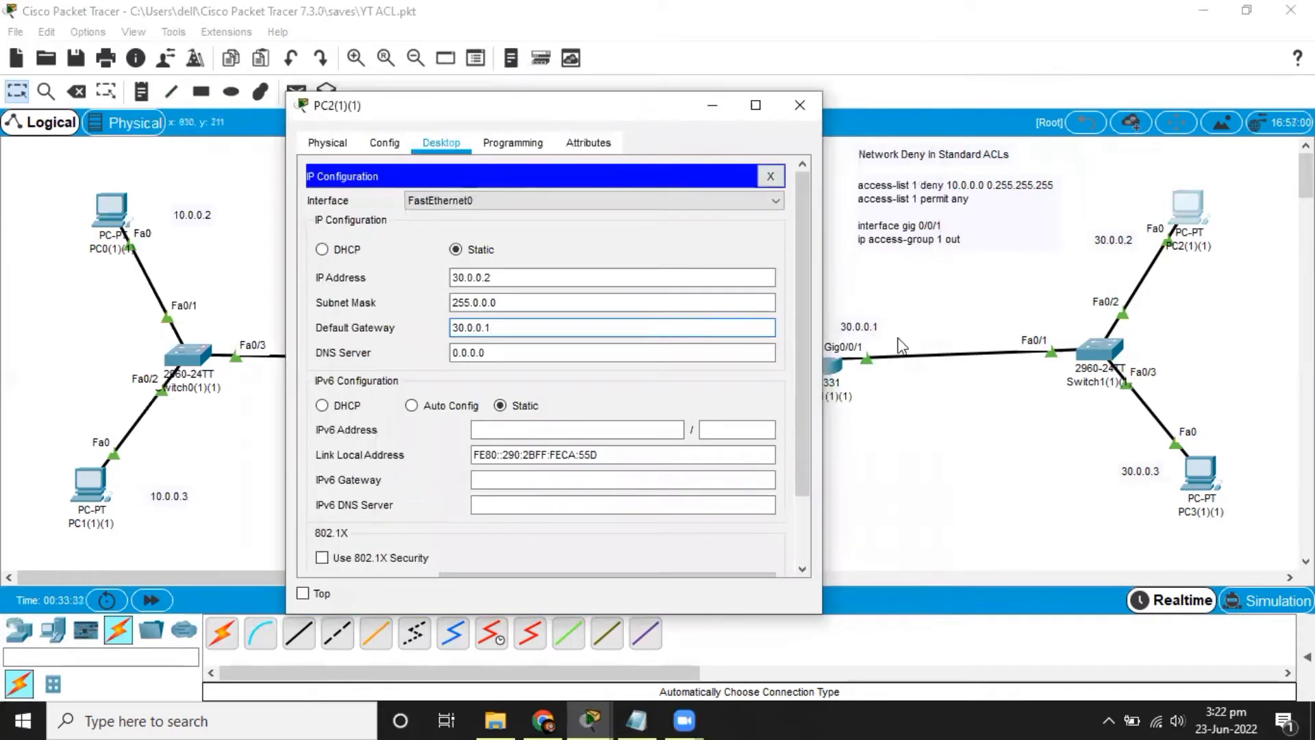
pyautogui.click(683, 352)
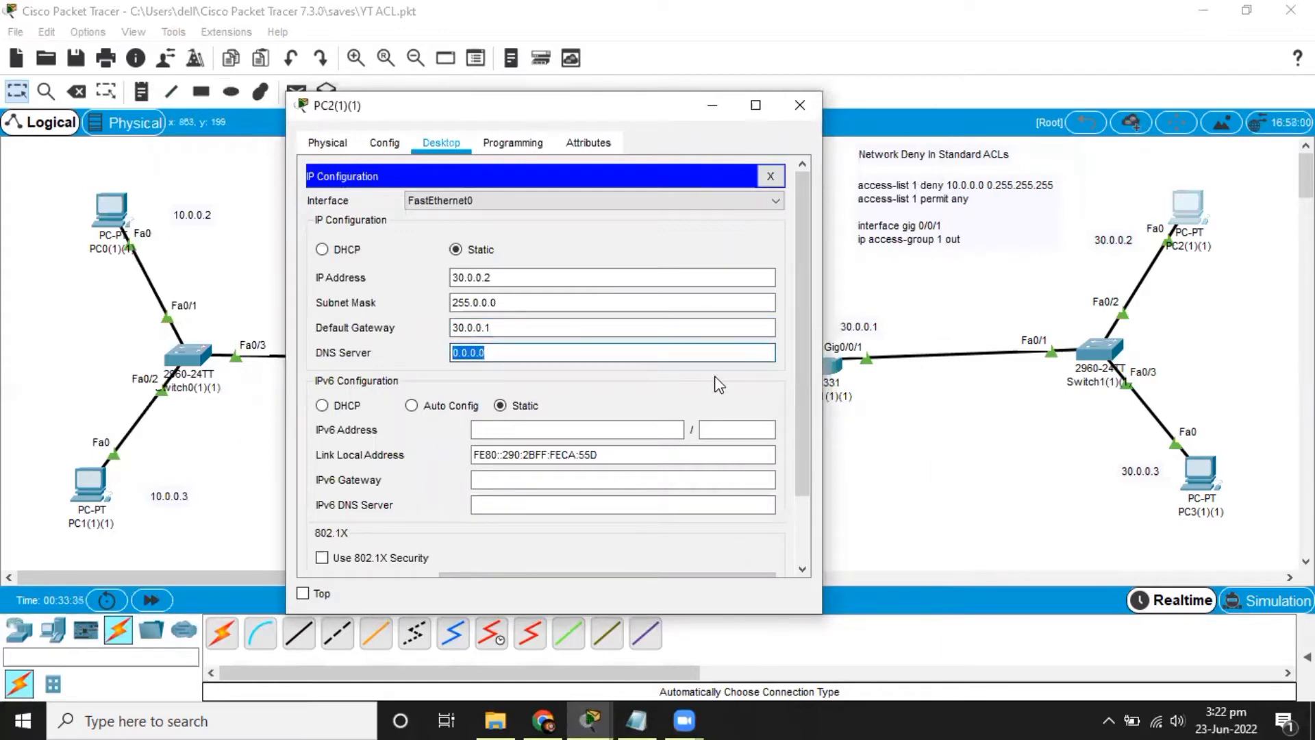
pyautogui.click(543, 325)
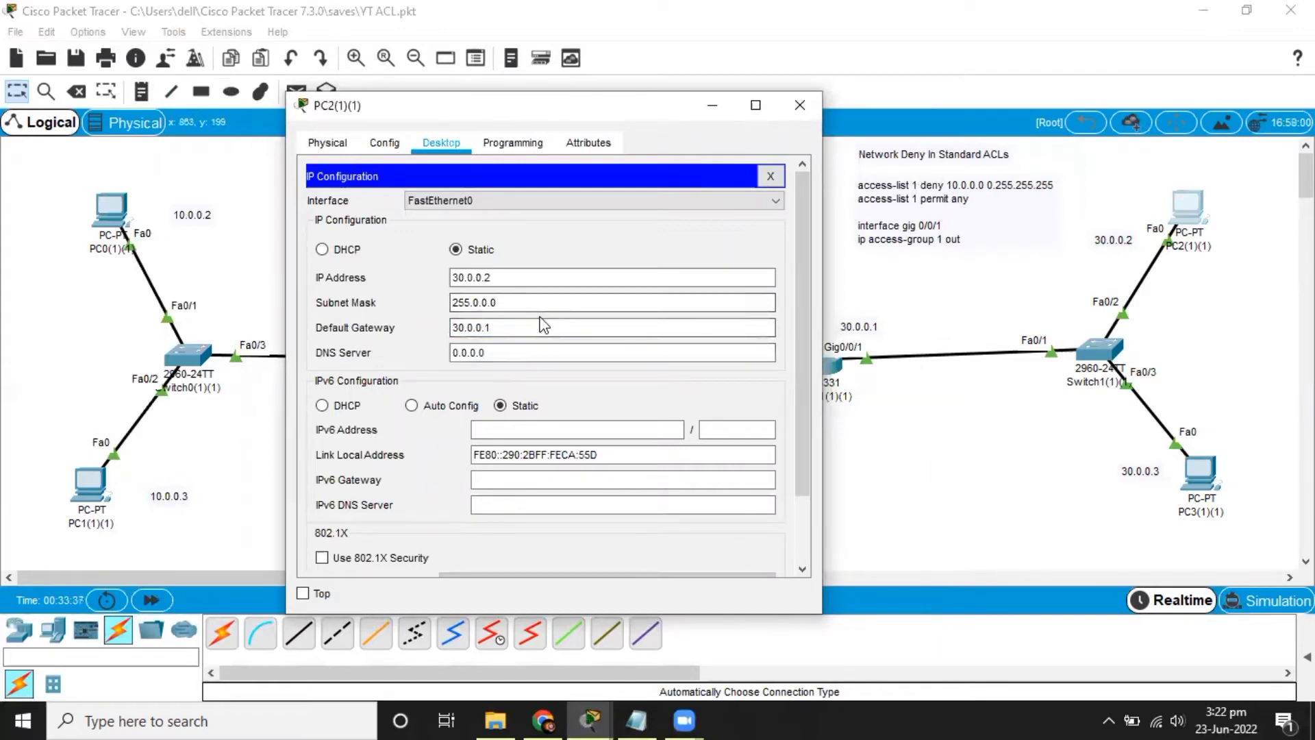
pyautogui.click(544, 323)
pyautogui.doubleClick(545, 322)
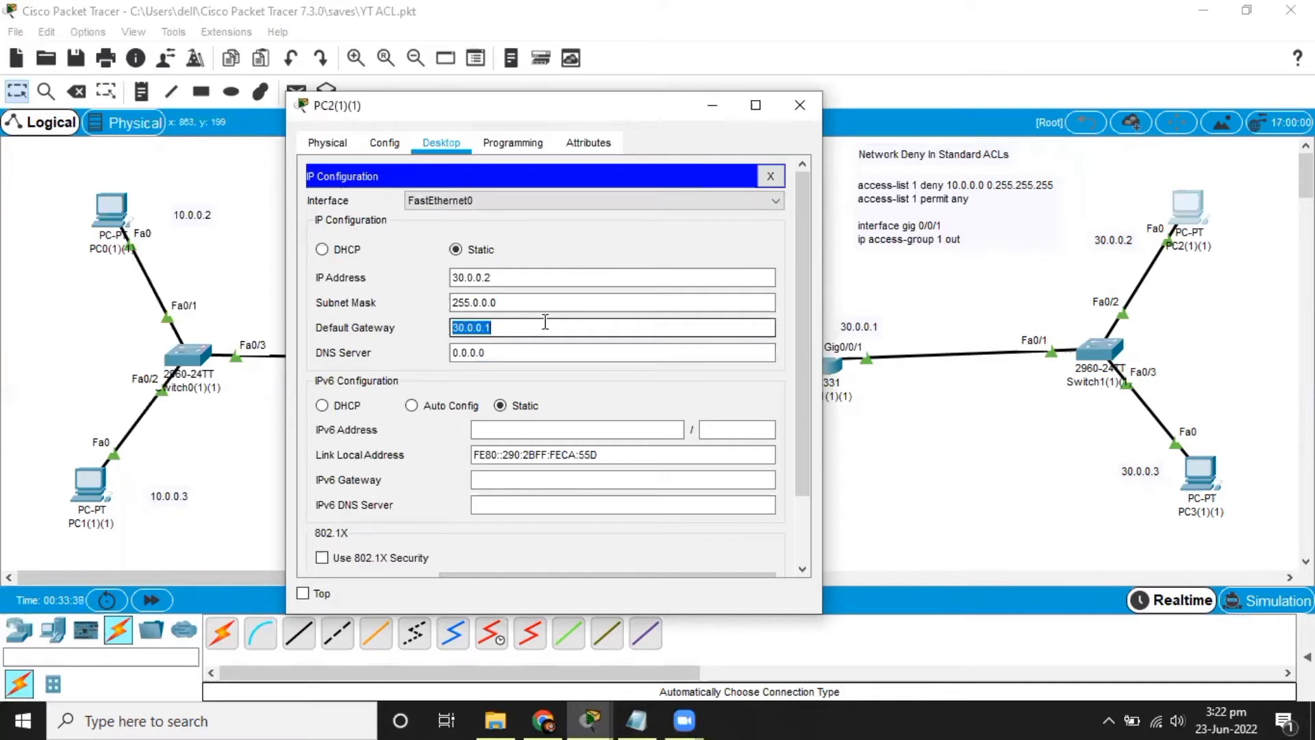
pyautogui.click(711, 263)
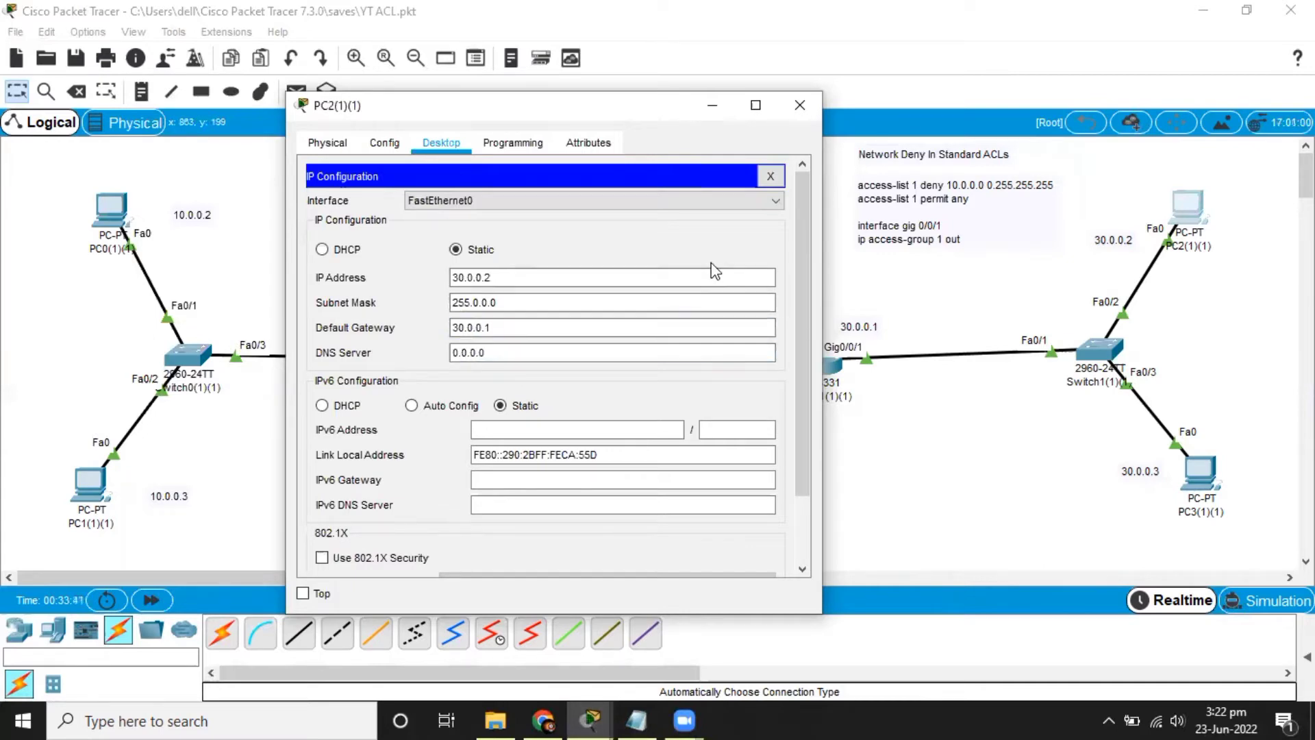
pyautogui.click(771, 176)
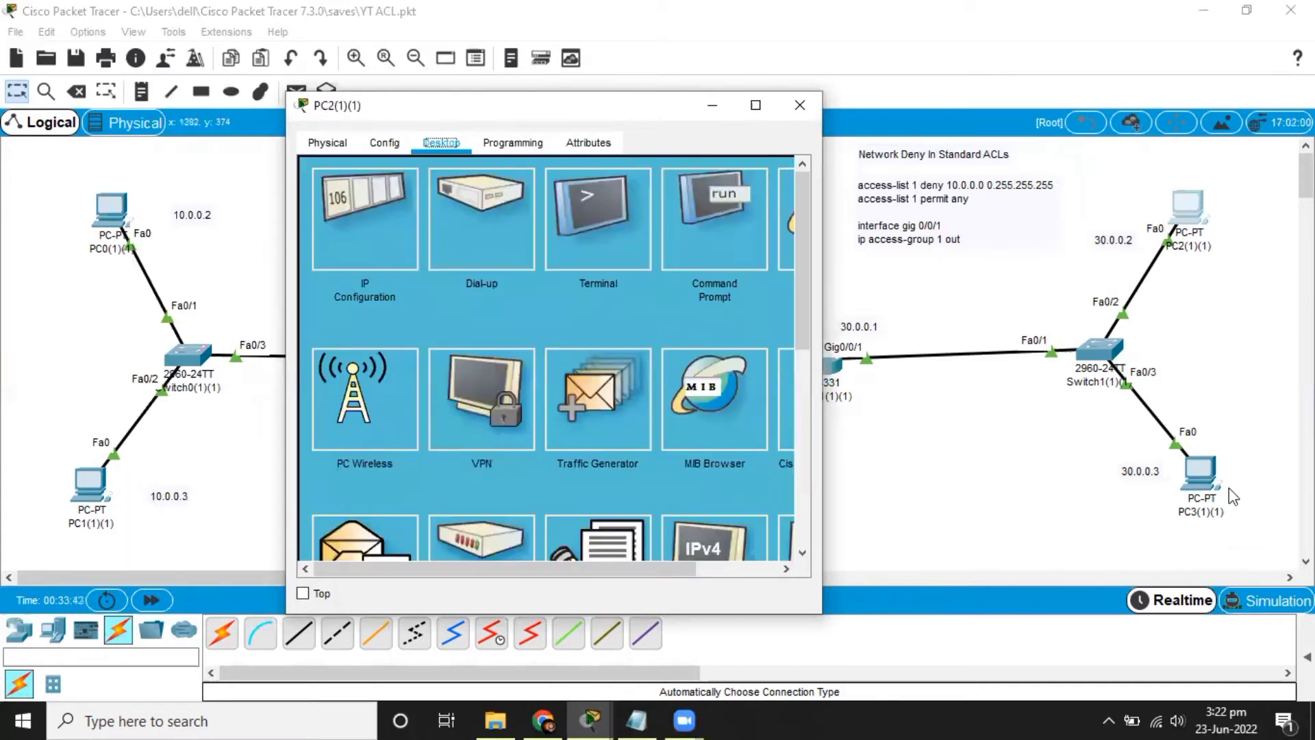
# - Assign PC3 the static IP address 30.0.0.3 with subnet mask 255.0.0.0 and default gateway 30.0.0.1, and dismiss its window
pyautogui.click(1200, 473)
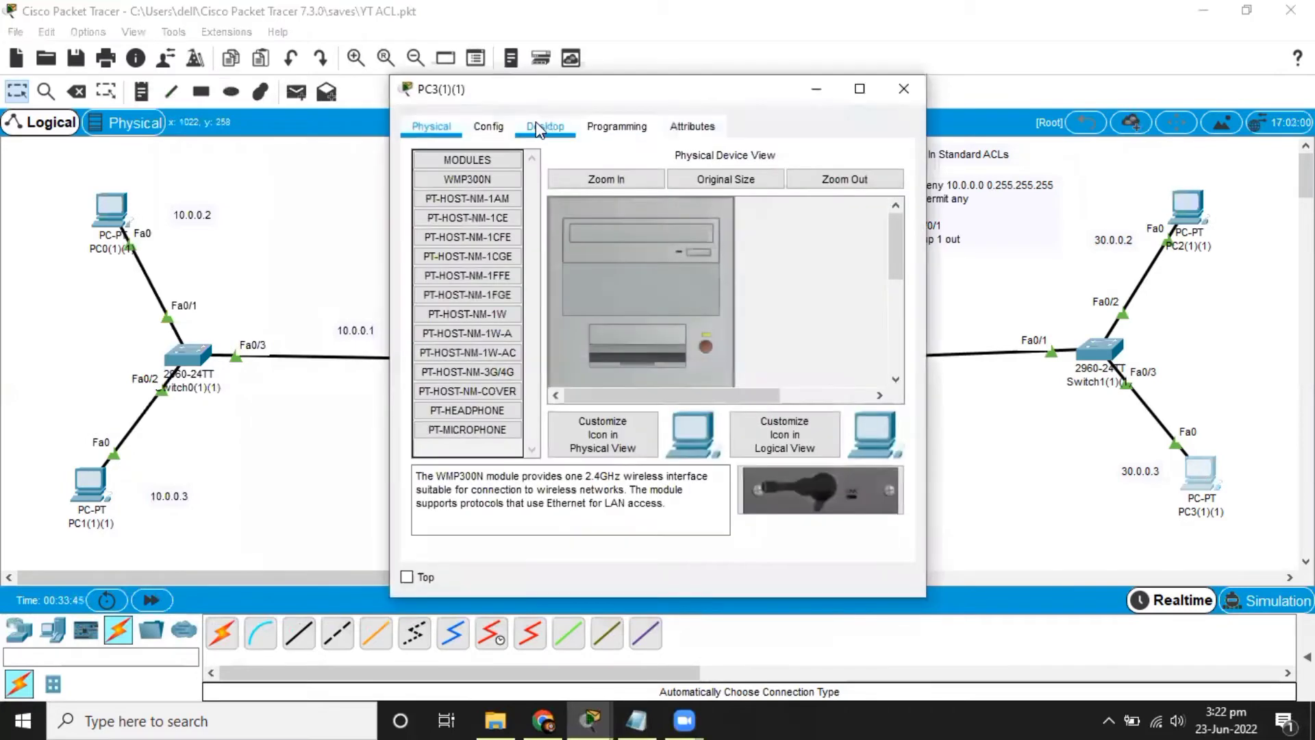
pyautogui.click(538, 128)
pyautogui.click(475, 204)
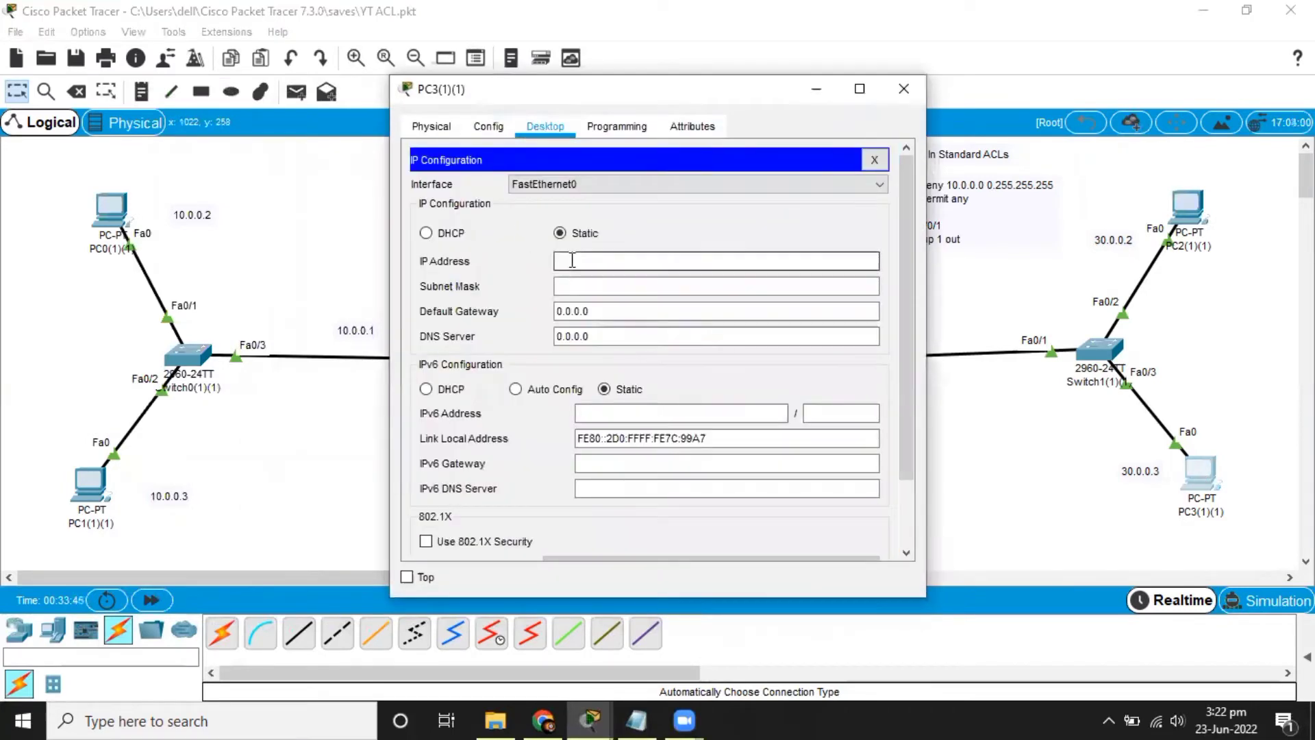
pyautogui.write('30.0.0.3')
pyautogui.press('Tab')
pyautogui.press('Tab')
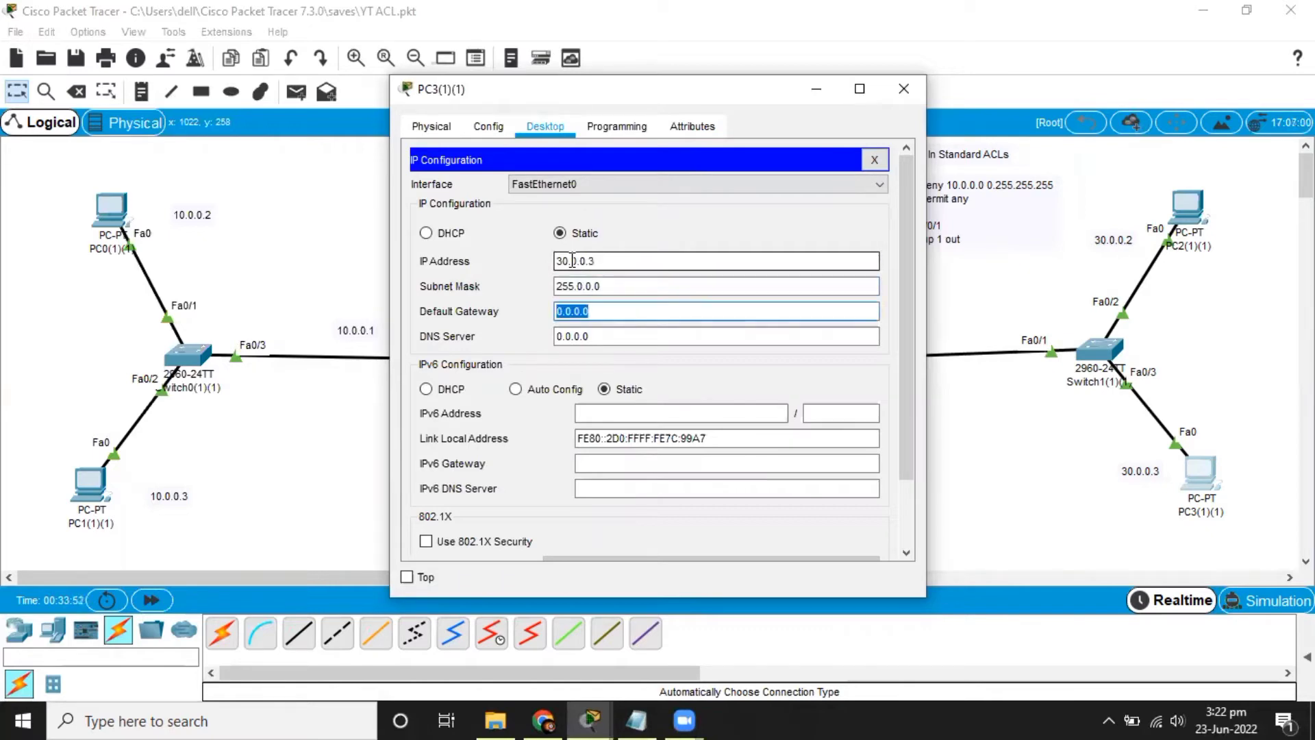
pyautogui.write('30.0.0.1')
pyautogui.moveTo(730, 92); pyautogui.dragTo(578, 87)
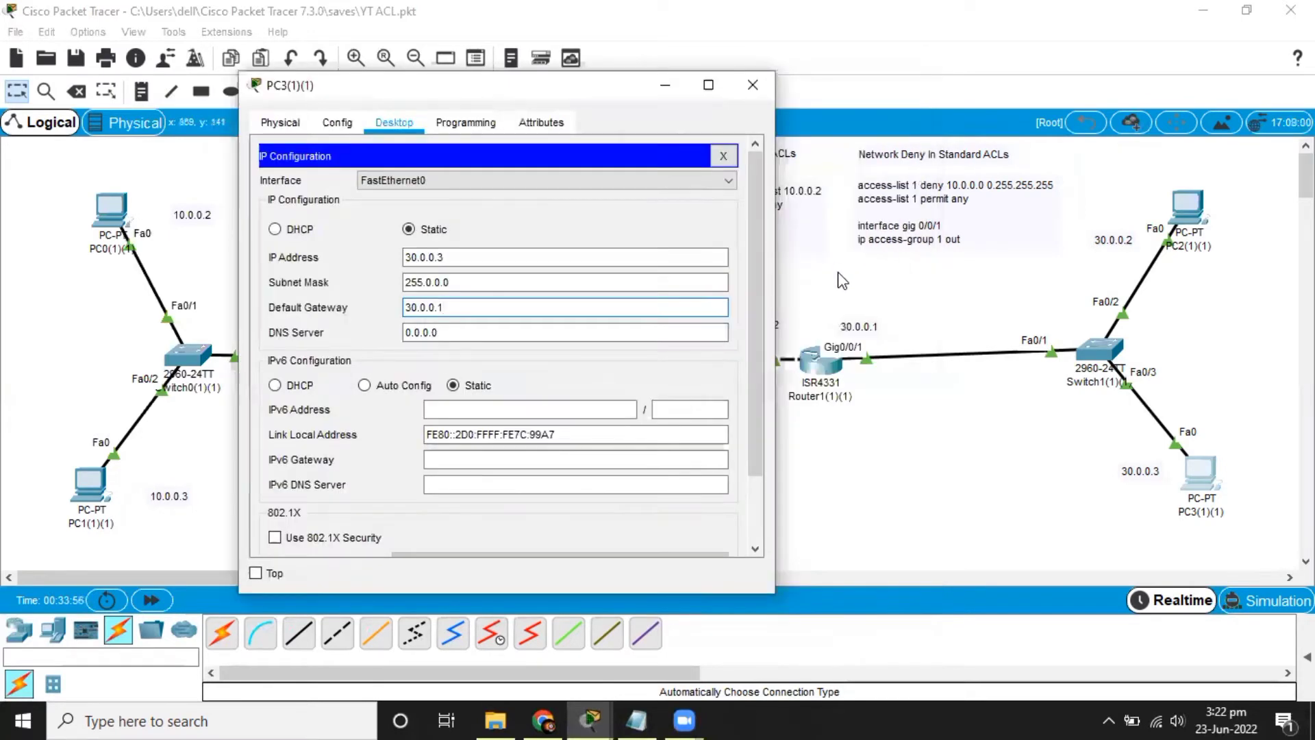
pyautogui.press('Tab')
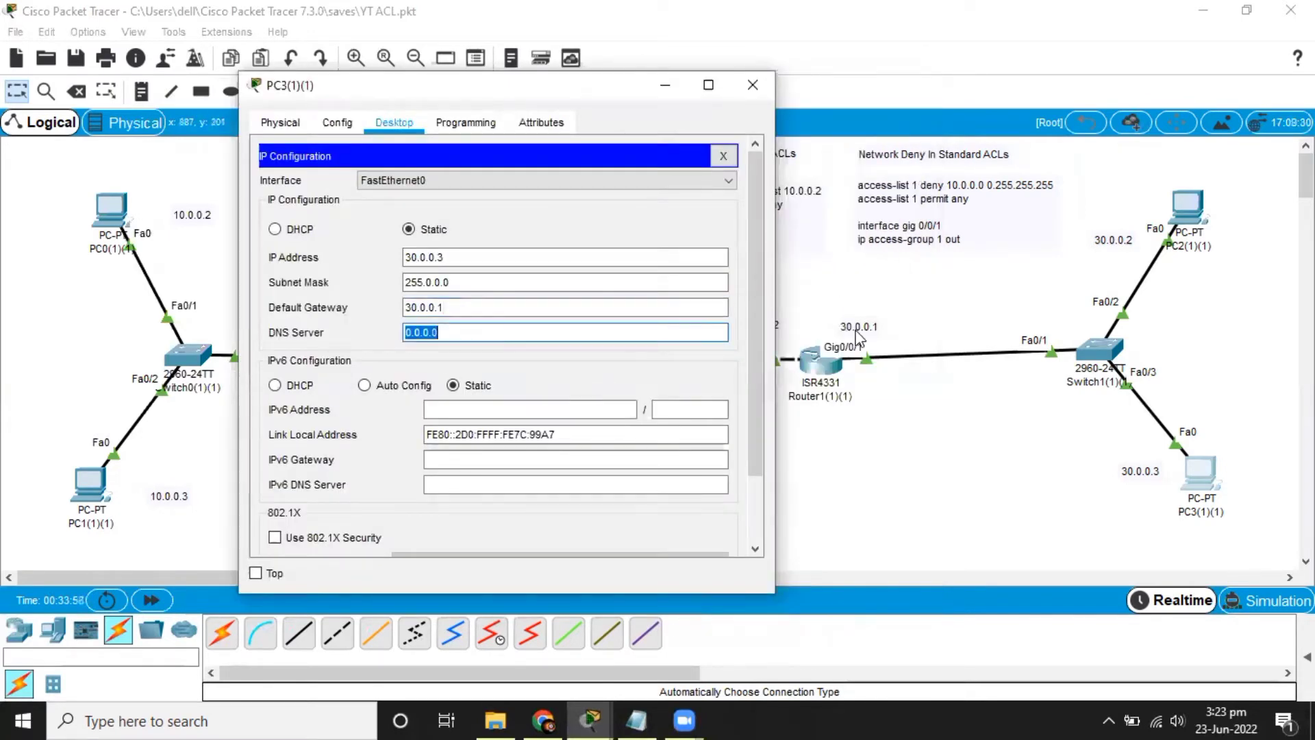
pyautogui.click(724, 156)
pyautogui.click(752, 85)
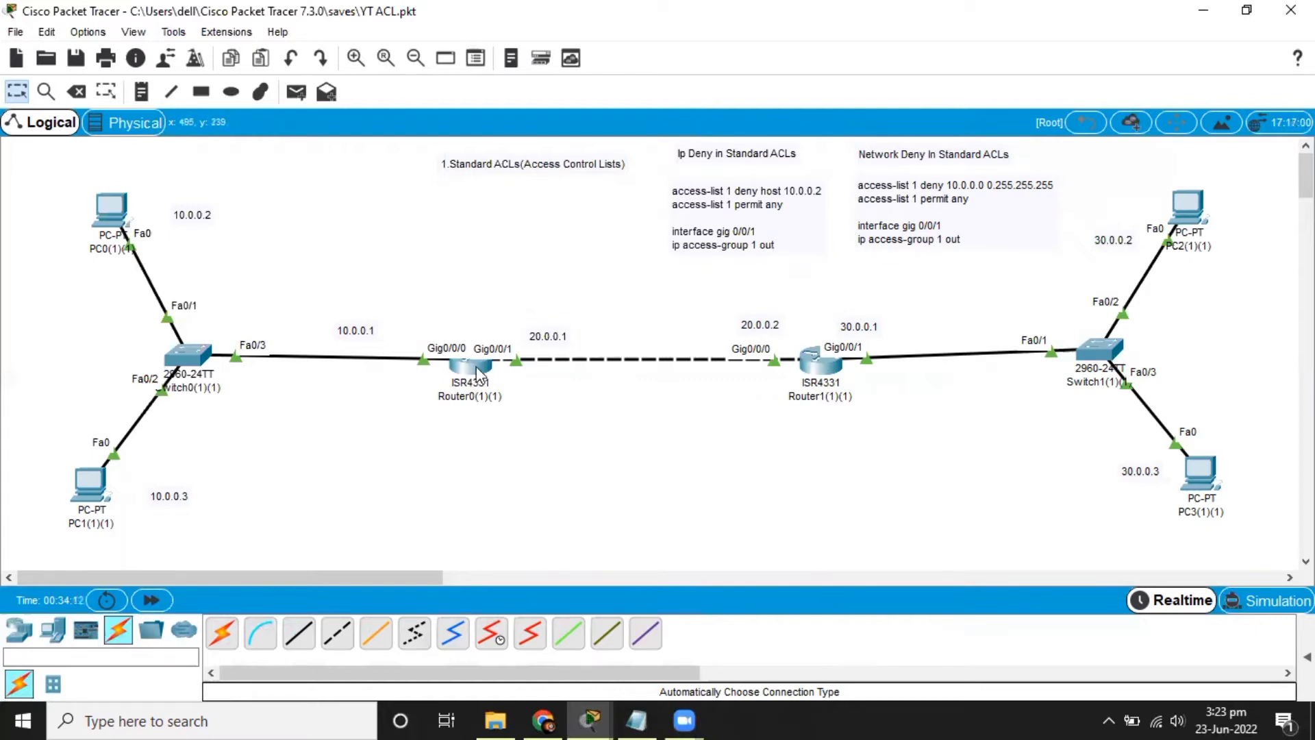
# - Inspect Router0's interface summary and its command line
pyautogui.moveTo(477, 375)
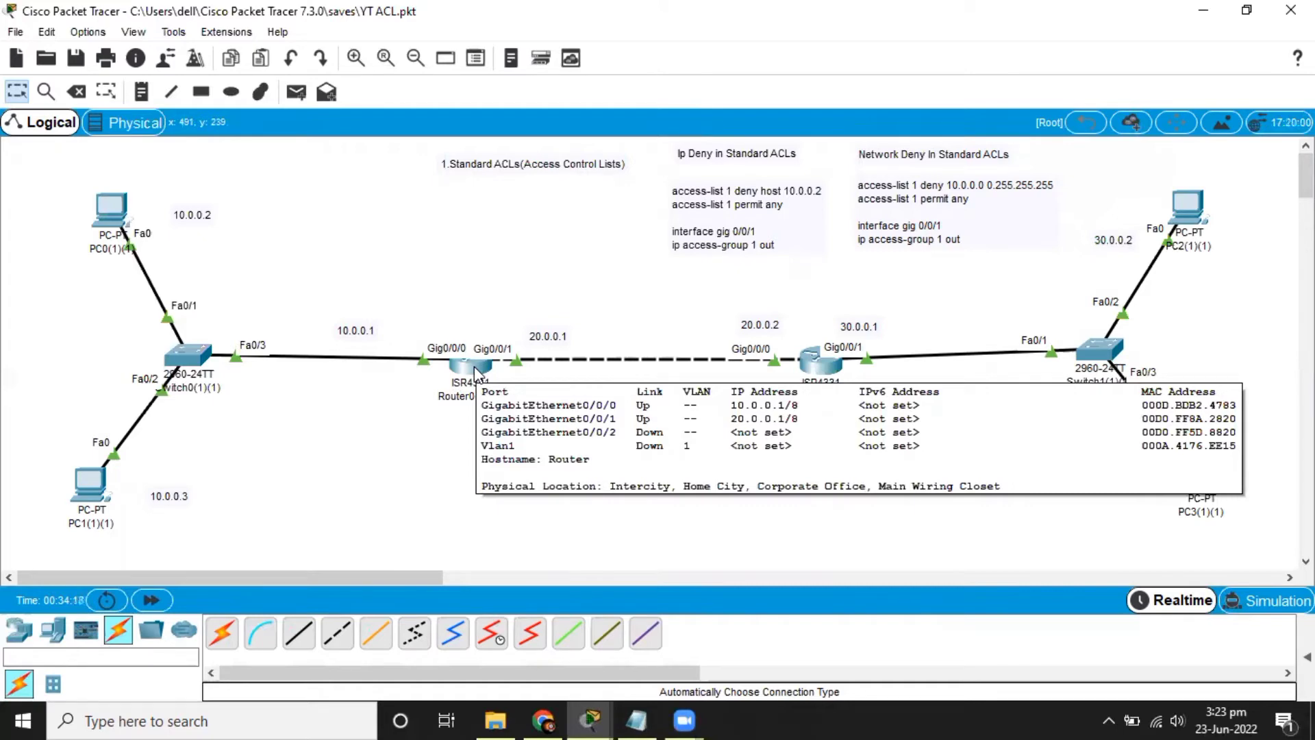
pyautogui.click(474, 367)
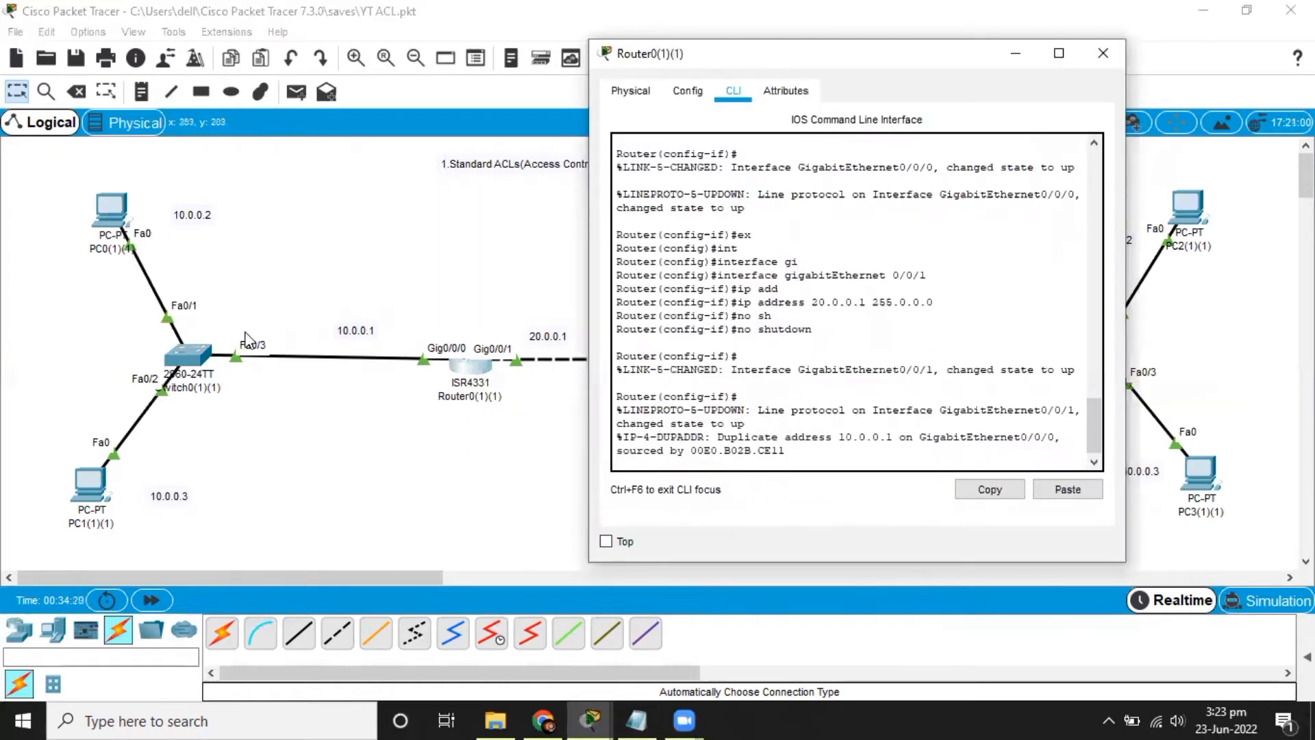
# - Ping 30.0.0.2 from PC0's command prompt to test connectivity to PC2 and dismiss the window
pyautogui.click(111, 212)
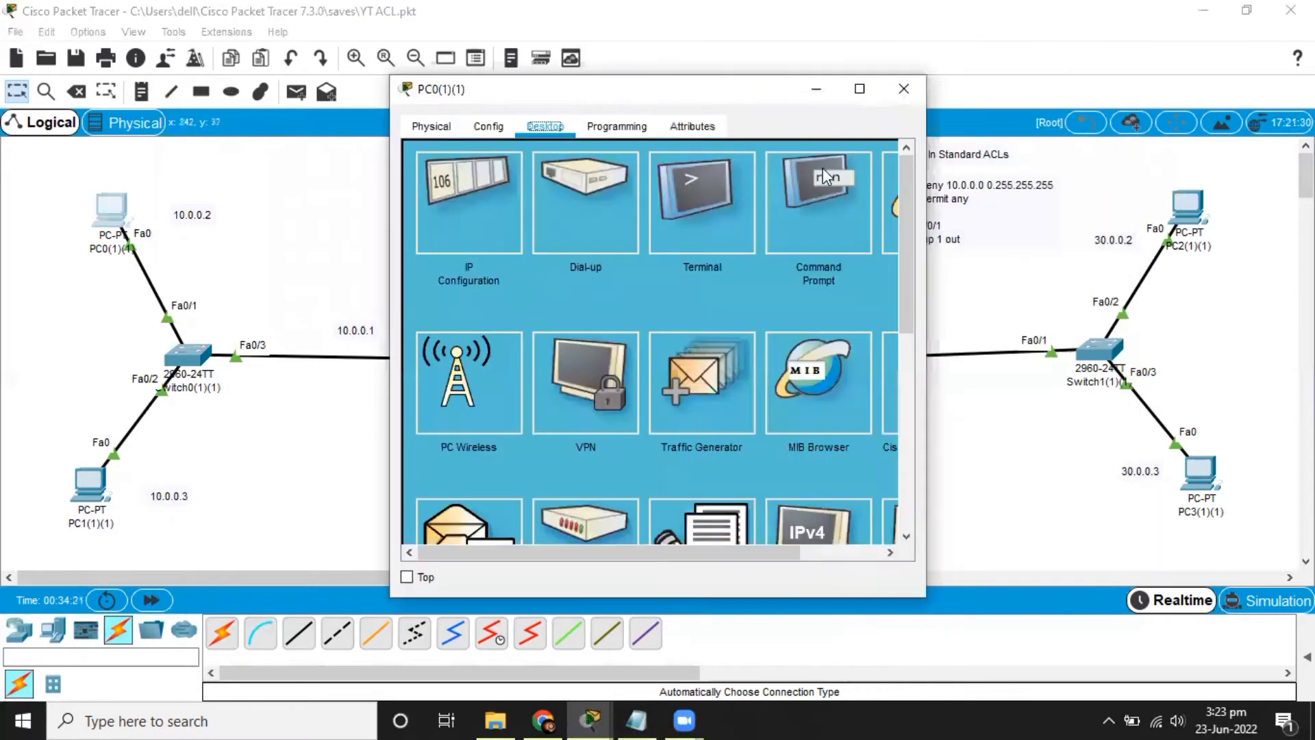
pyautogui.click(799, 199)
pyautogui.write('pingn')
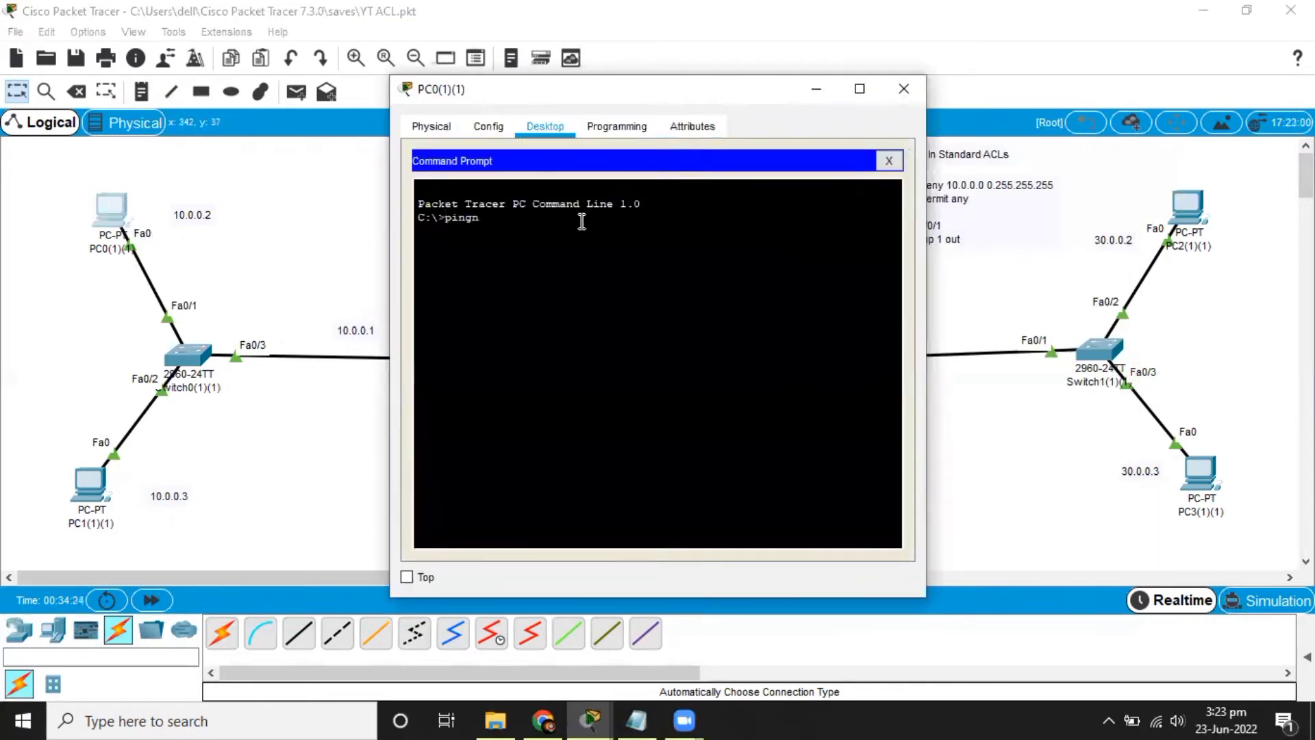
pyautogui.write(' 1')
pyautogui.press('BackSpace')
pyautogui.press('BackSpace')
pyautogui.press('BackSpace')
pyautogui.press('BackSpace')
pyautogui.press('Return')
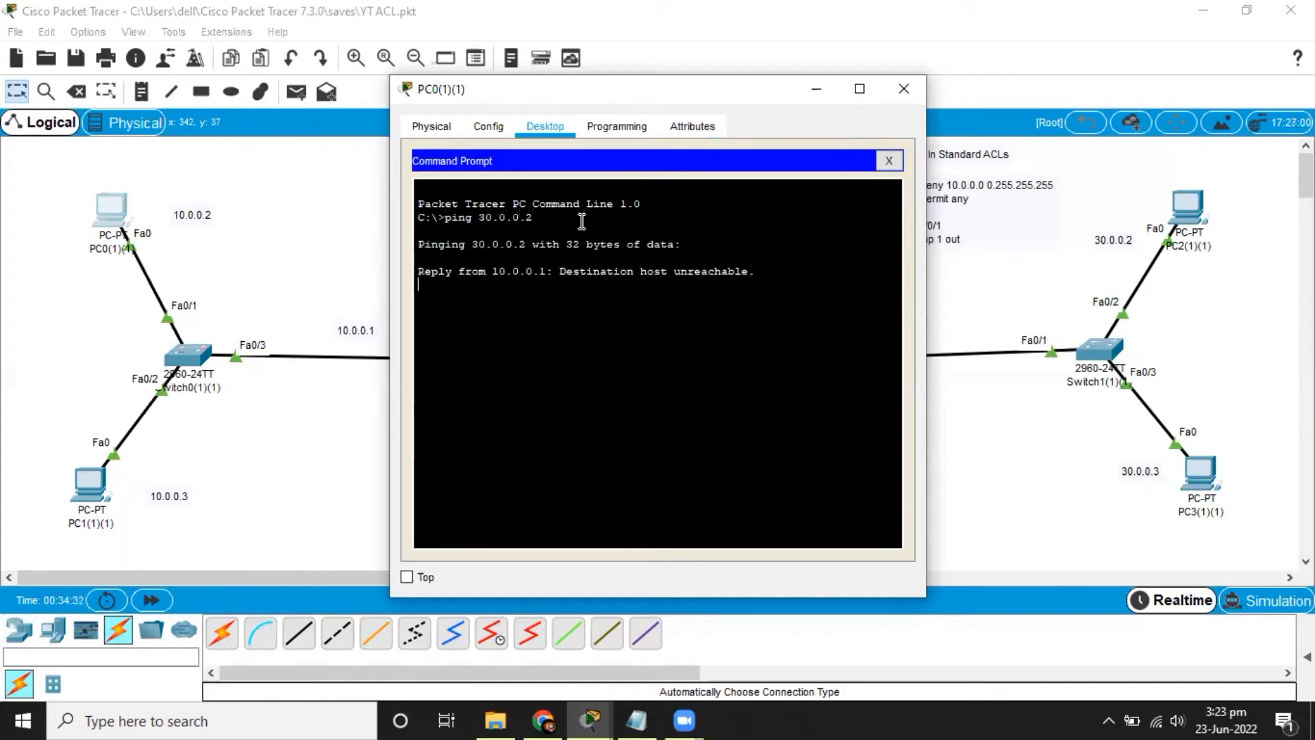
pyautogui.click(973, 306)
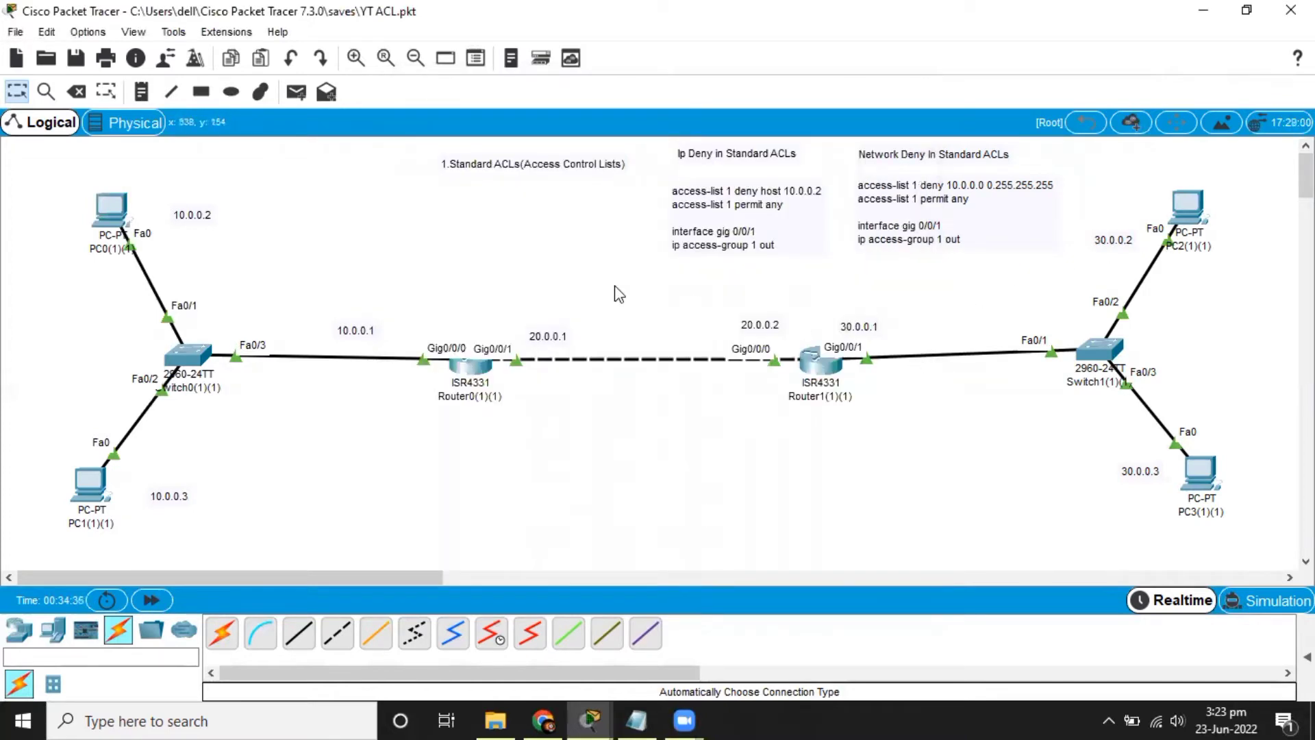
# - On Router0's command line, leave interface configuration and start OSPF routing process 1
pyautogui.click(465, 363)
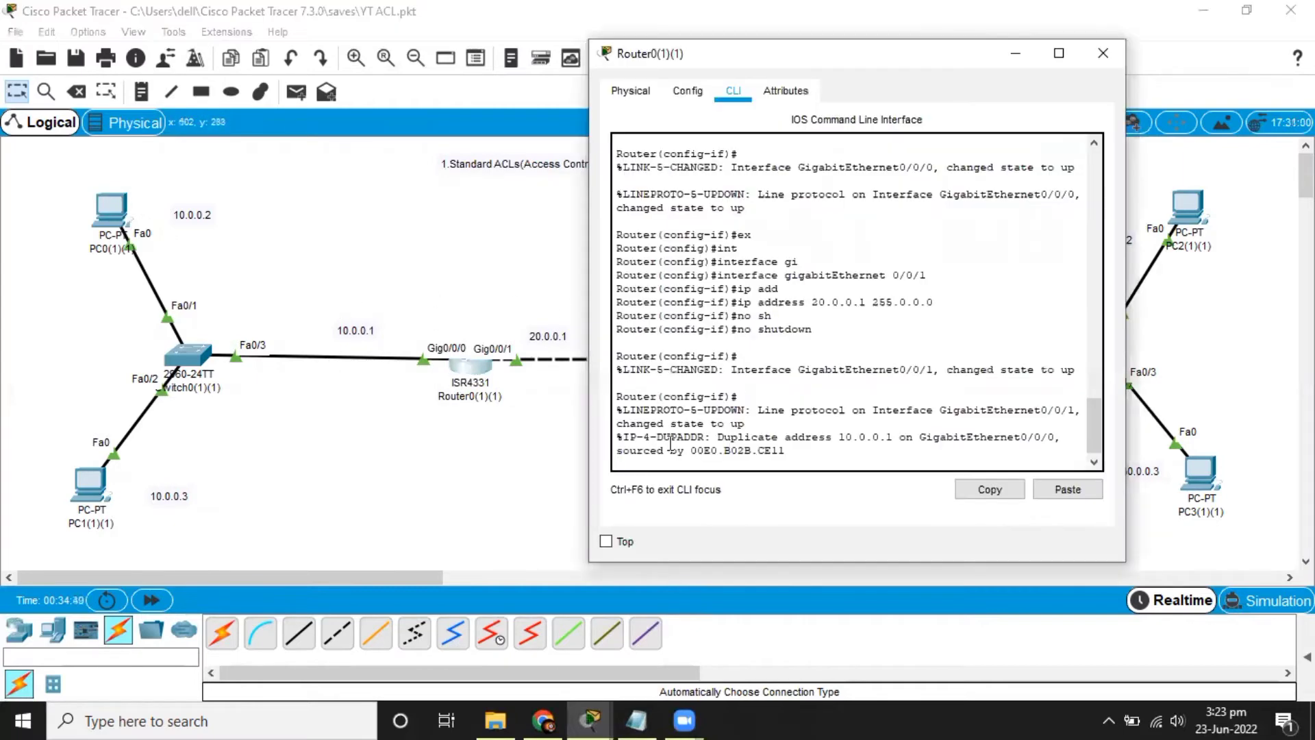
pyautogui.press('Return')
pyautogui.write('ex')
pyautogui.press('Return')
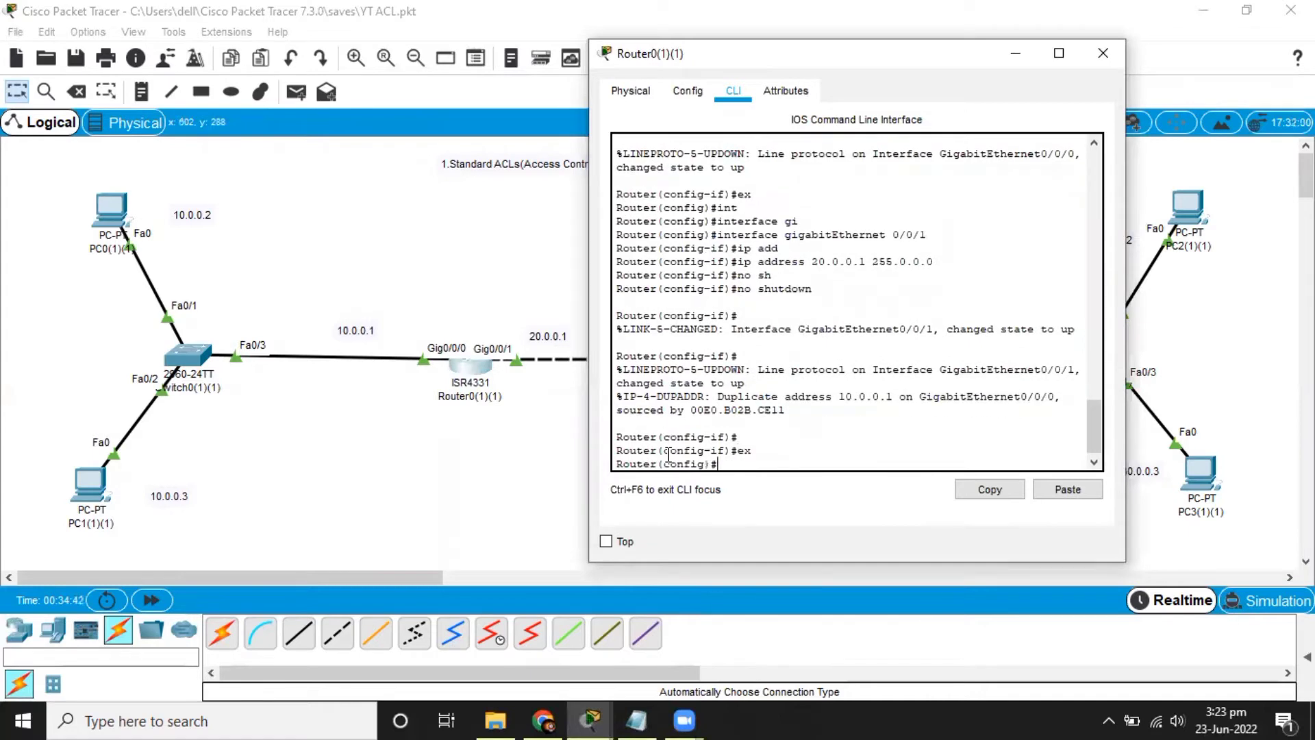
pyautogui.write('rou')
pyautogui.press('Tab')
pyautogui.write('os')
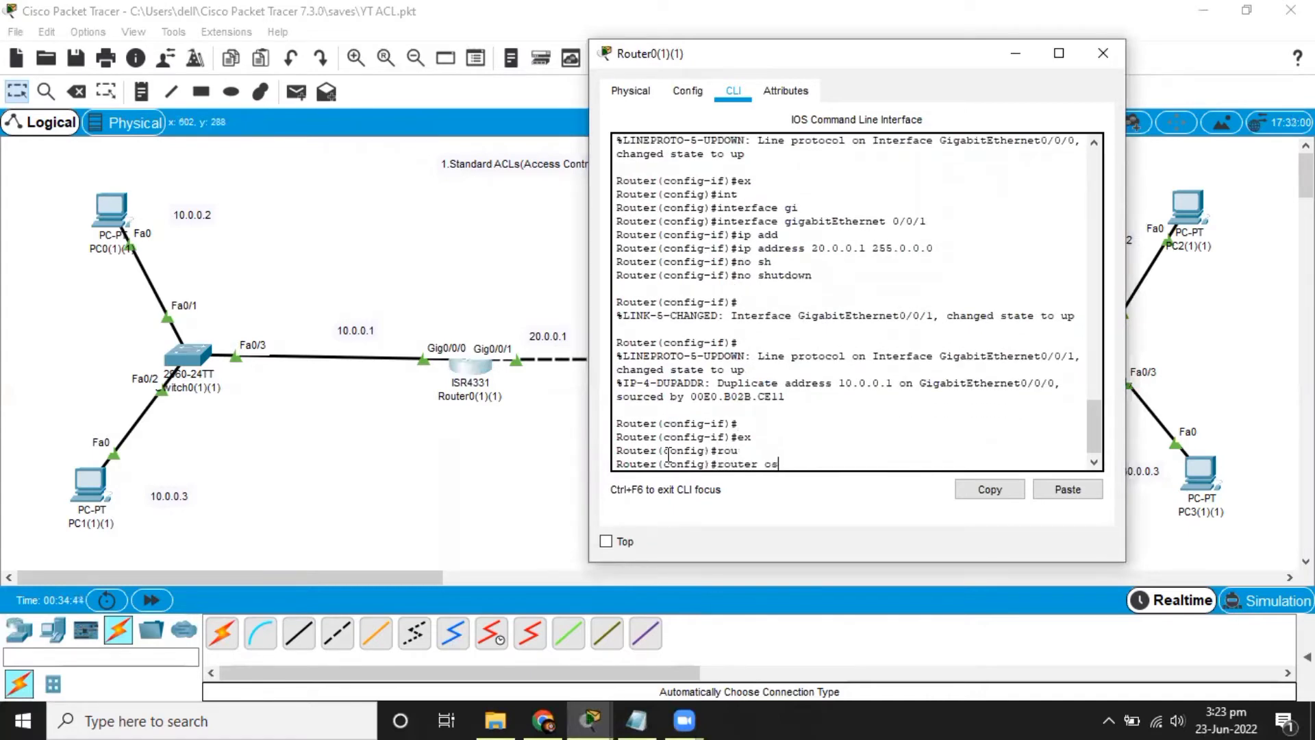
pyautogui.press('Tab')
pyautogui.write('1')
pyautogui.press('Return')
# - Add the OSPF network statement 0.0.0.0 255.255.255.255 in area 0 on Router0 and dismiss its window
pyautogui.write('ne')
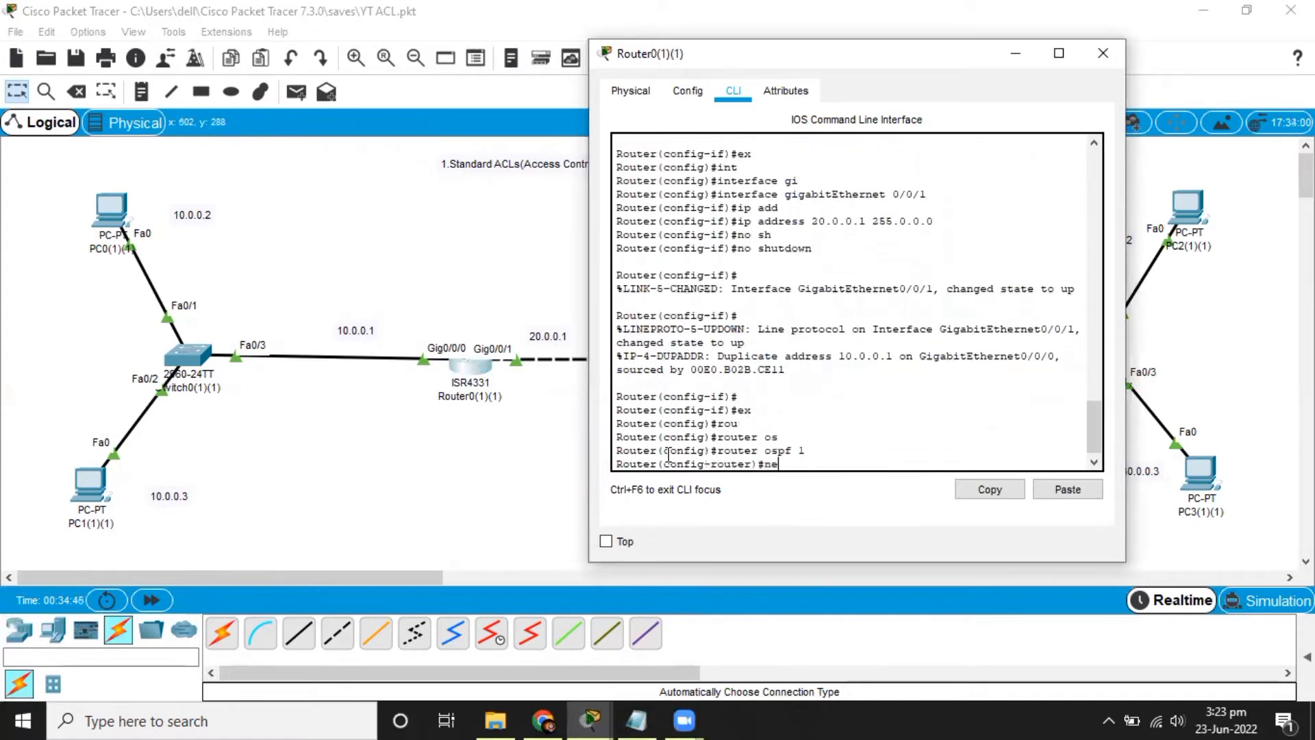
pyautogui.write('t')
pyautogui.press('Tab')
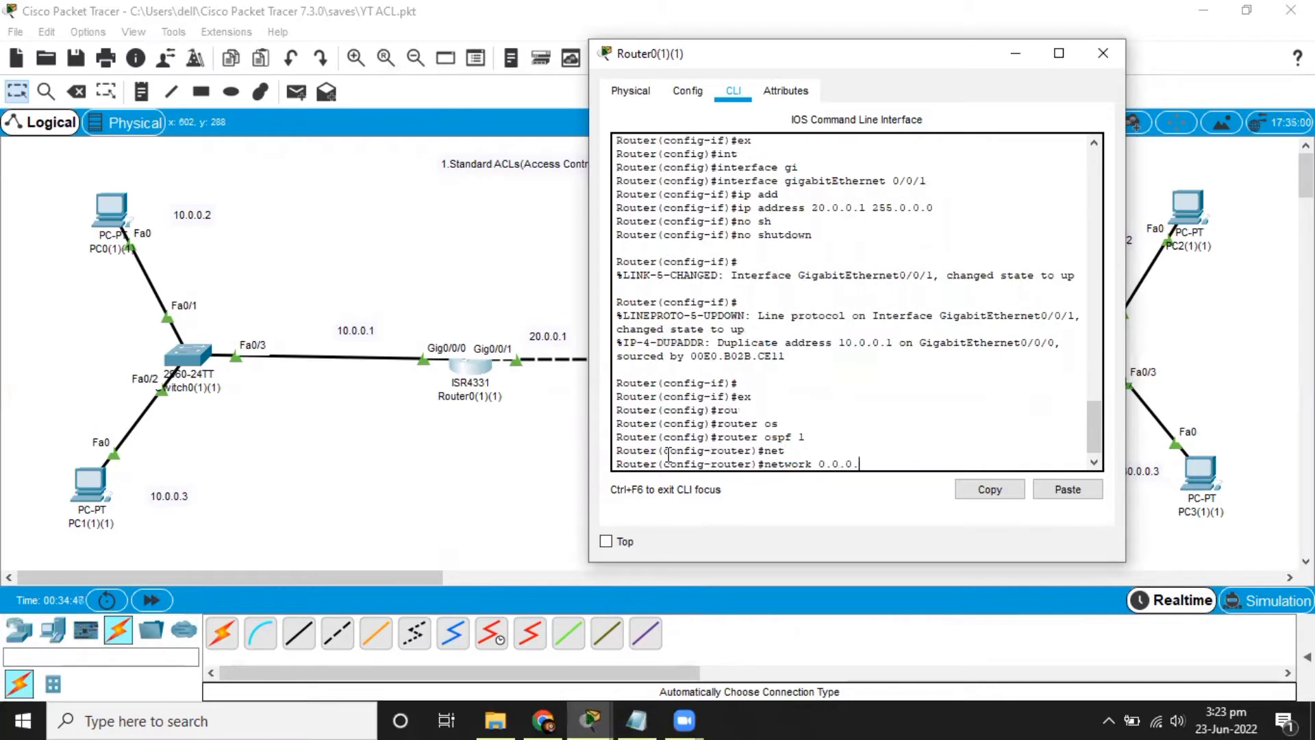
pyautogui.write('0.0.0.0 255.255.255.255 ar')
pyautogui.press('Tab')
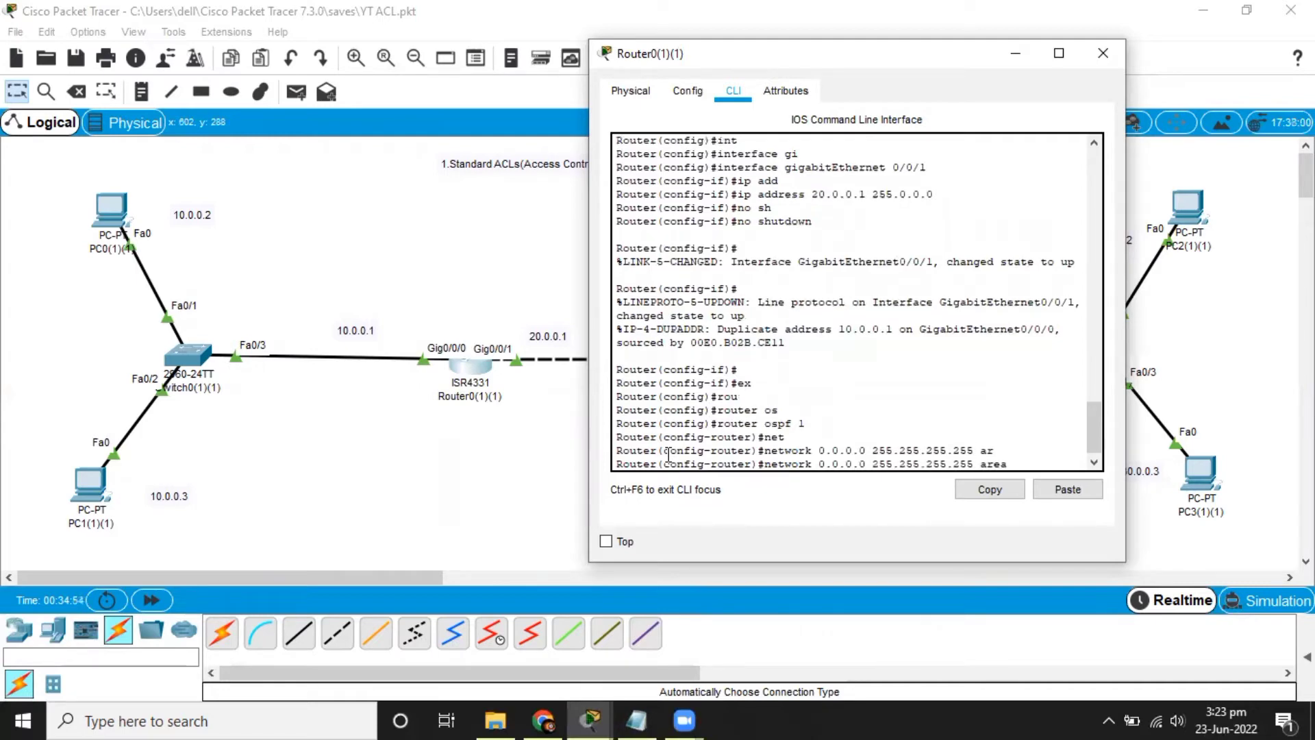
pyautogui.write('0')
pyautogui.press('Return')
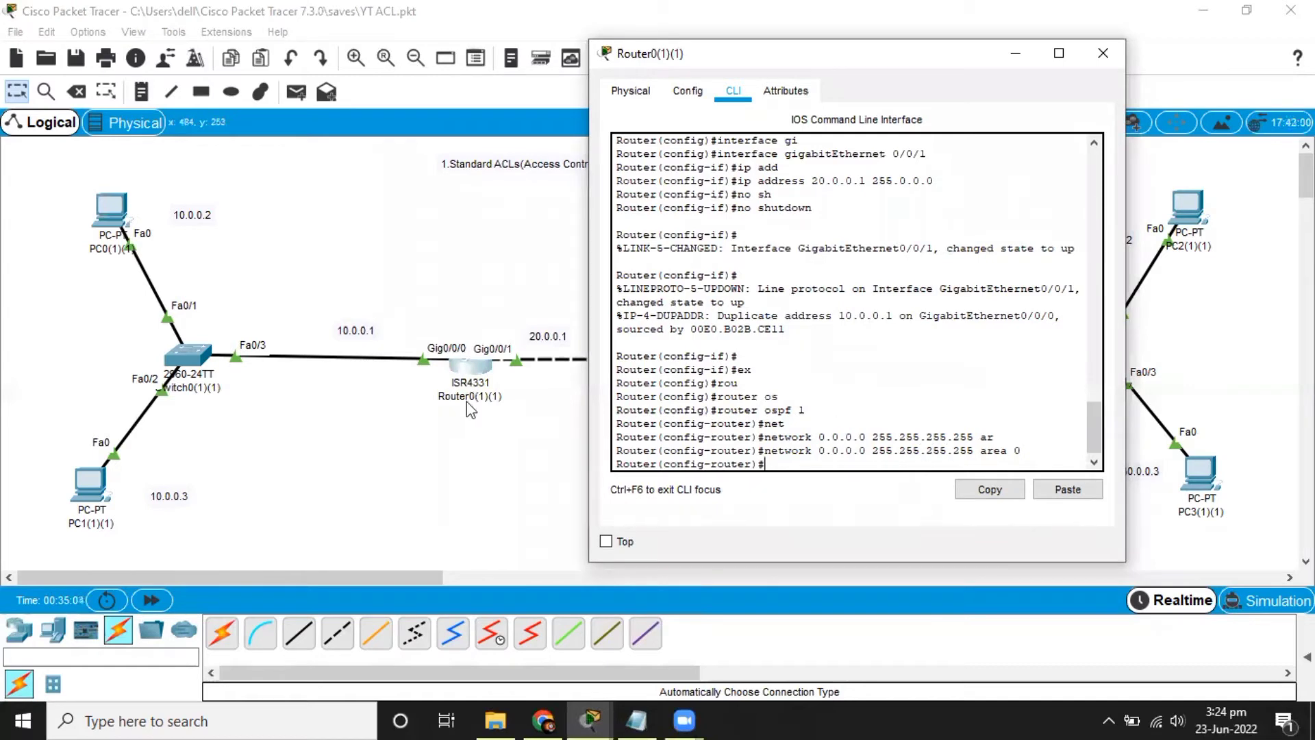
pyautogui.click(479, 418)
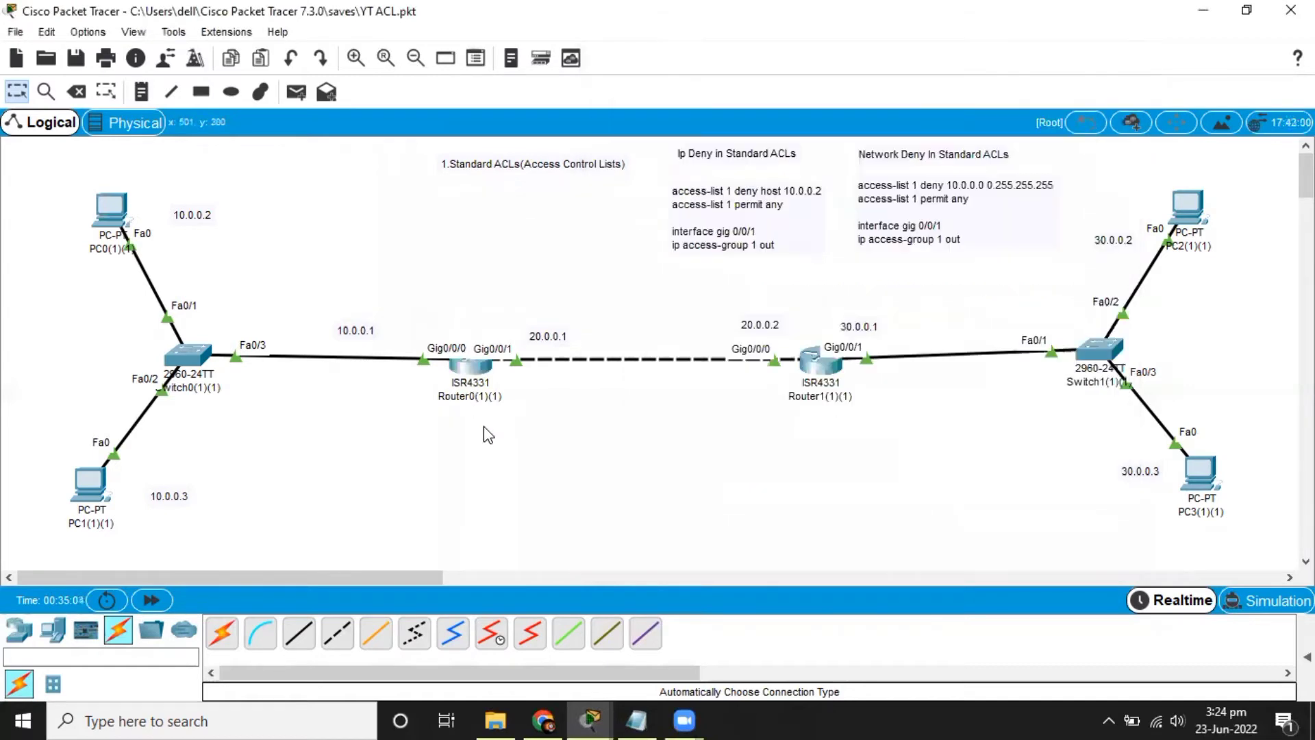
# - On Router1's command line, leave interface configuration and start OSPF routing process 1
pyautogui.click(834, 365)
pyautogui.write('ex')
pyautogui.press('Return')
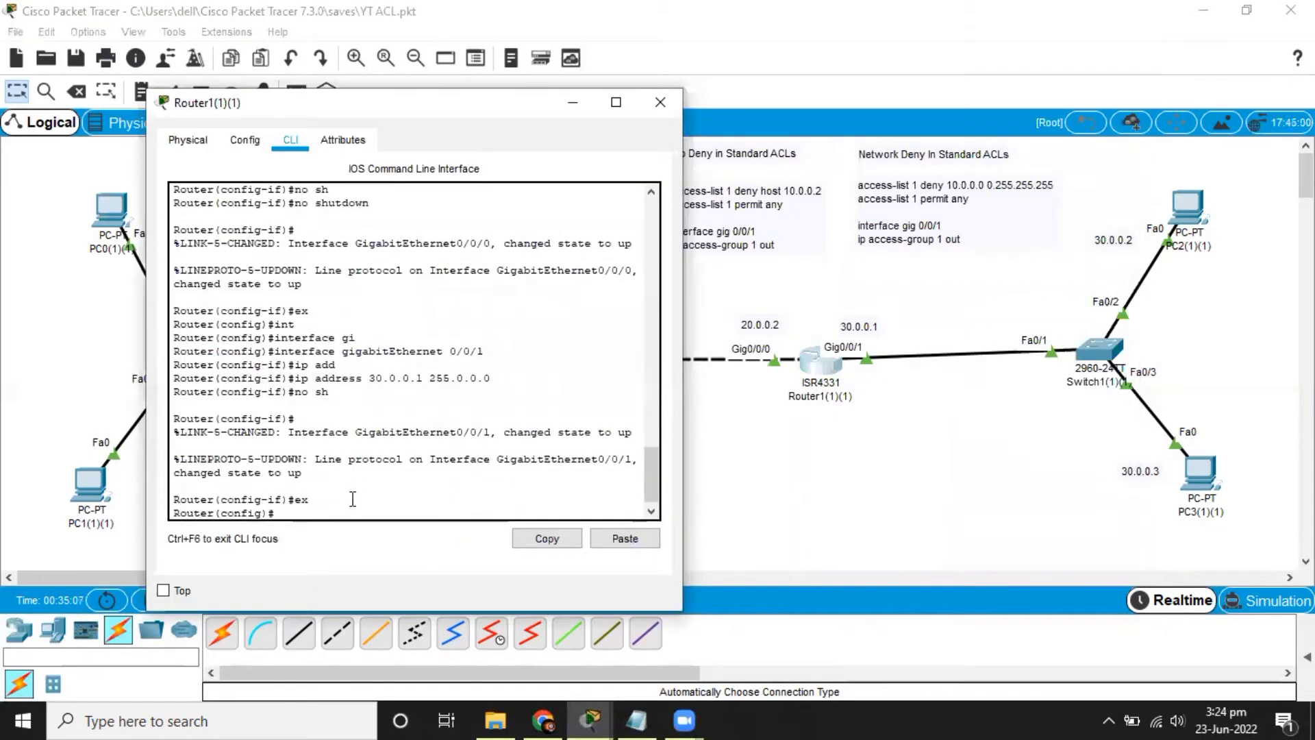
pyautogui.write('rou')
pyautogui.press('Tab')
pyautogui.write('os')
pyautogui.press('Tab')
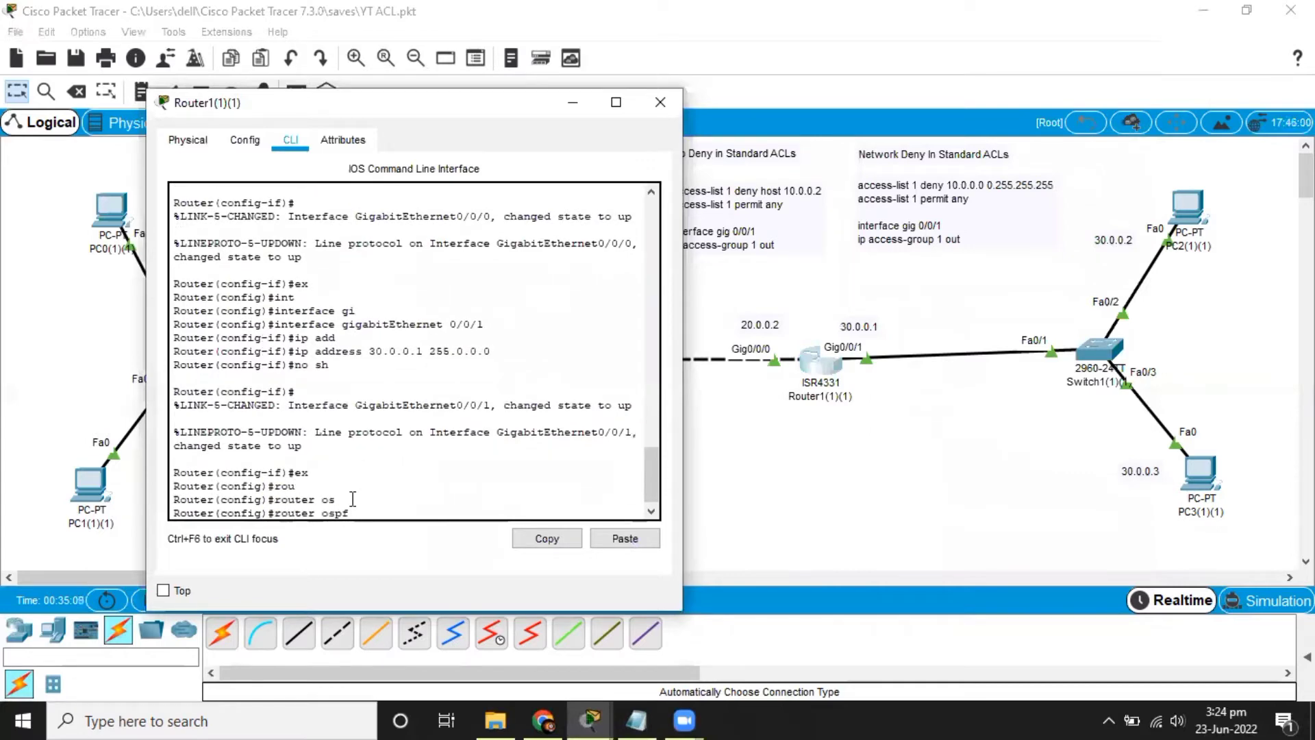
pyautogui.write('1')
pyautogui.press('Return')
# - Add the OSPF network statement 0.0.0.0 255.255.255.255 in area 0 on Router1 and dismiss its window
pyautogui.write('net')
pyautogui.press('Tab')
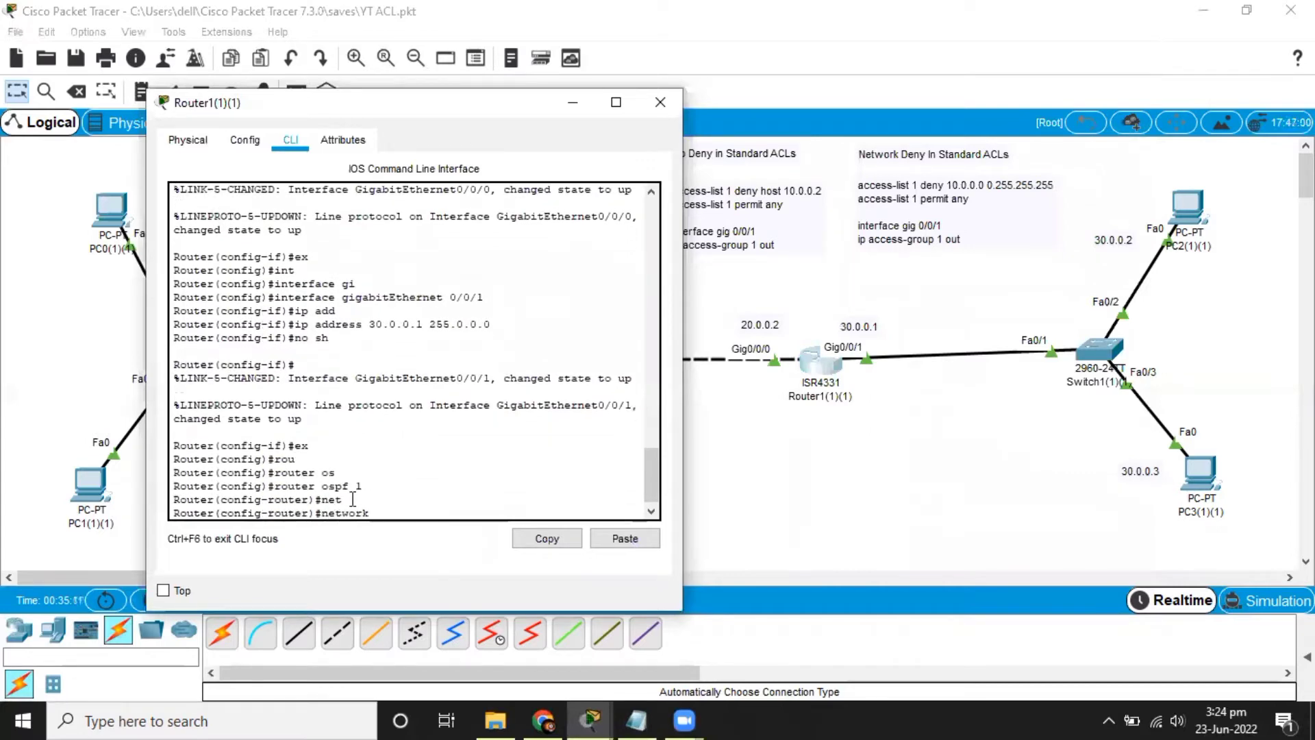
pyautogui.write('0.0.0.0 255.255.255.')
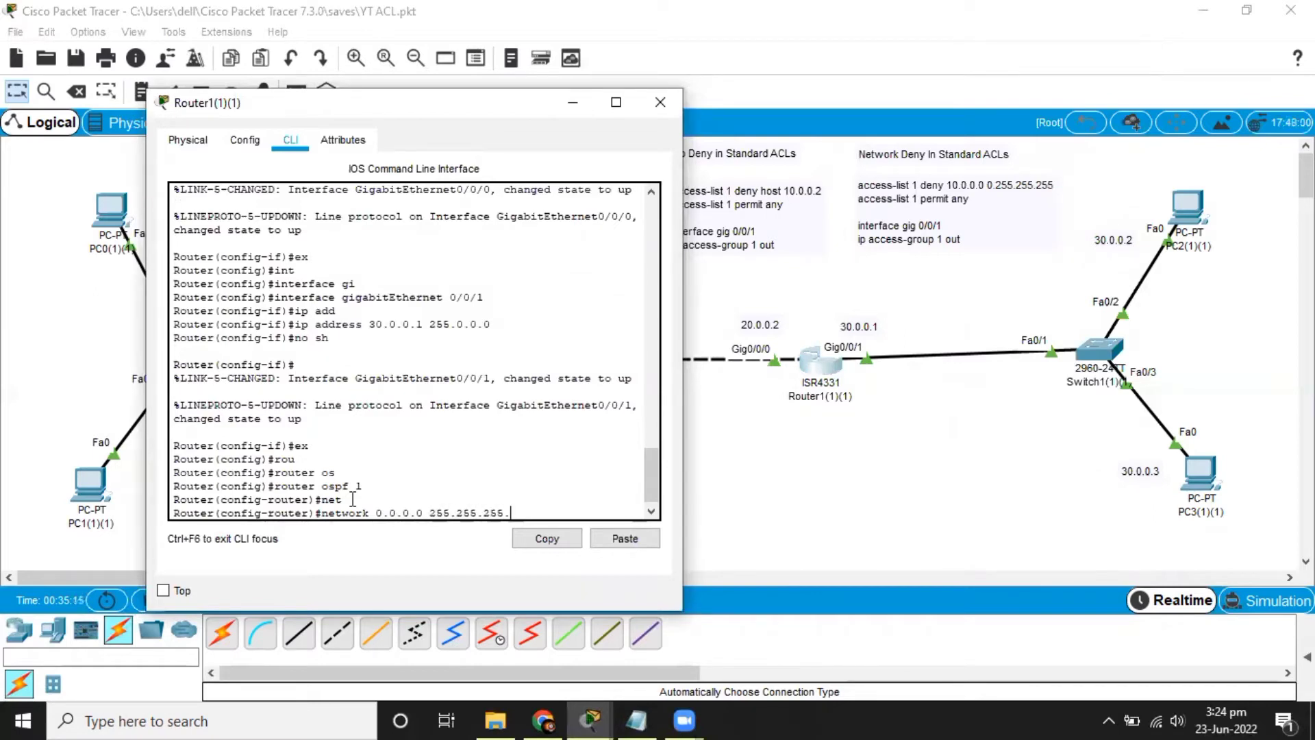
pyautogui.write('255.')
pyautogui.write(' are')
pyautogui.press('Tab')
pyautogui.write('0')
pyautogui.press('Return')
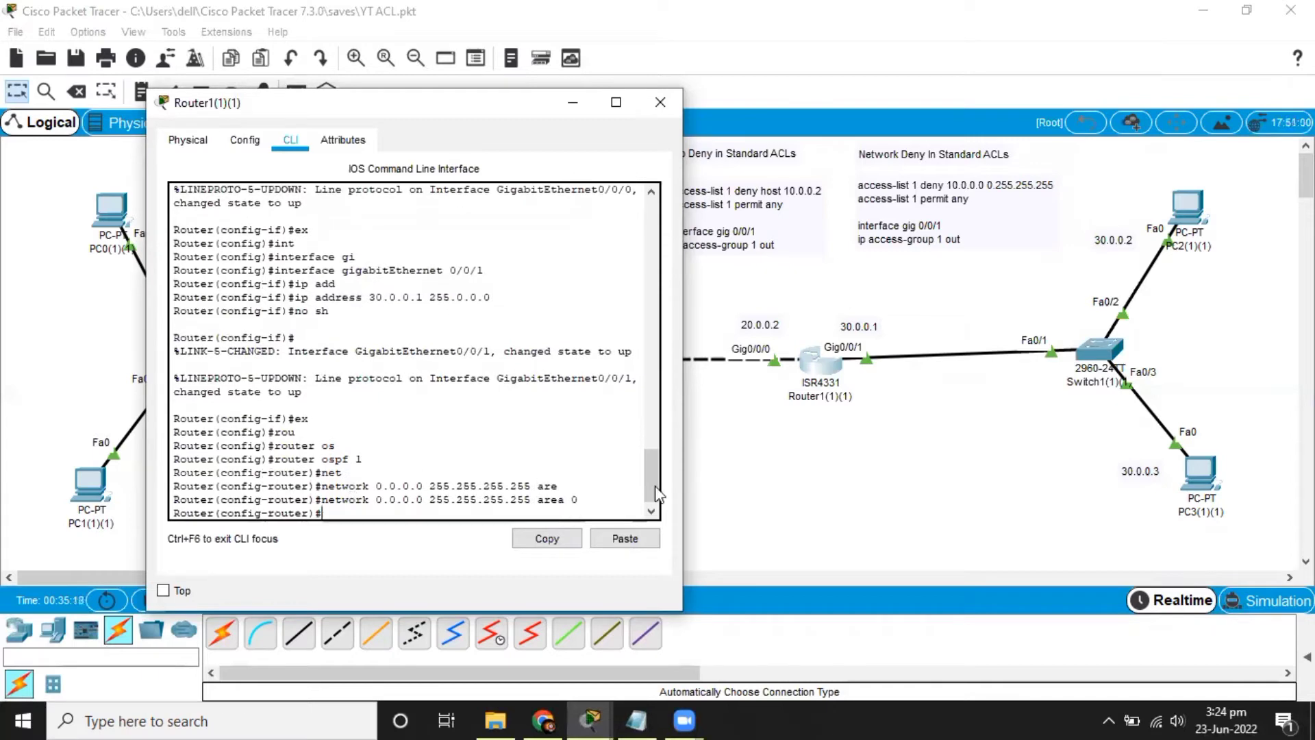
pyautogui.click(856, 543)
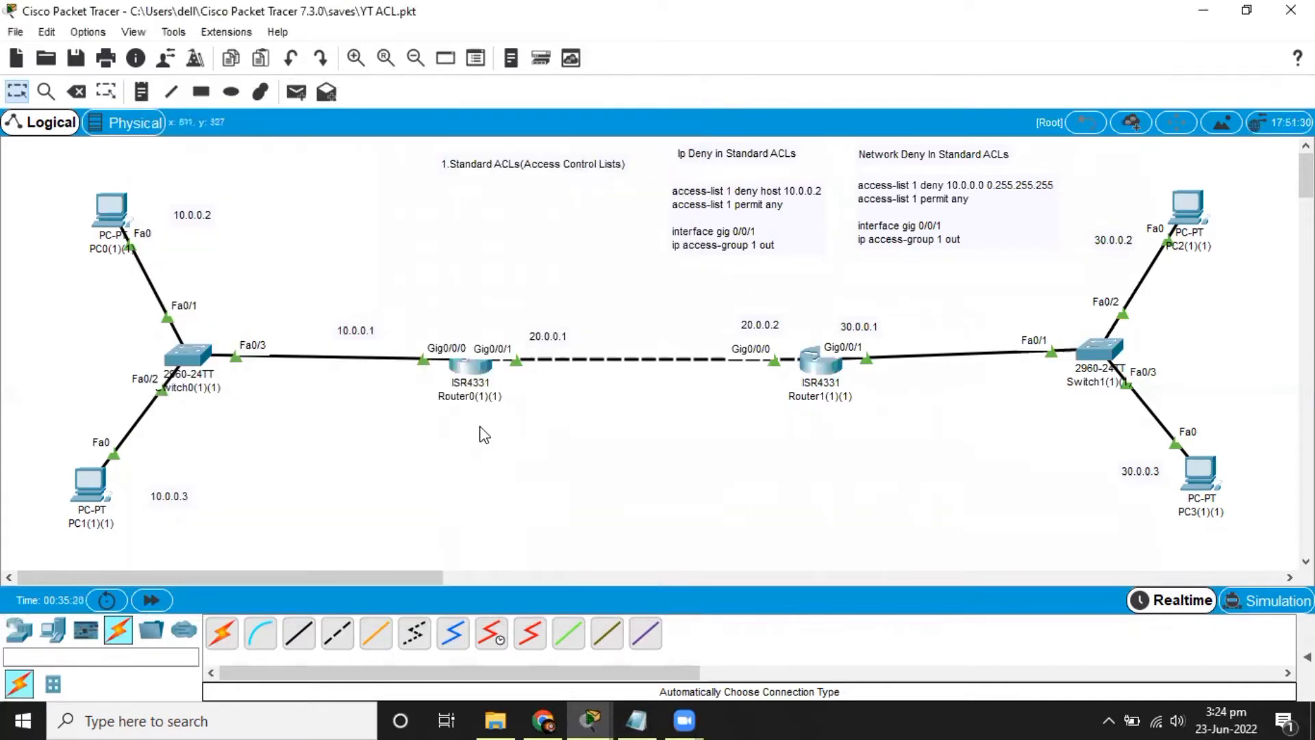
# - Review the ACL notes in Notepad, and check the OSPF messages on the command lines of Router0 and Router1
pyautogui.click(484, 367)
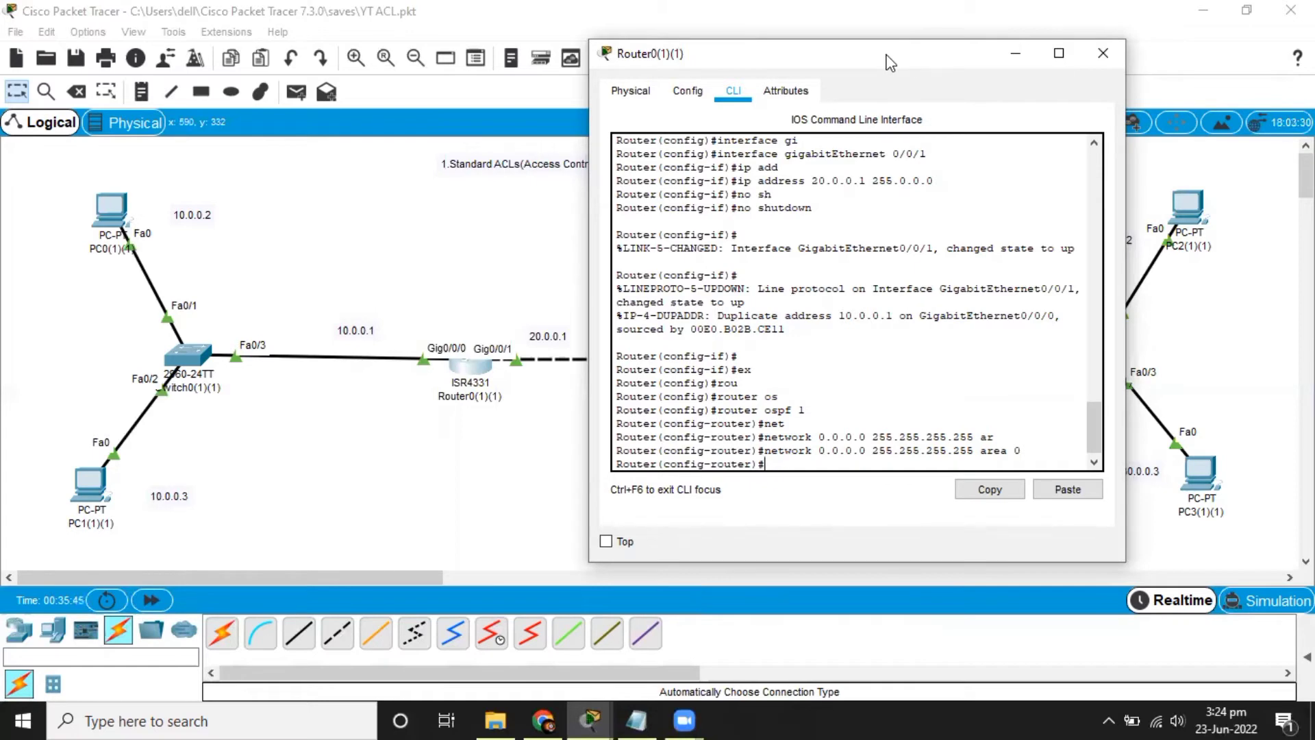
pyautogui.moveTo(890, 63); pyautogui.dragTo(414, 76)
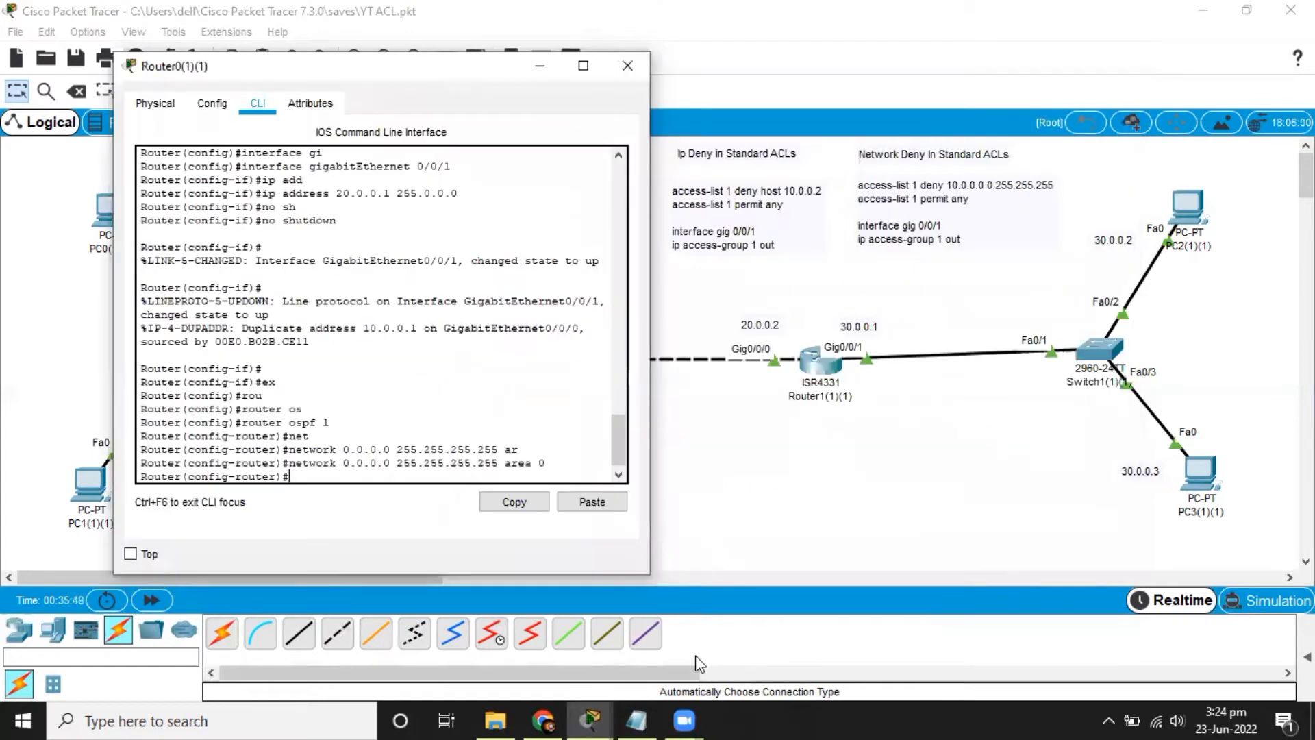
pyautogui.click(623, 712)
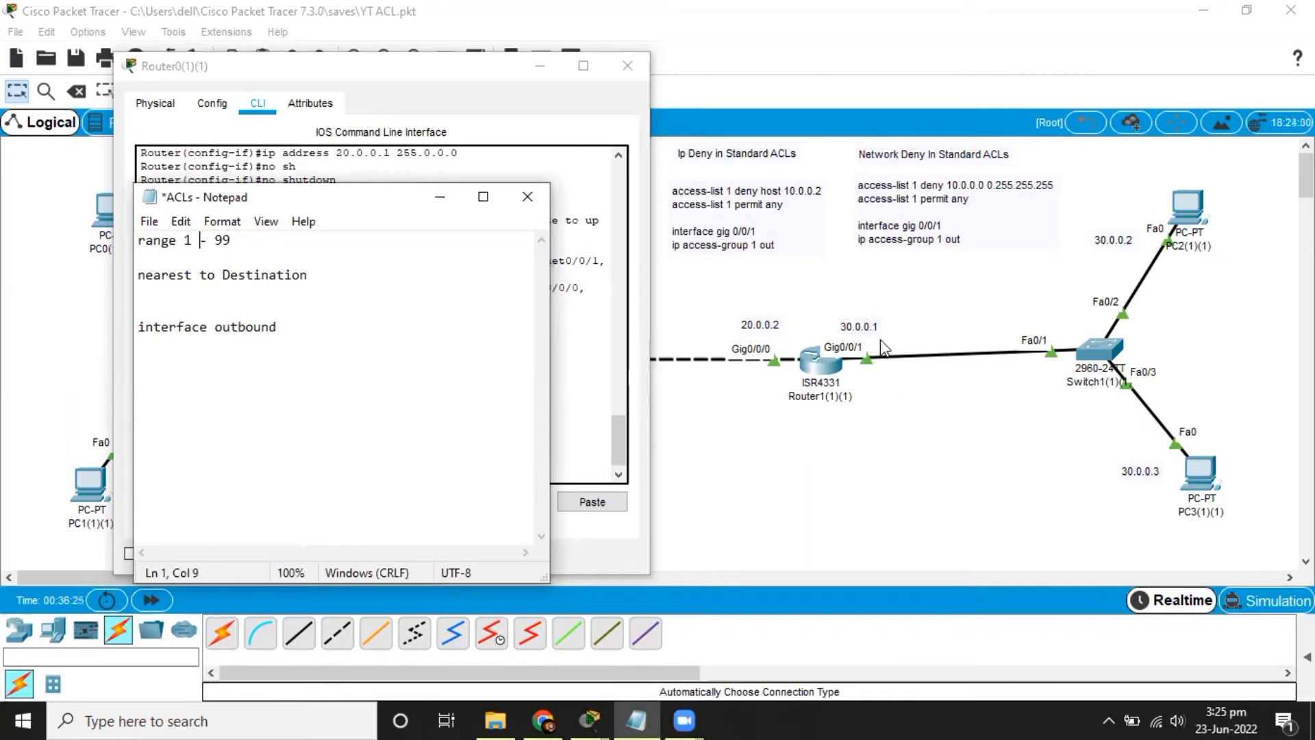
pyautogui.click(437, 203)
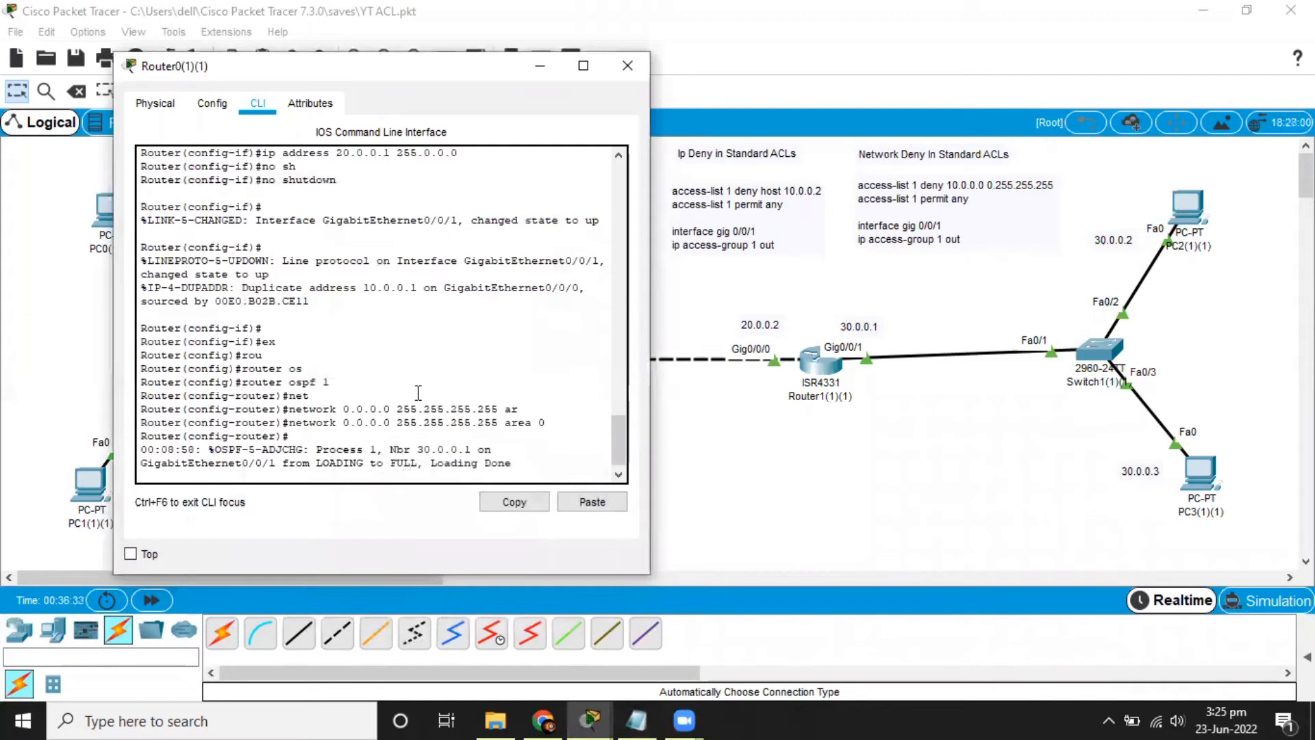
pyautogui.click(826, 365)
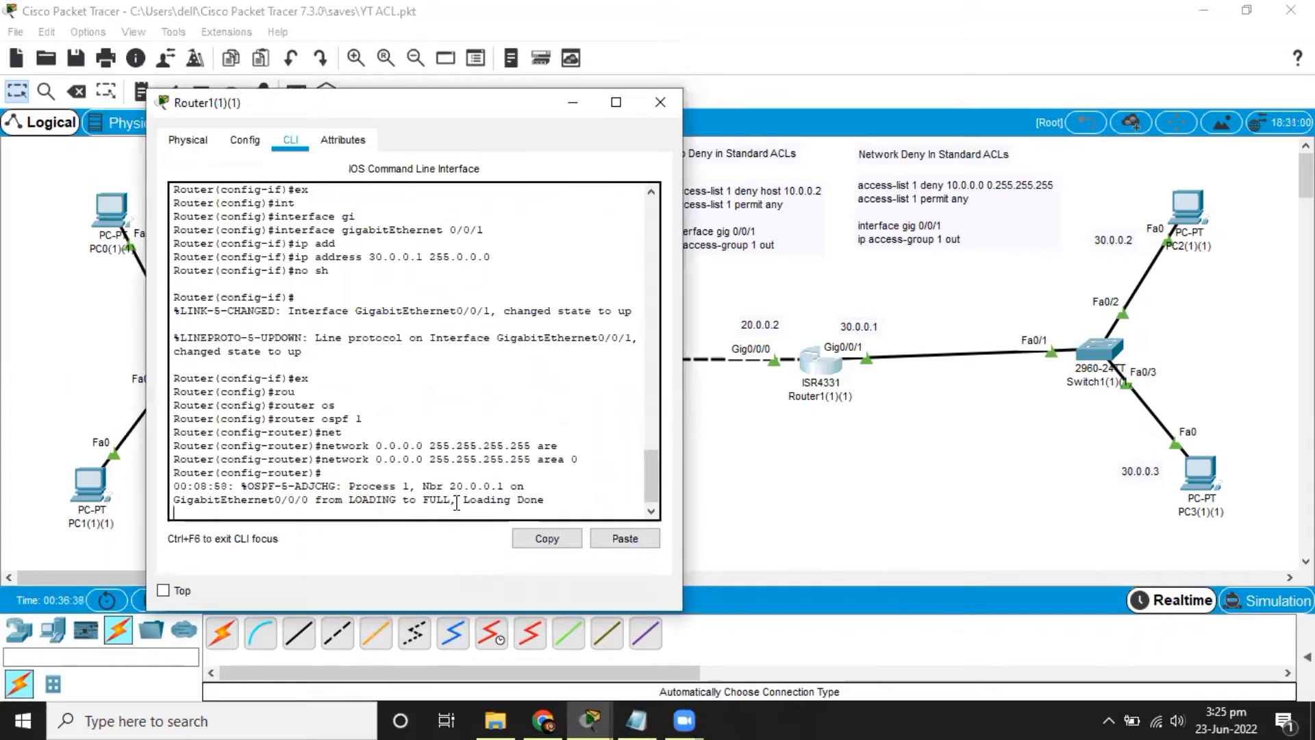
pyautogui.click(572, 102)
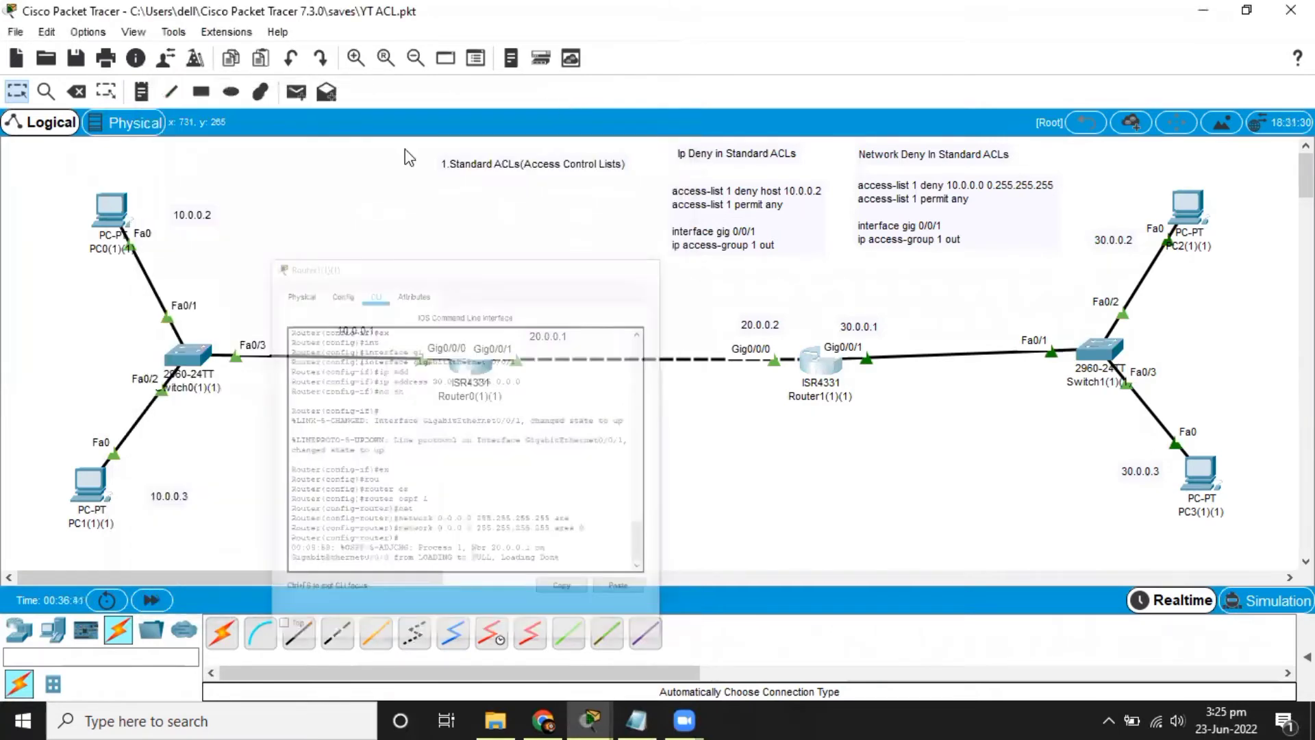
# - Repeat the ping to 30.0.0.2 from PC0's command prompt to test routing between the networks, and dismiss the window
pyautogui.click(126, 209)
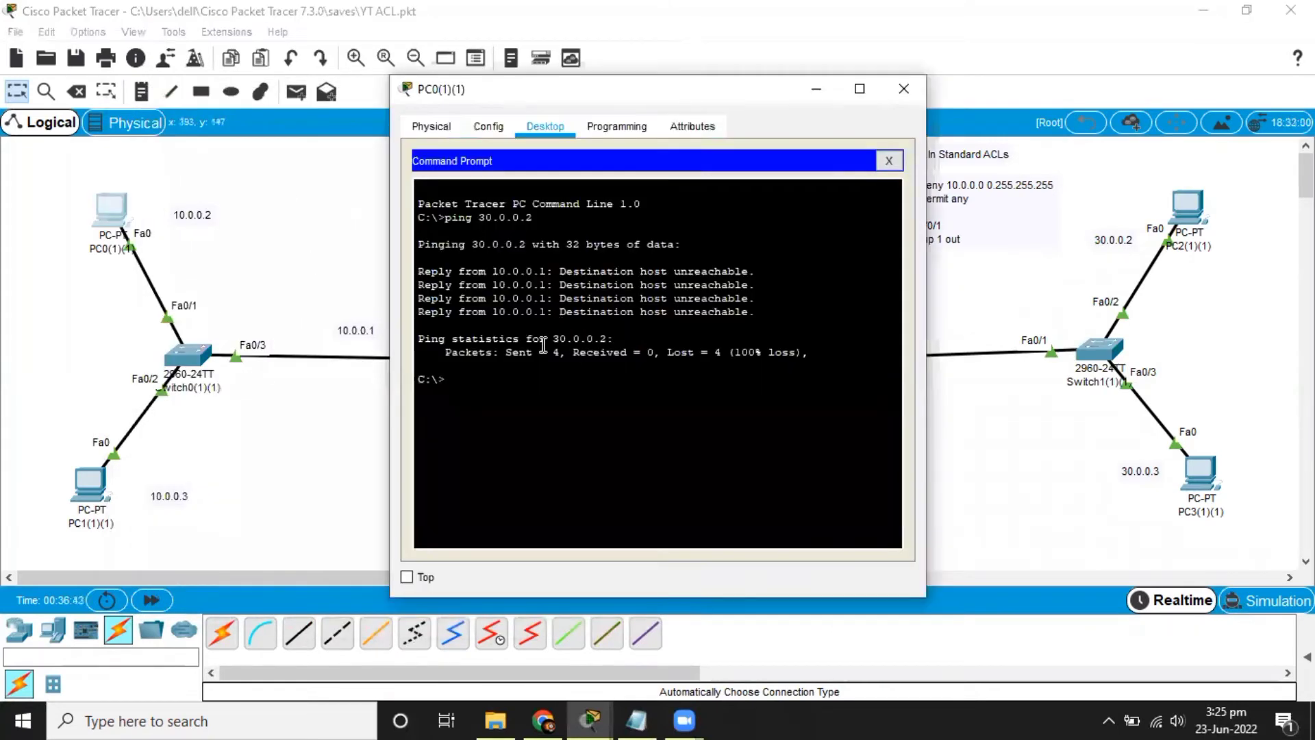
pyautogui.press('Up')
pyautogui.press('Return')
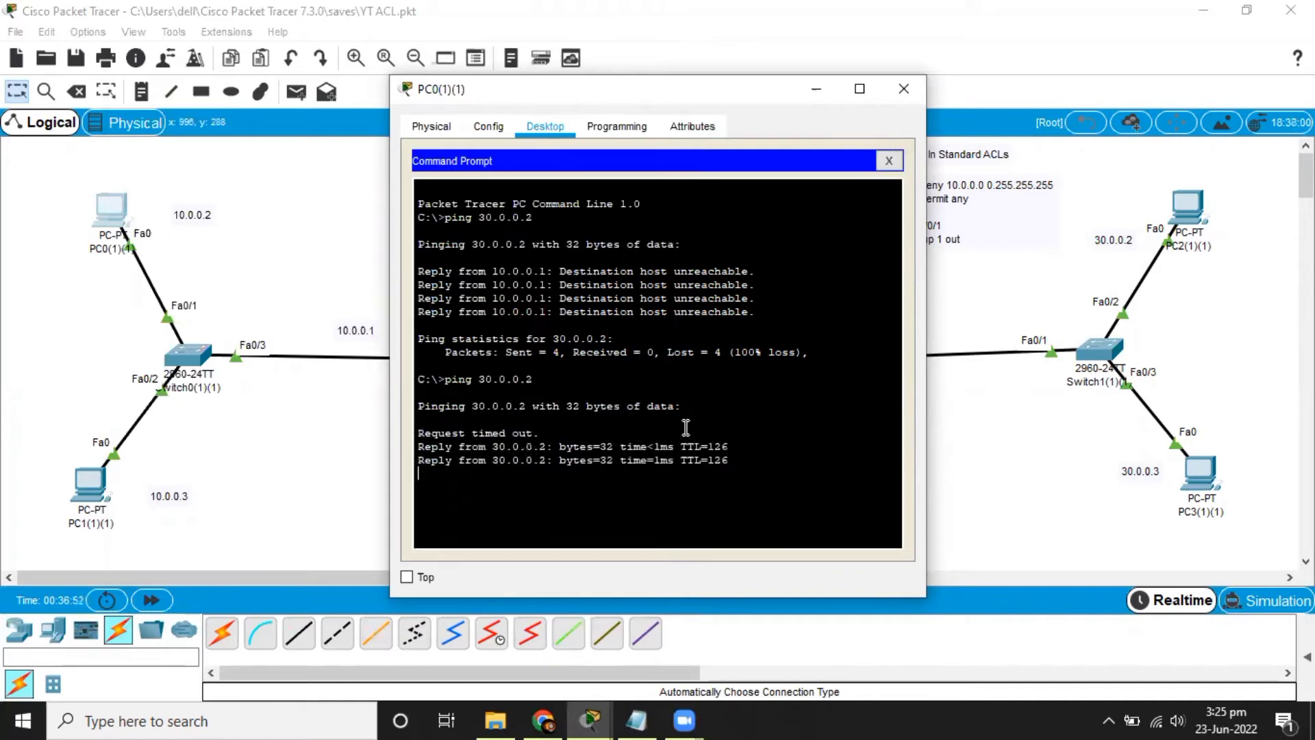
pyautogui.click(998, 484)
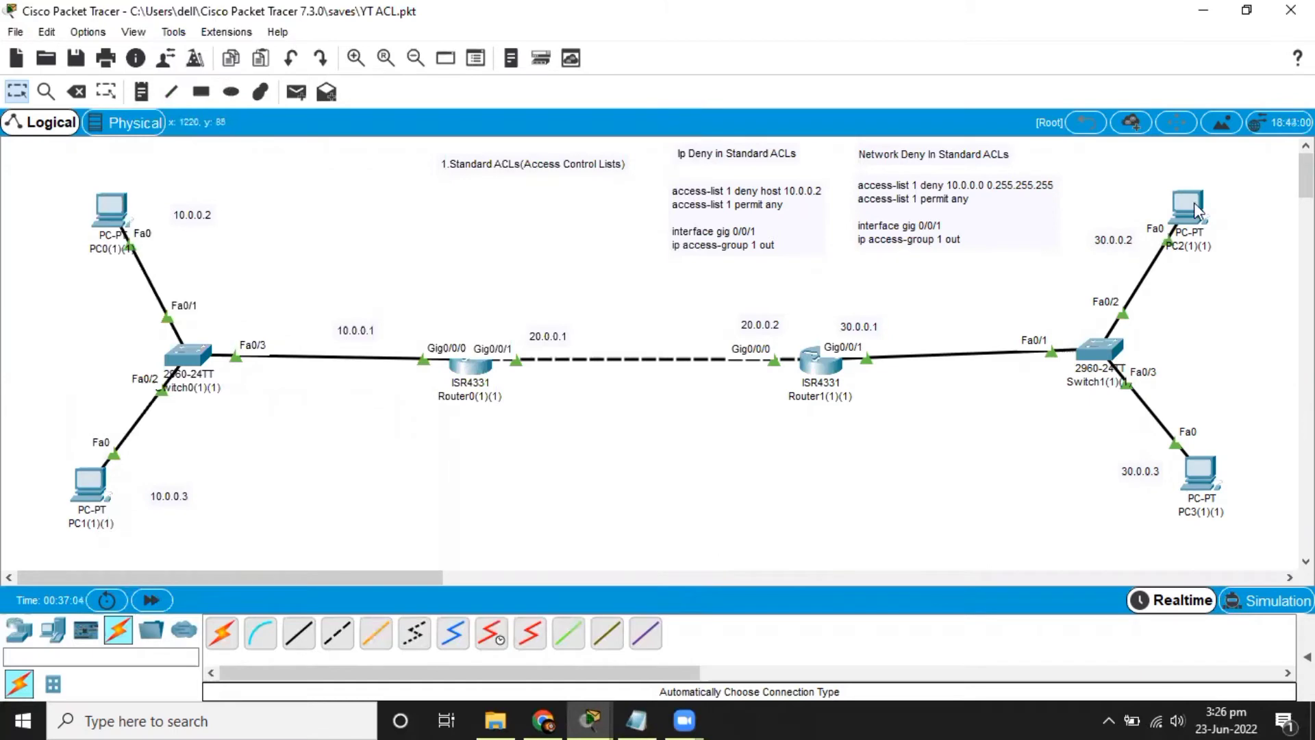
# - Return Router1's command line from OSPF router configuration to global configuration mode
pyautogui.click(817, 366)
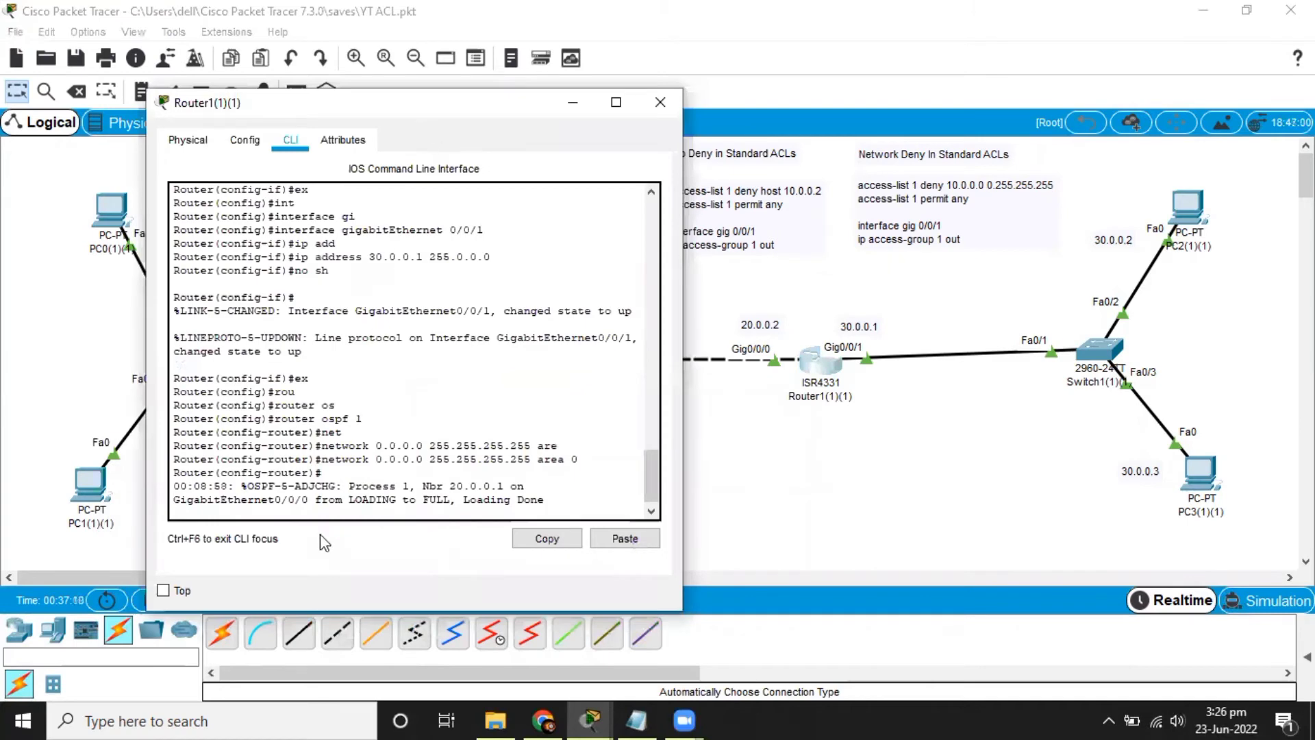
pyautogui.press('Return')
pyautogui.press('Return')
pyautogui.write('ex')
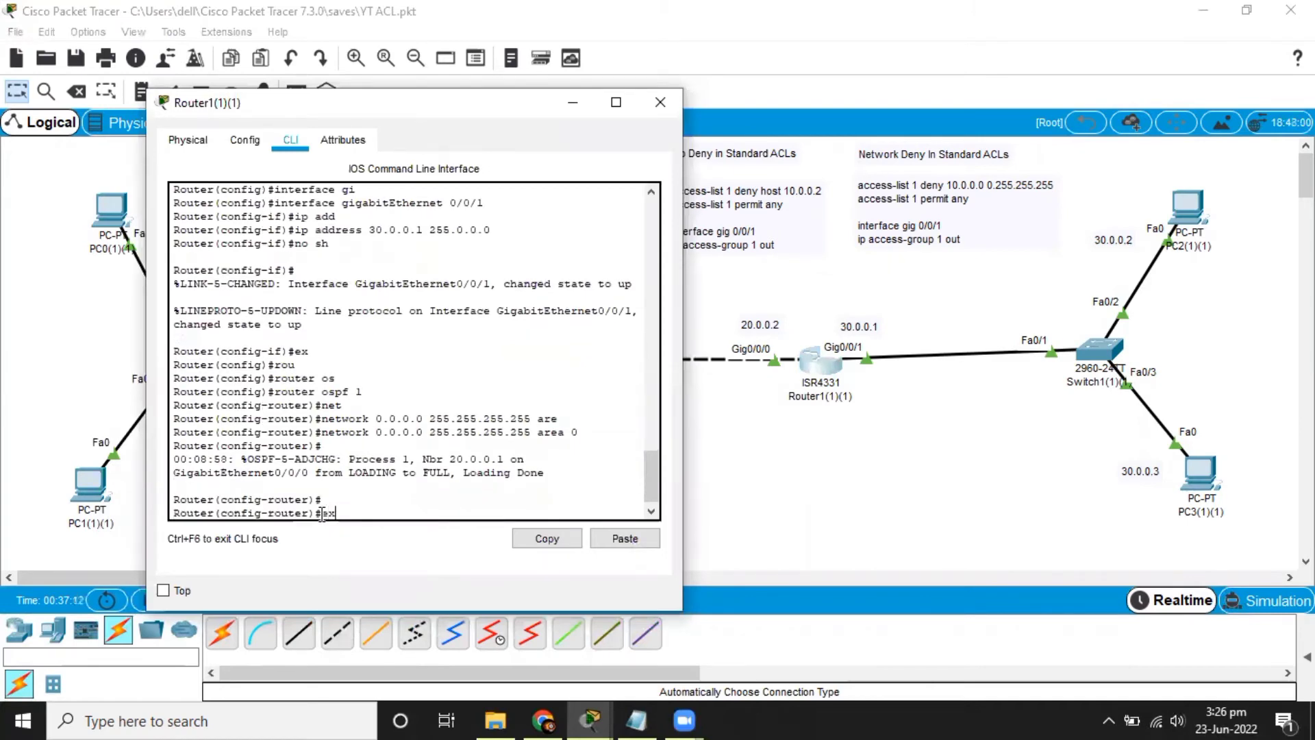
pyautogui.press('Return')
pyautogui.press('Return')
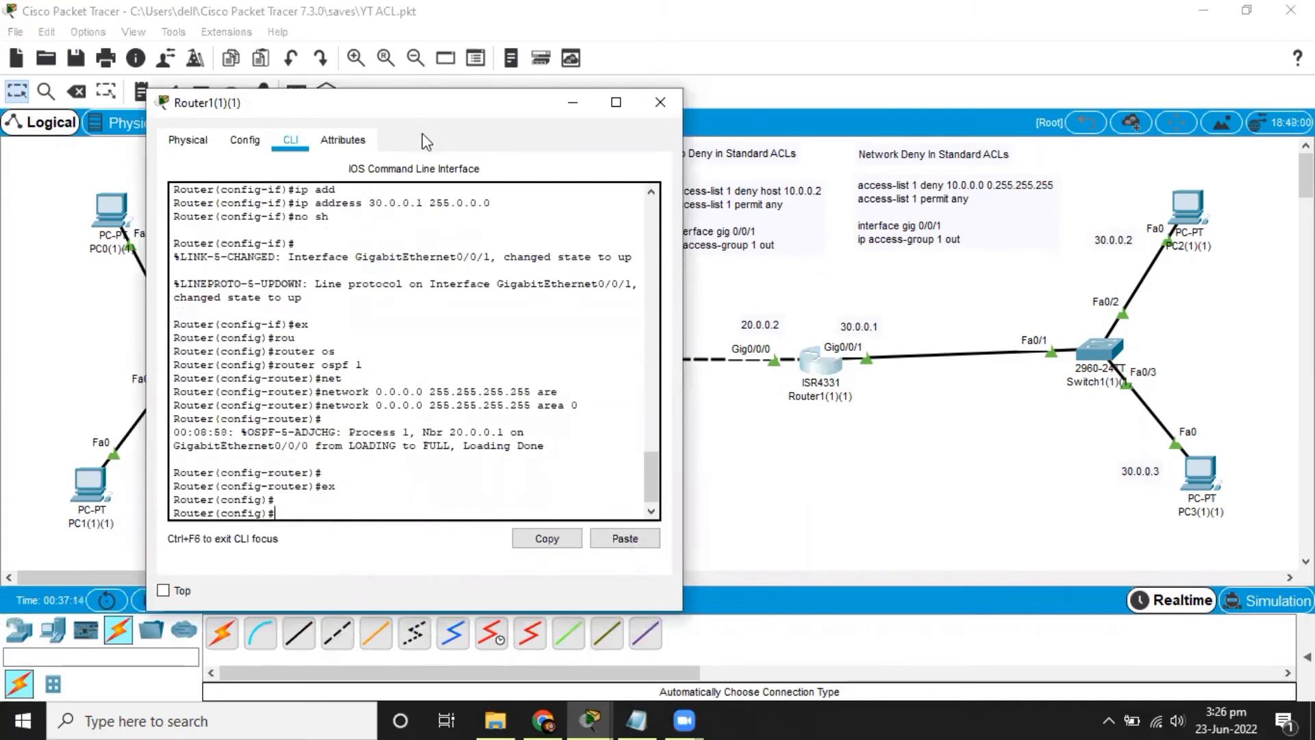
# - Begin an access-list command on Router1, listing the available number ranges and the options for list 1
pyautogui.moveTo(445, 111); pyautogui.dragTo(381, 110)
pyautogui.write('acc')
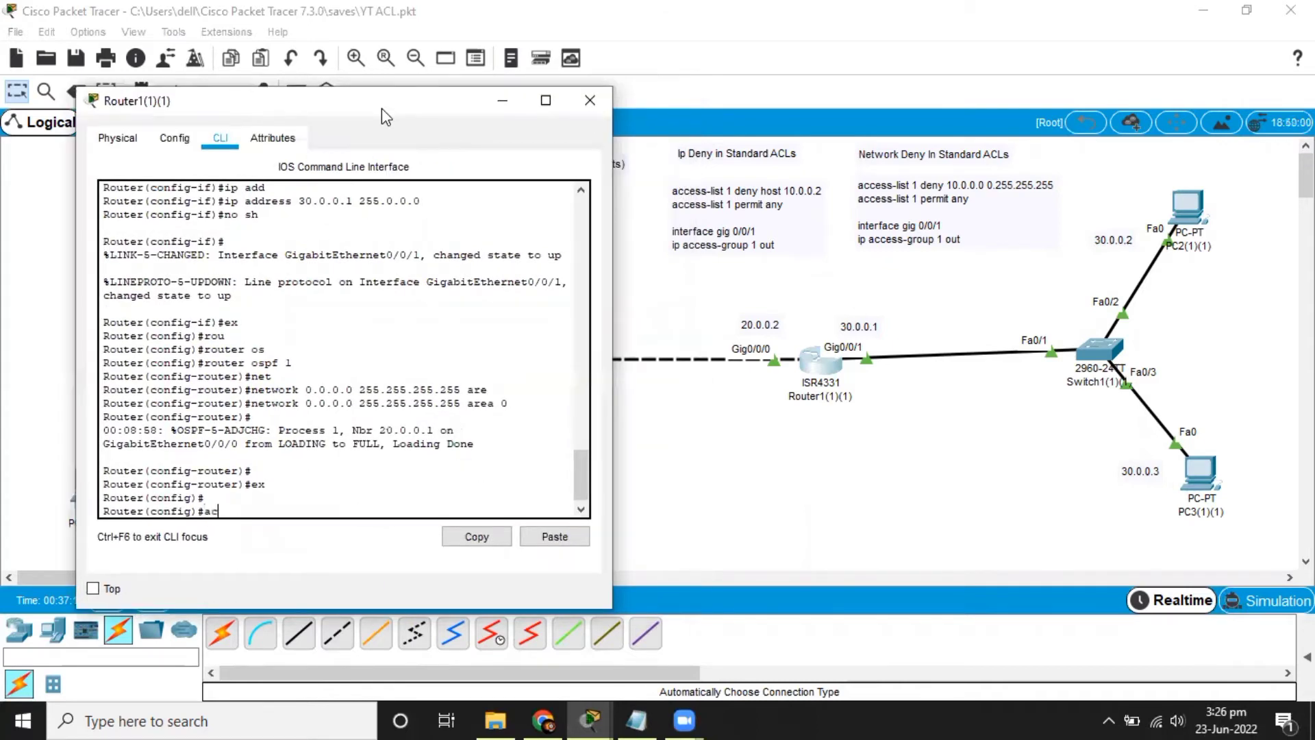
pyautogui.press('Tab')
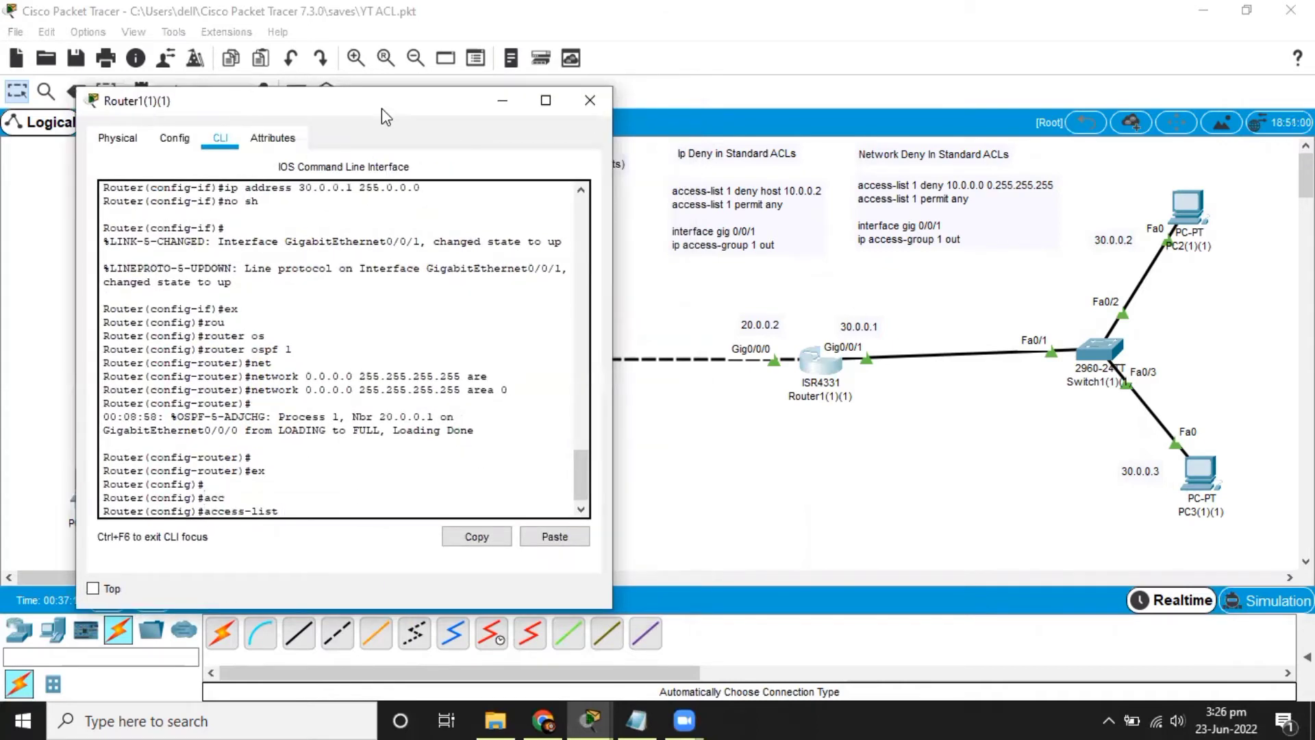
pyautogui.write('1')
pyautogui.press('BackSpace')
pyautogui.write('?')
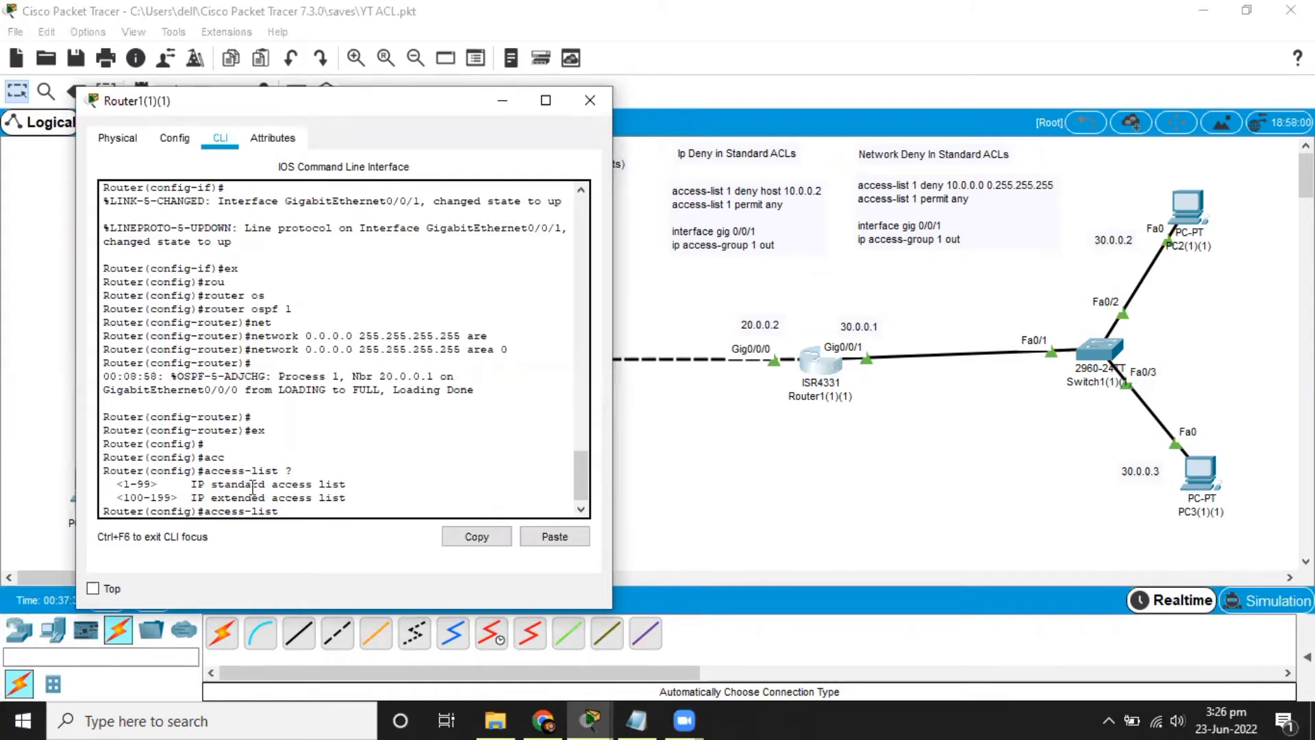
pyautogui.write('1 ?')
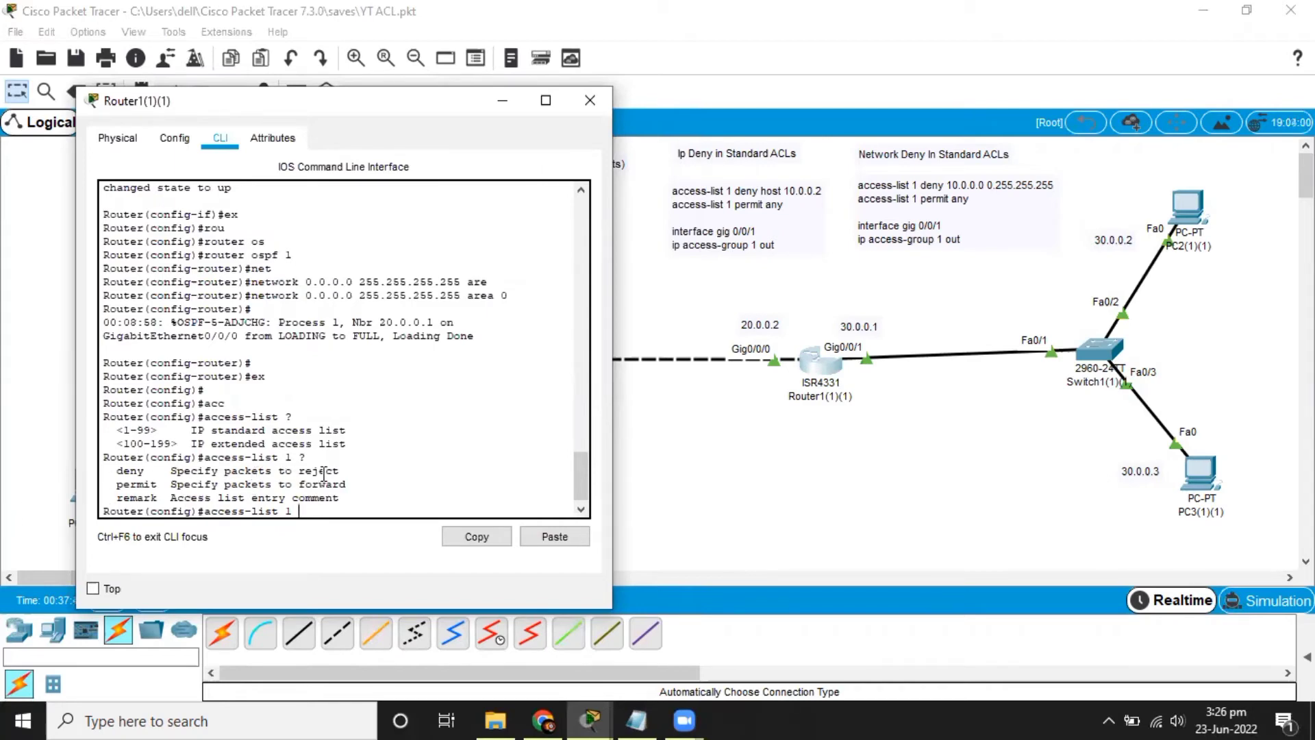
# - List the deny options for access list 1 on Router1, and enter the rule denying host 10.0.0.2
pyautogui.write('de')
pyautogui.press('Tab')
pyautogui.write('?')
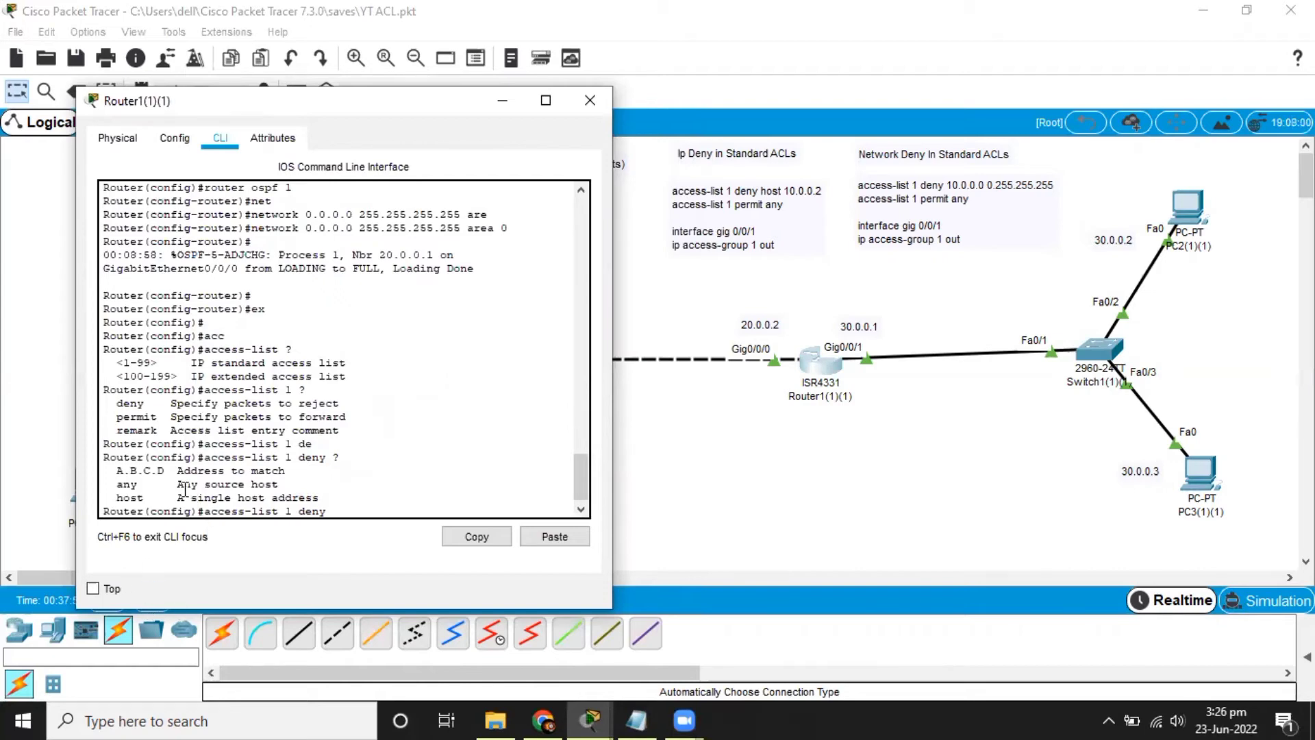
pyautogui.write('hos')
pyautogui.press('Tab')
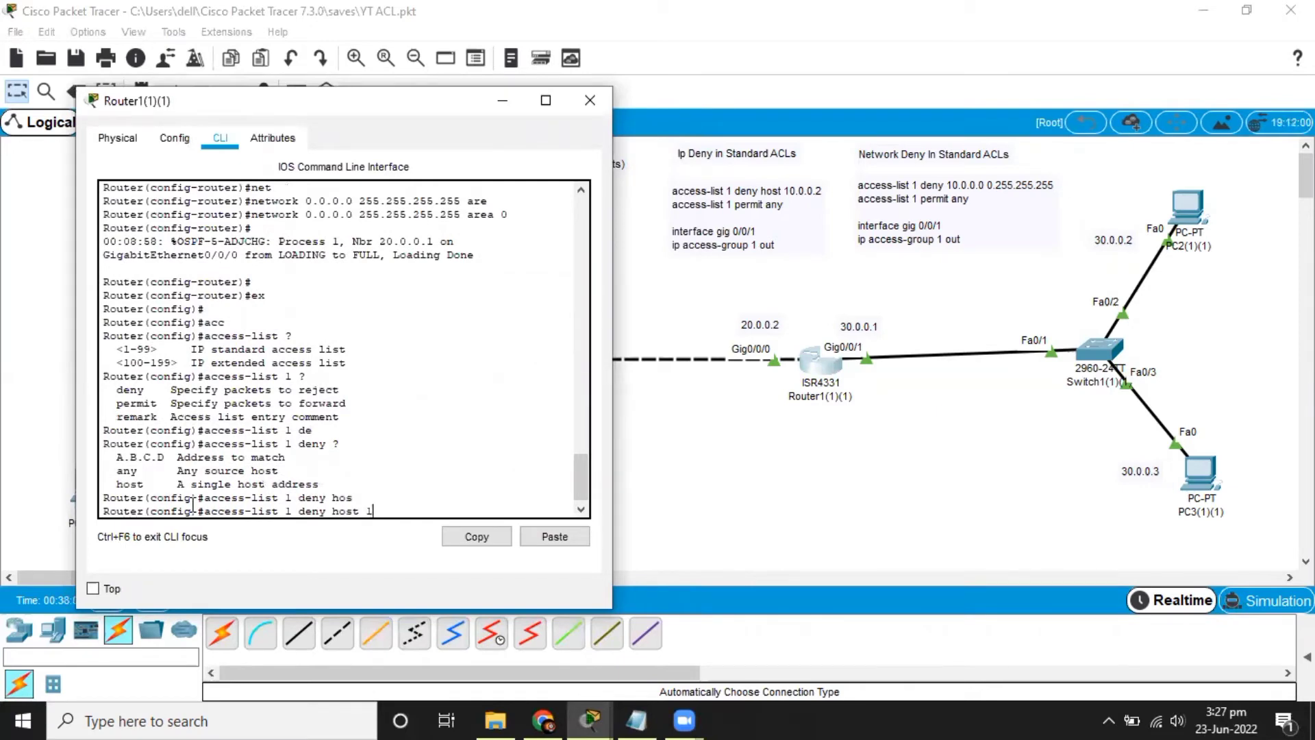
pyautogui.write('10.0.0.2')
pyautogui.moveTo(359, 101); pyautogui.dragTo(519, 94)
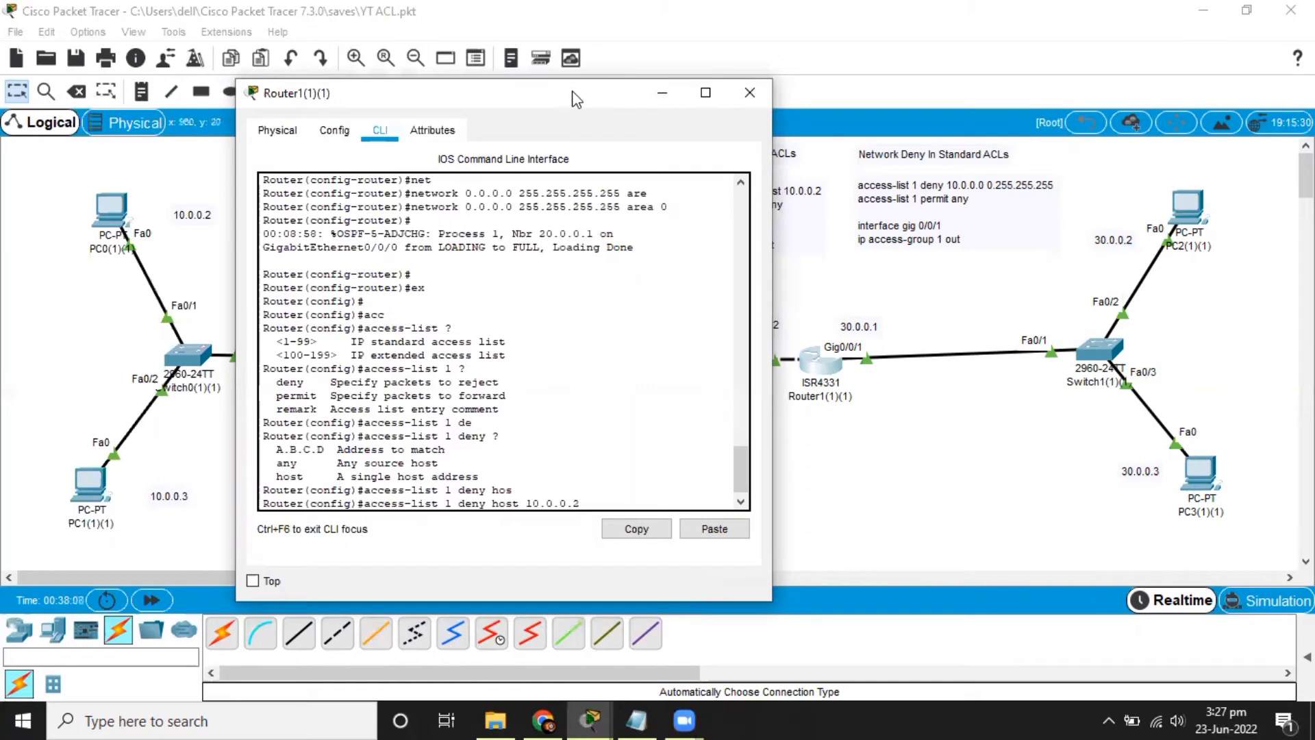
pyautogui.moveTo(573, 90); pyautogui.dragTo(388, 54)
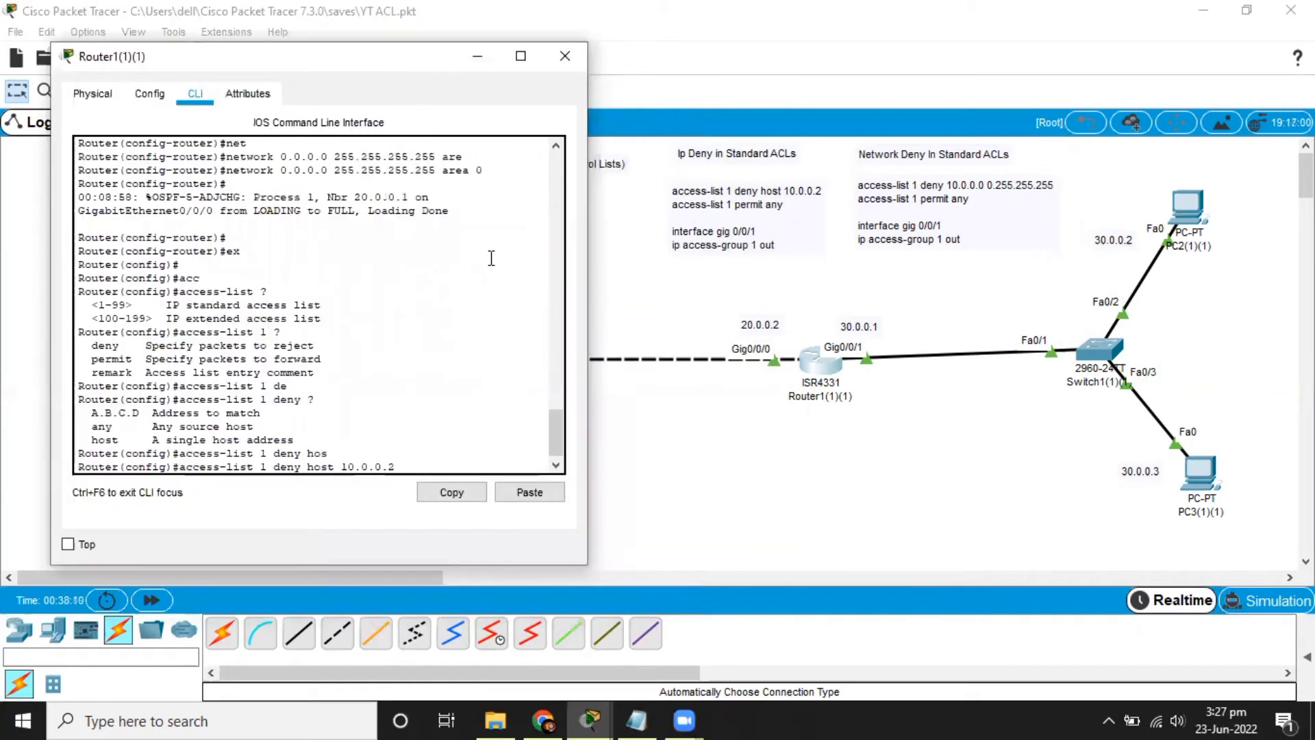
pyautogui.press('Return')
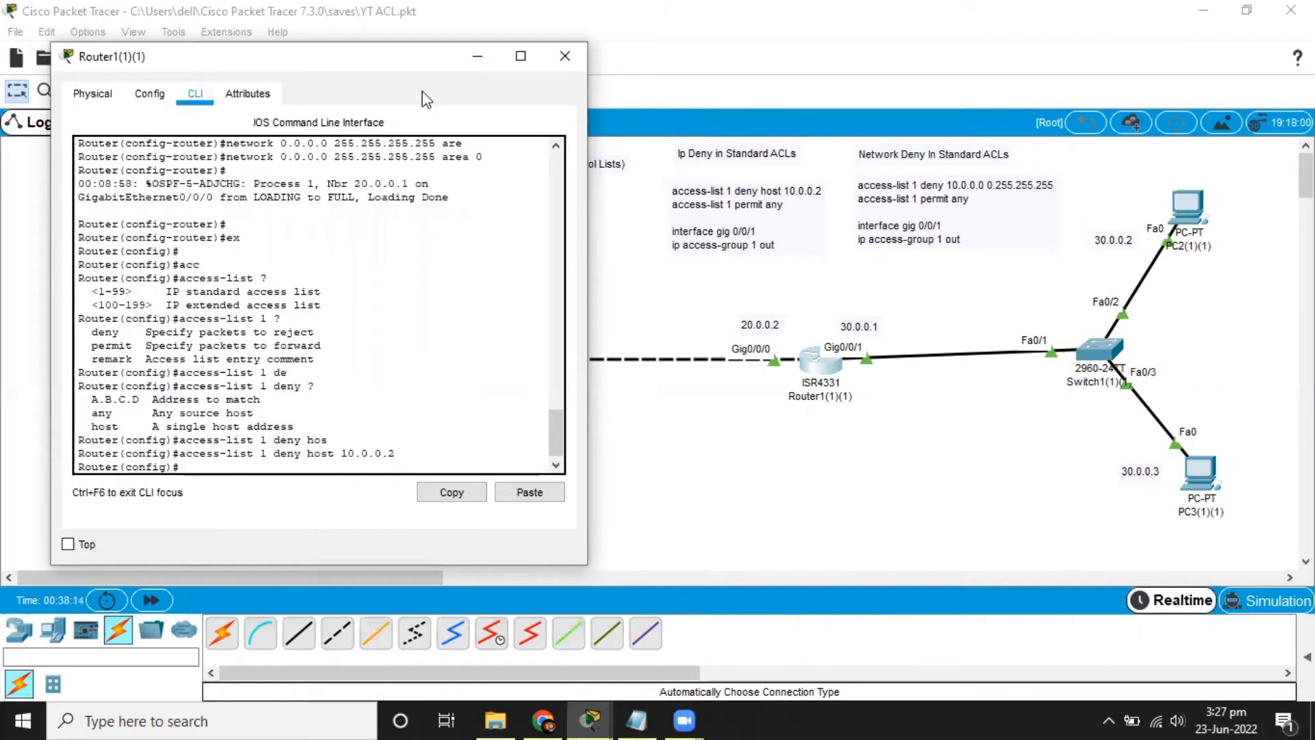
# - Return to Router1's command line and start another access-list command, listing the number ranges and the options for list 1
pyautogui.click(472, 66)
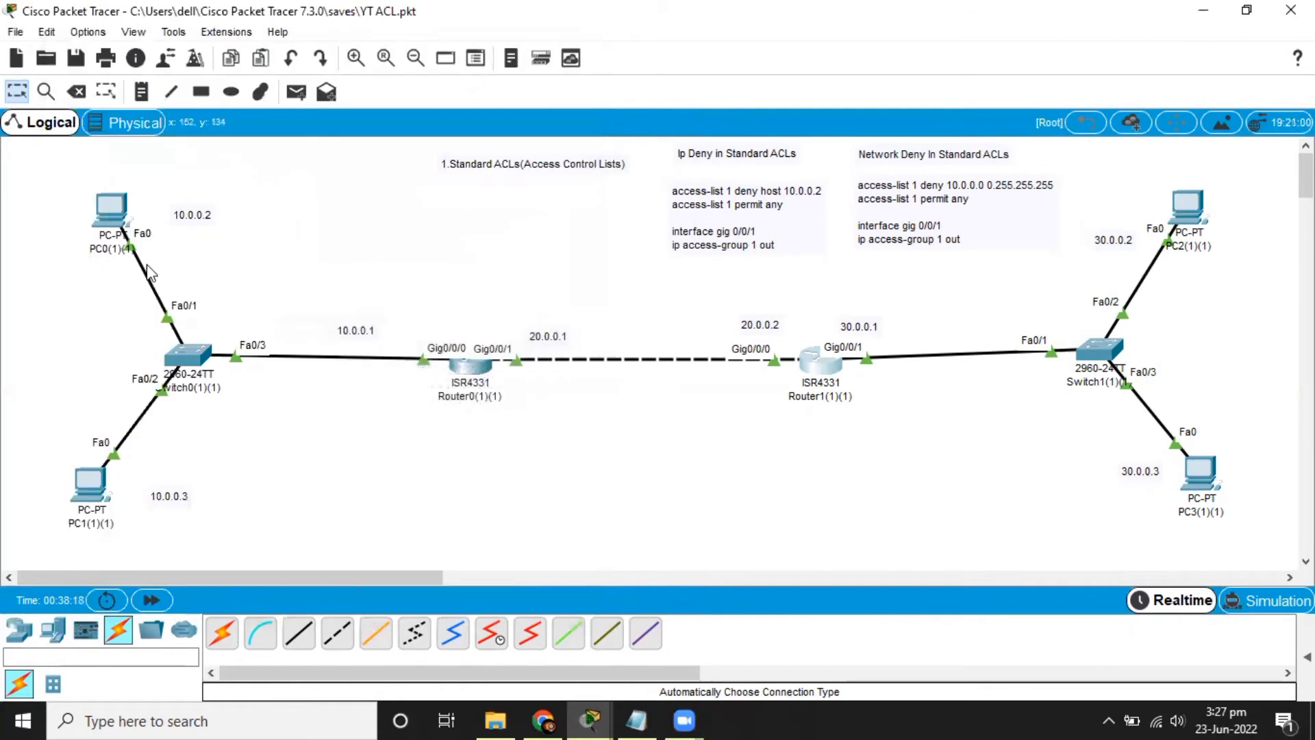
pyautogui.click(824, 364)
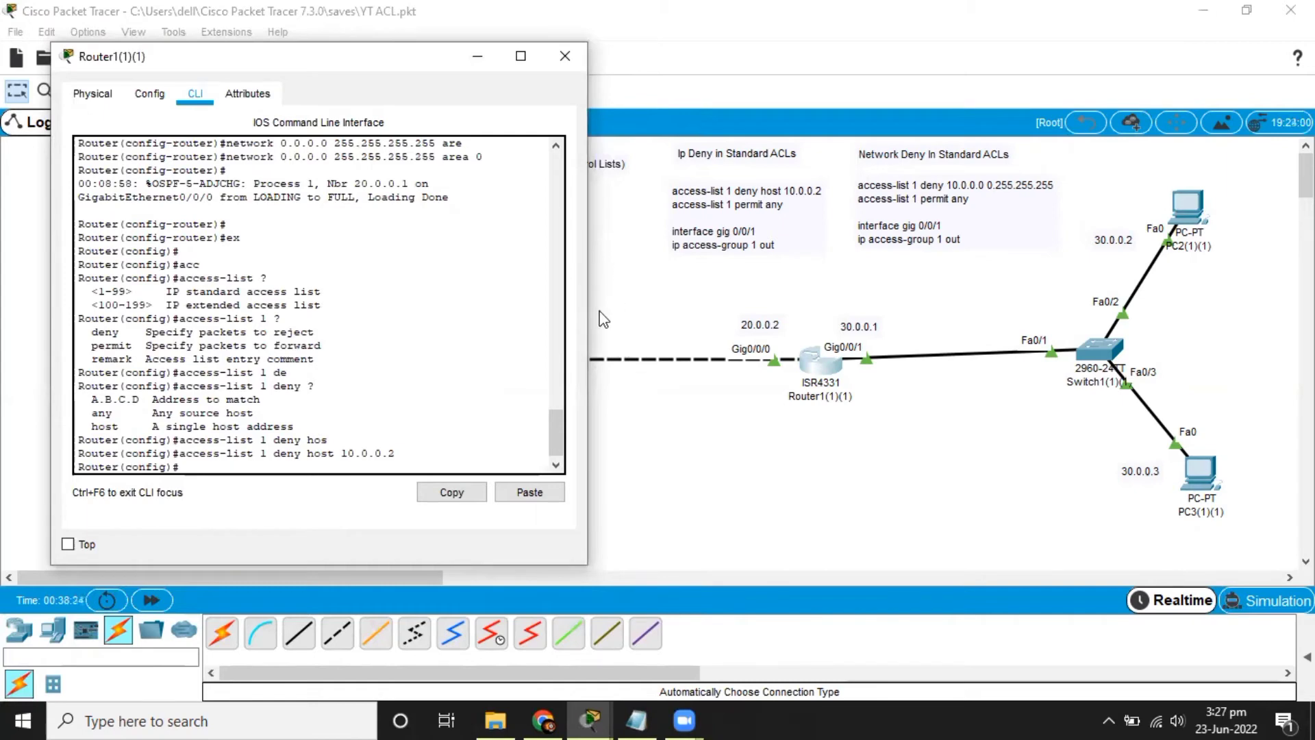
pyautogui.write('acc')
pyautogui.press('Tab')
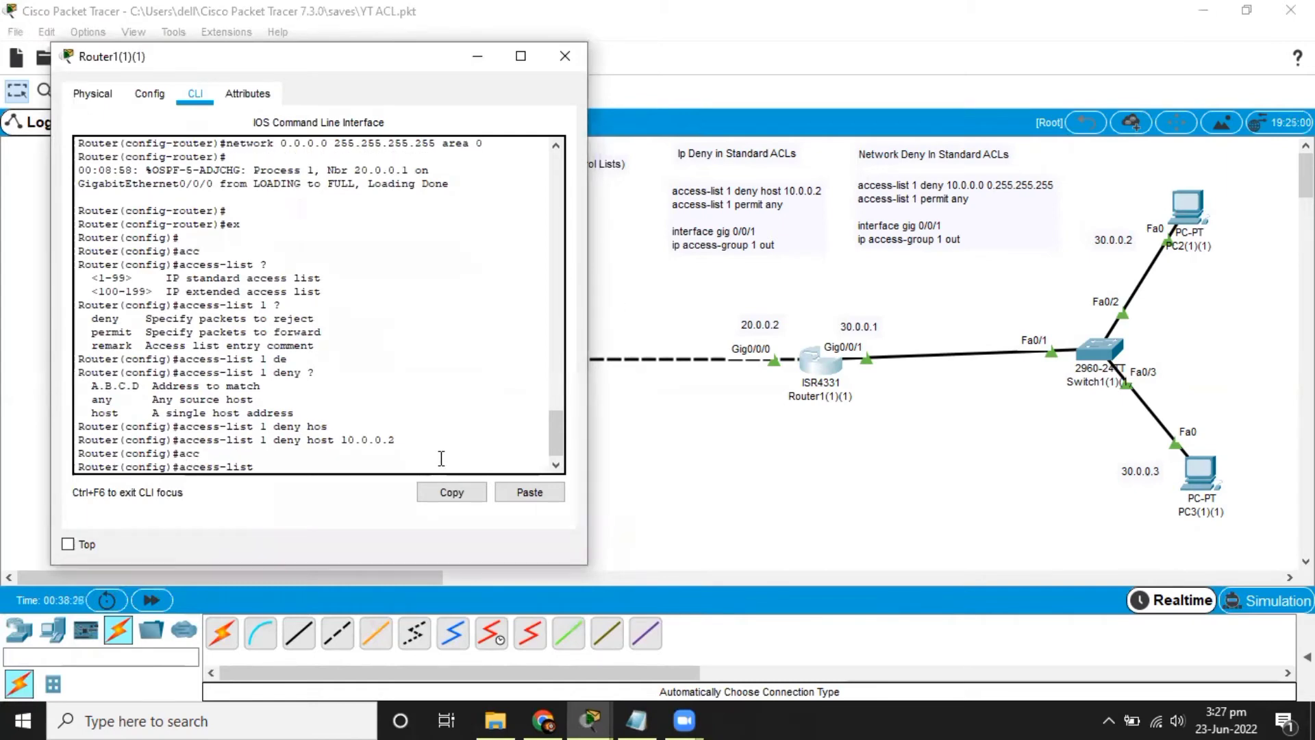
pyautogui.write('?')
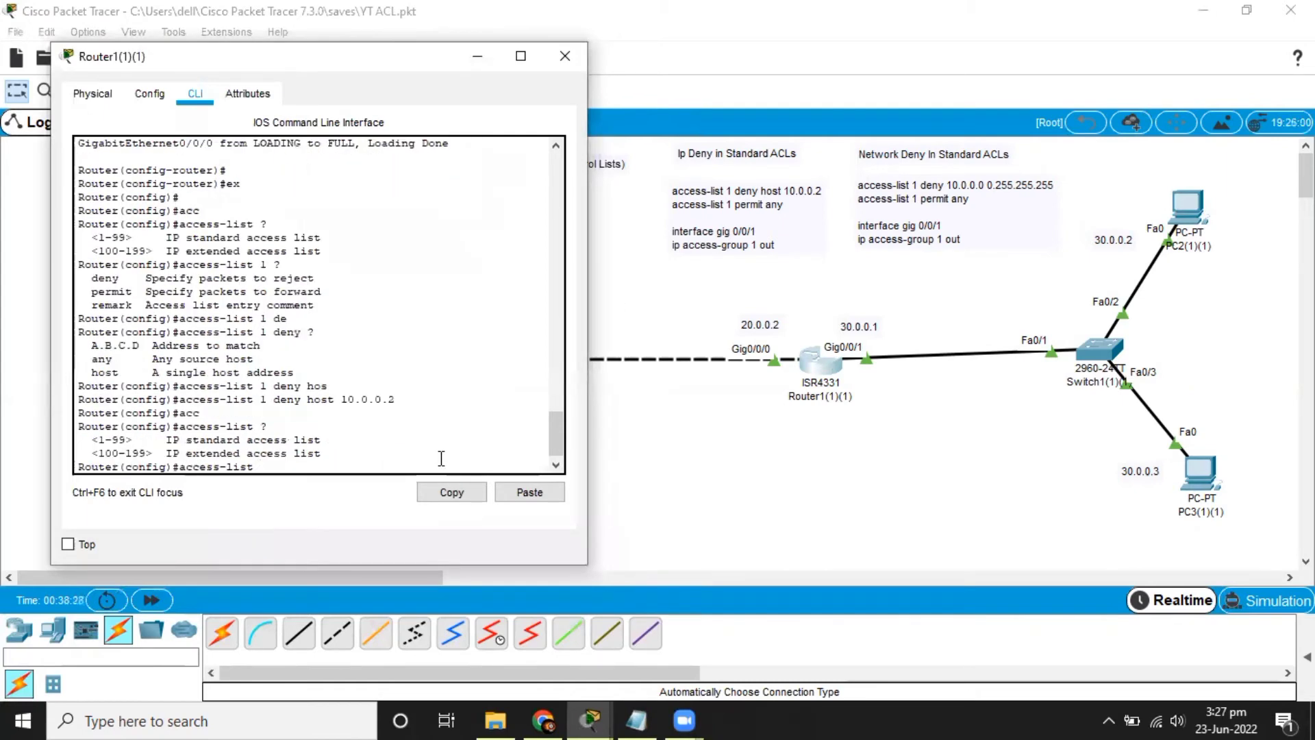
pyautogui.write('1')
pyautogui.write(' ?')
# - List the permit options for access list 1 on Router1, and enter the rule permitting any source
pyautogui.write('per')
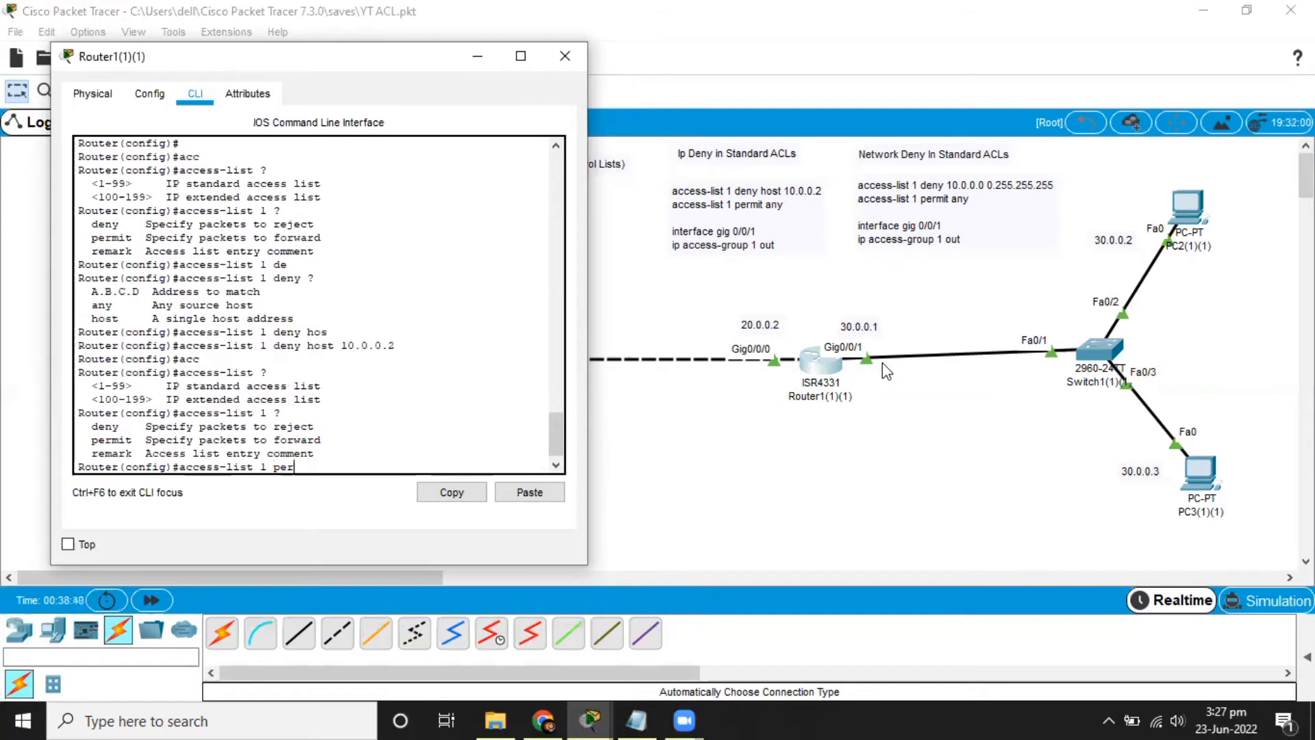
pyautogui.press('Tab')
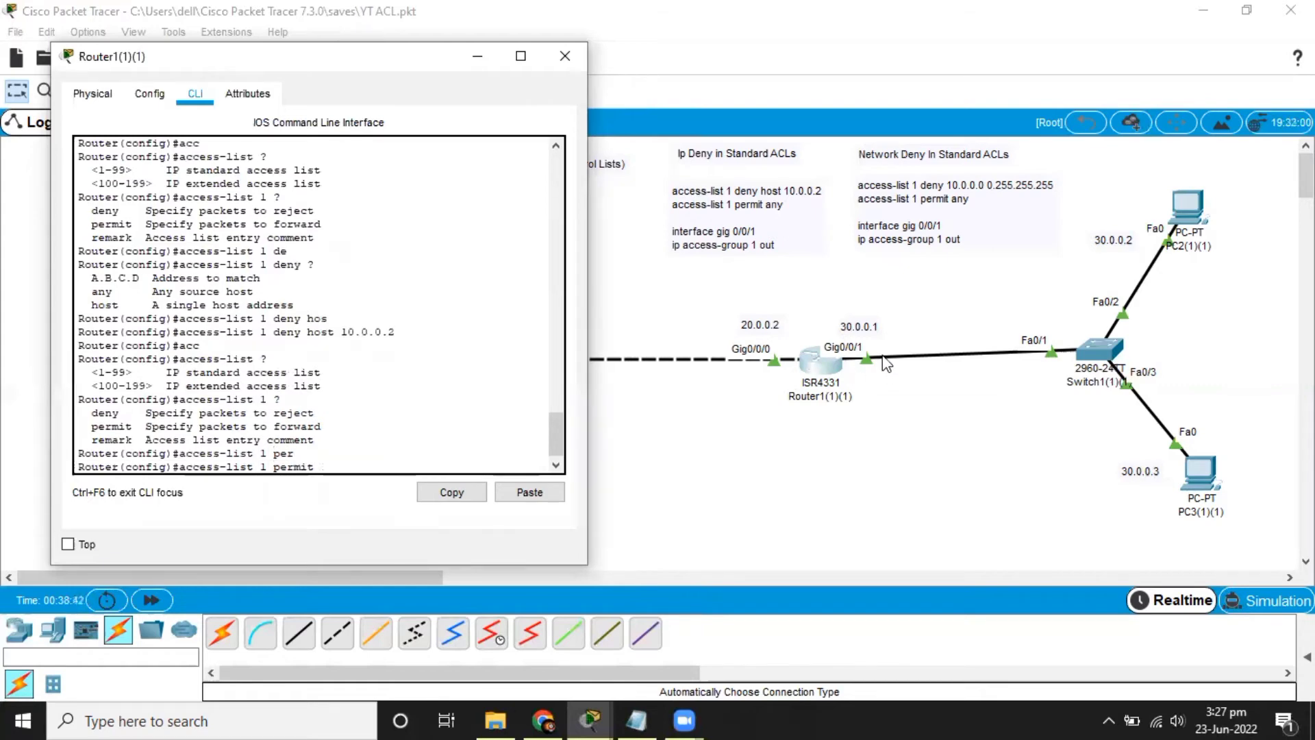
pyautogui.write('?')
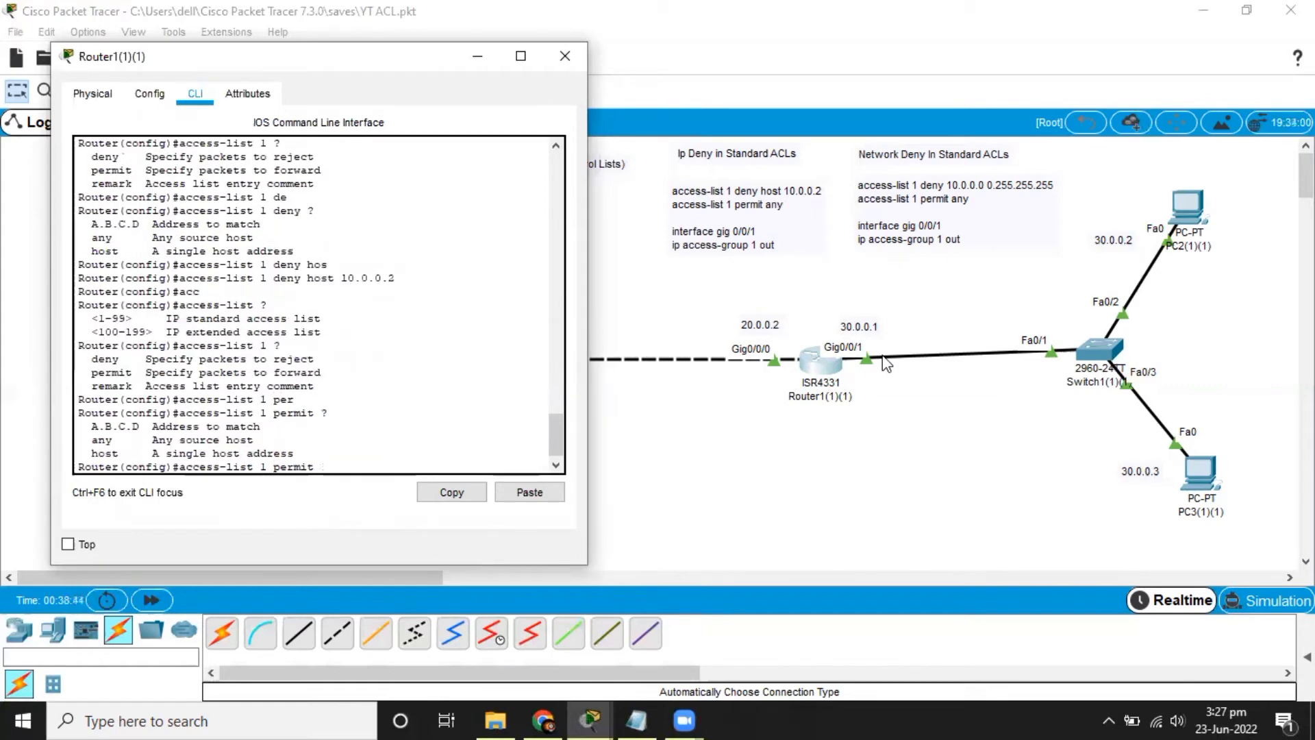
pyautogui.write('an')
pyautogui.press('Tab')
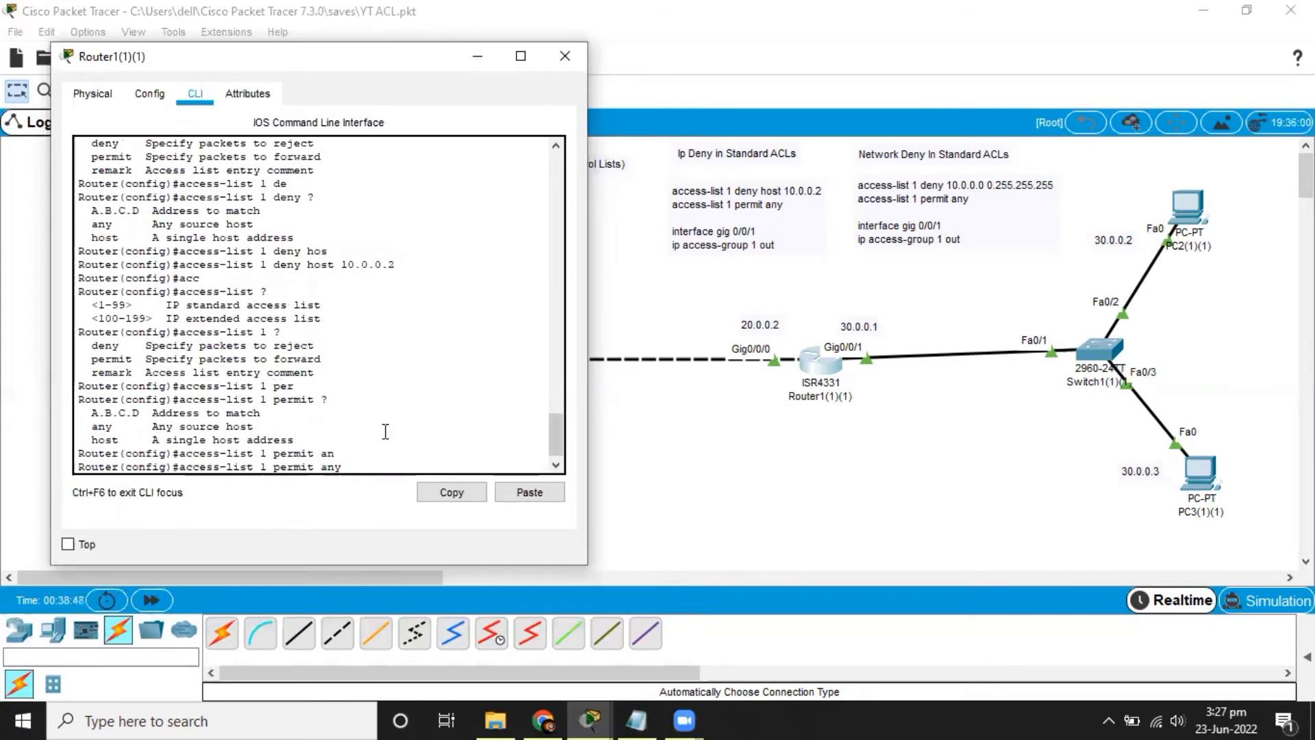
pyautogui.press('Return')
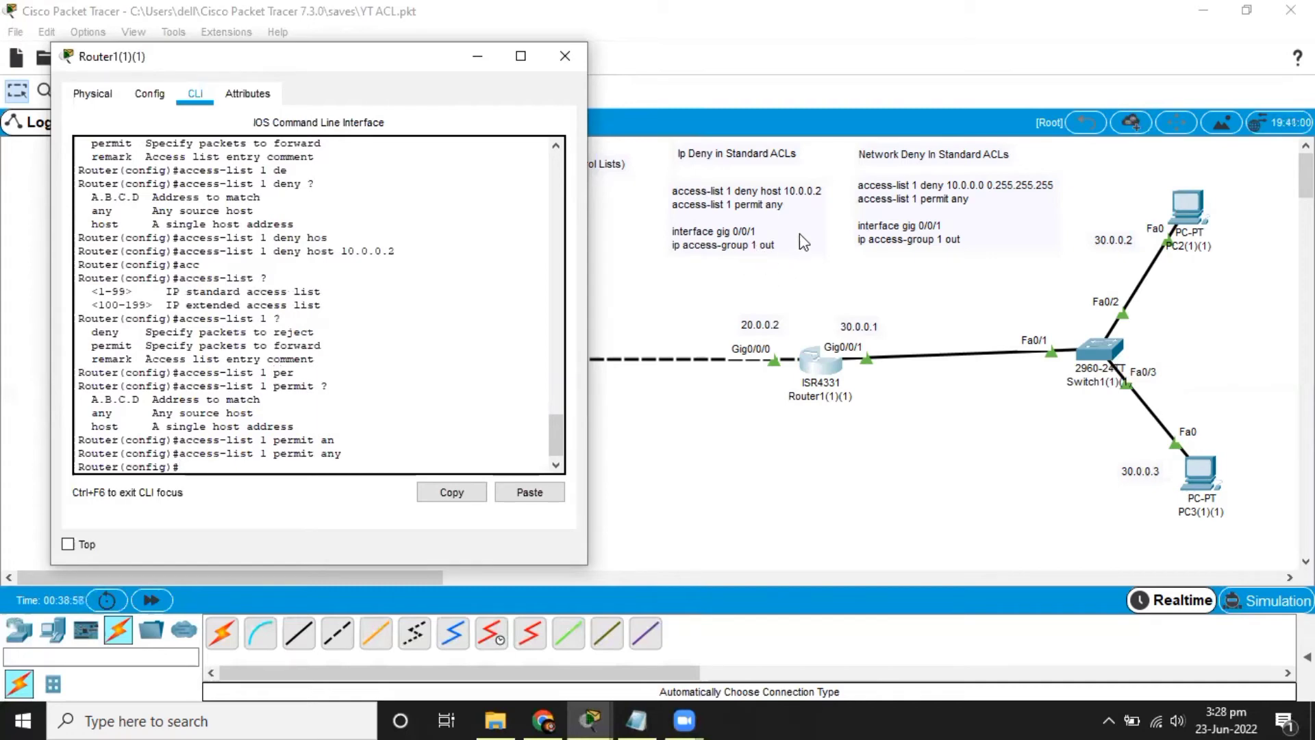
# - Enter interface configuration mode for gigabitEthernet 0/0/1 on Router1
pyautogui.write('int')
pyautogui.press('Tab')
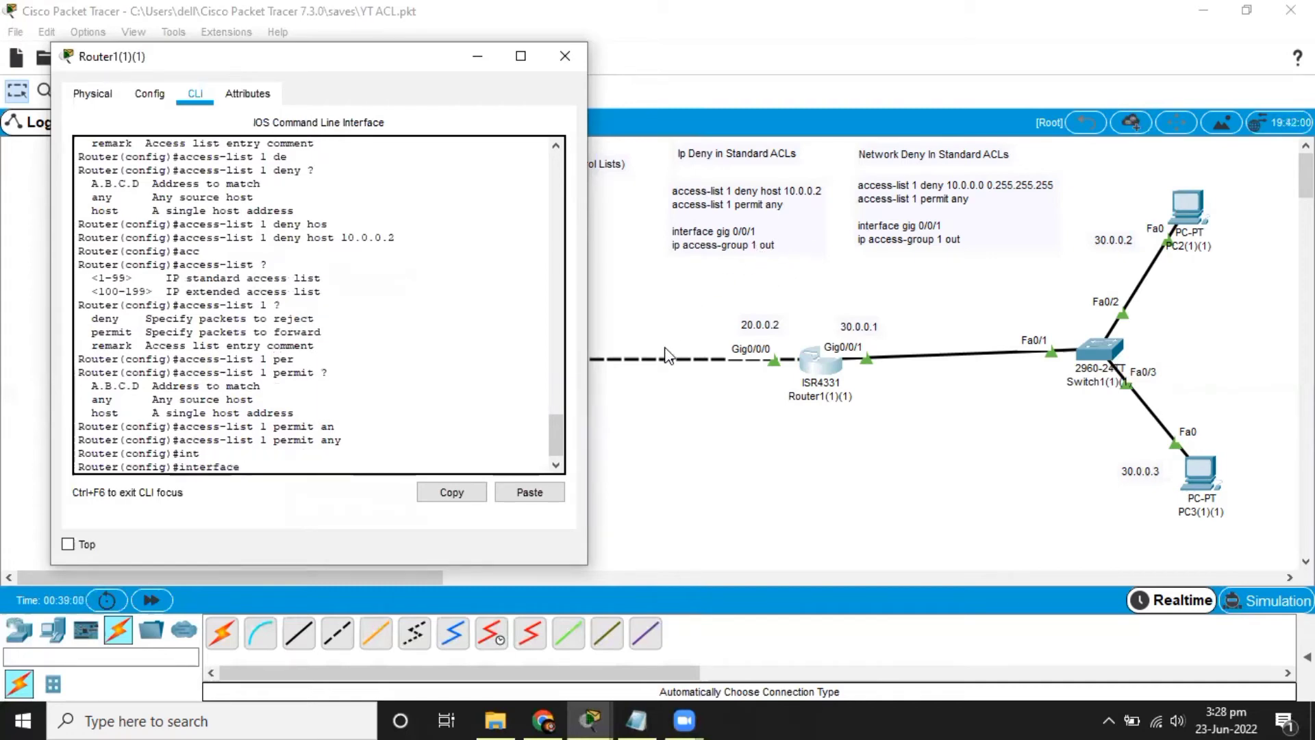
pyautogui.write('gi')
pyautogui.press('Tab')
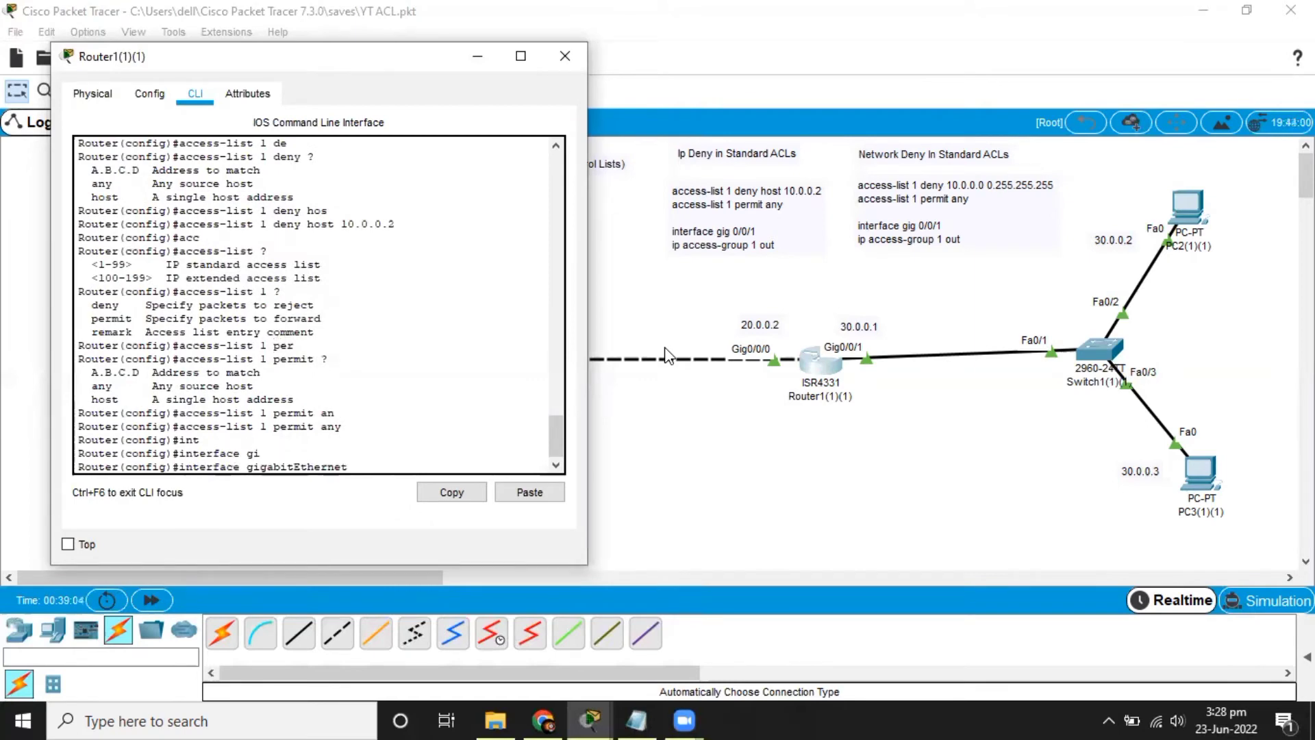
pyautogui.write('0/0/1')
pyautogui.press('Return')
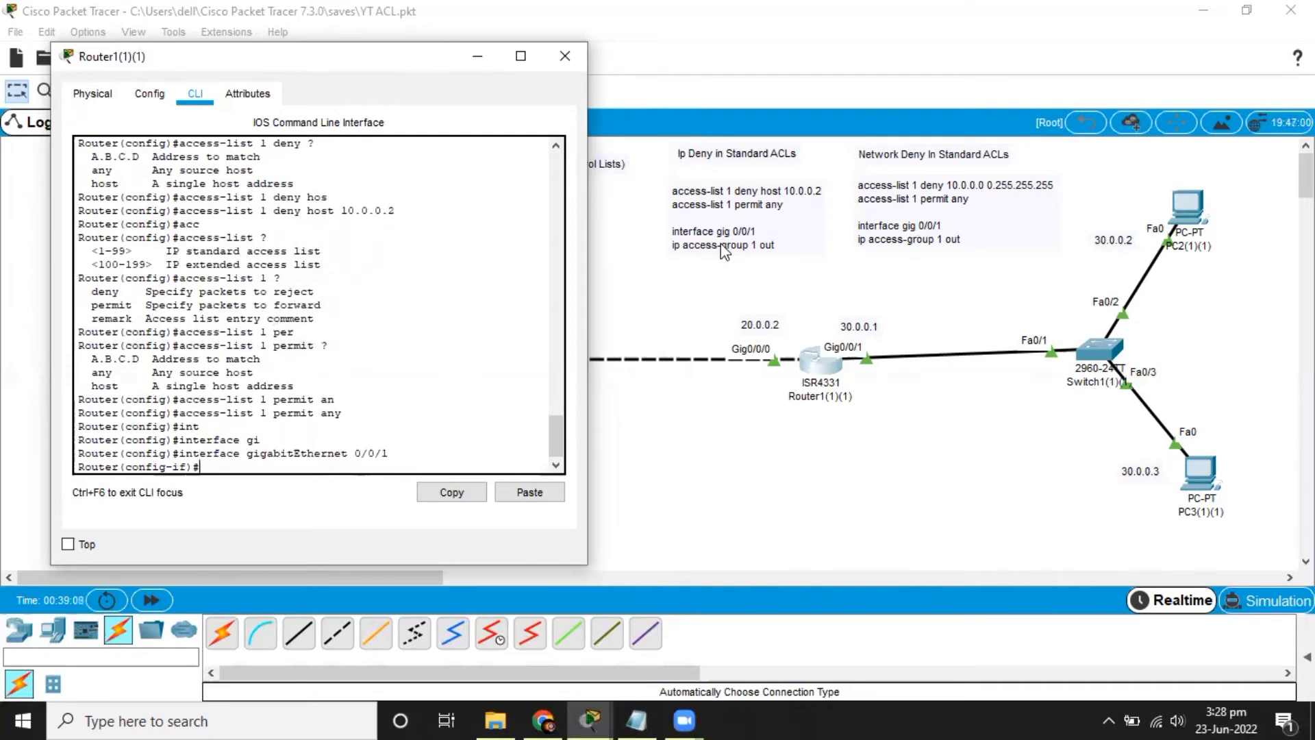
# - Apply access list 1 to outbound packets on the interface with ip access-group, listing the available list and direction options
pyautogui.write('ip acc')
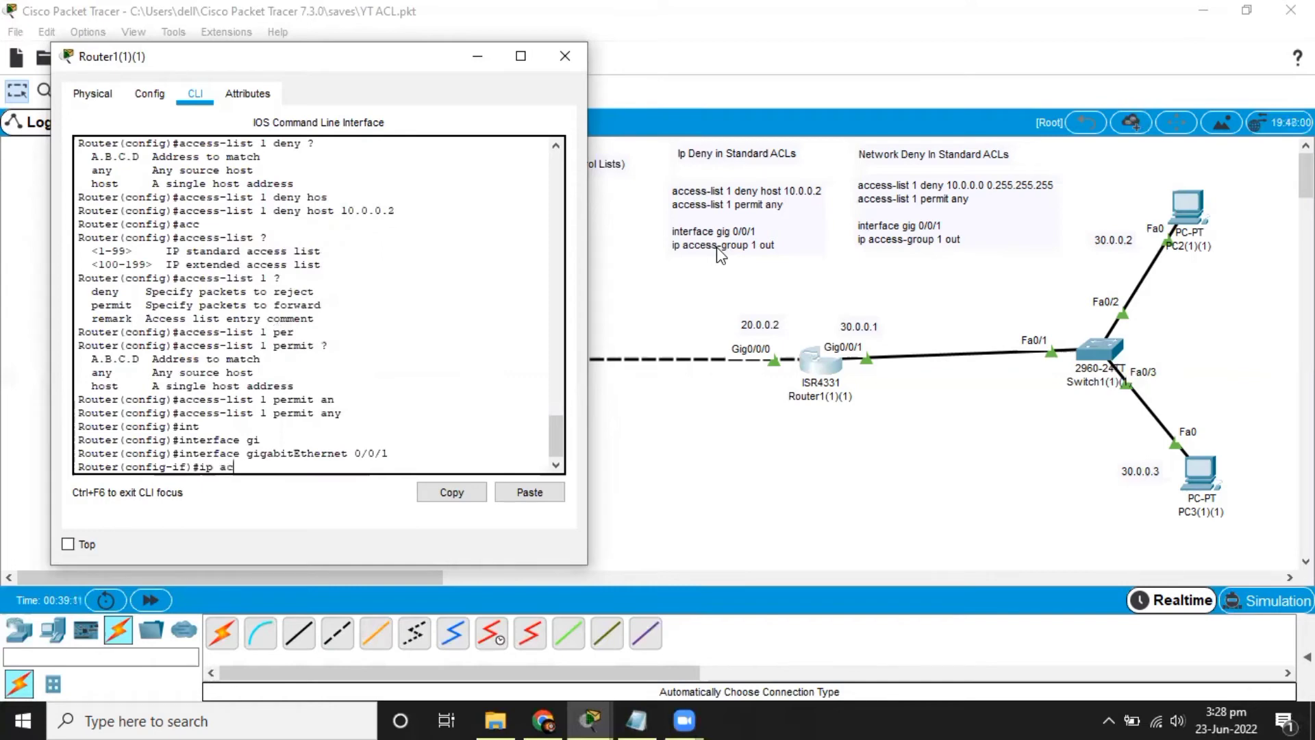
pyautogui.press('Tab')
pyautogui.write('?')
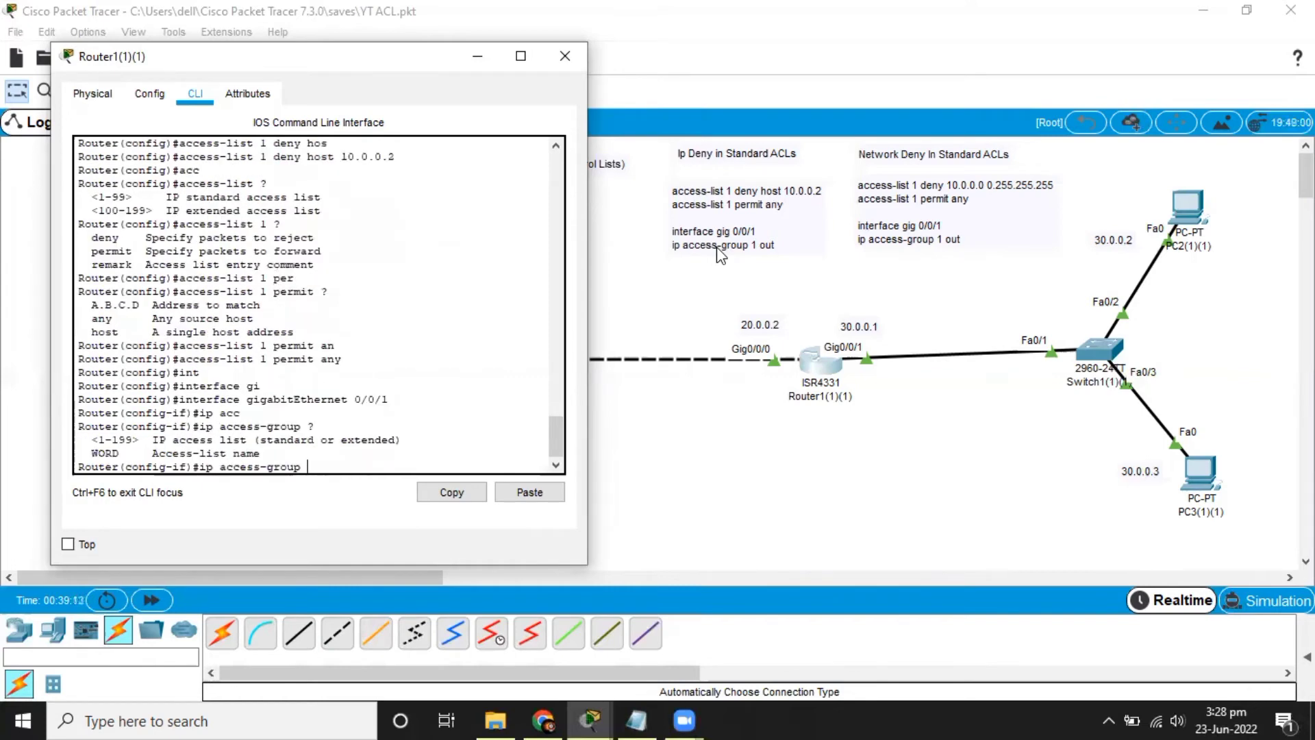
pyautogui.write('1 ?')
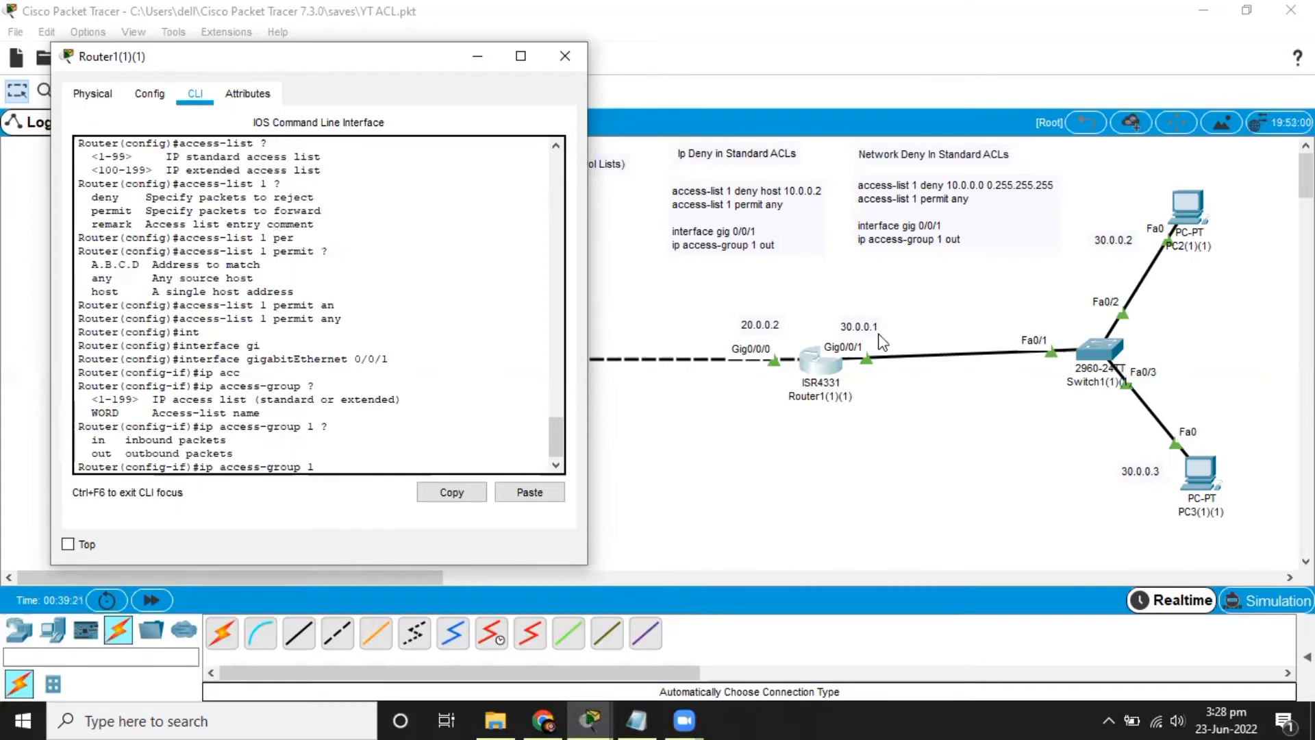
pyautogui.write('out')
pyautogui.press('Return')
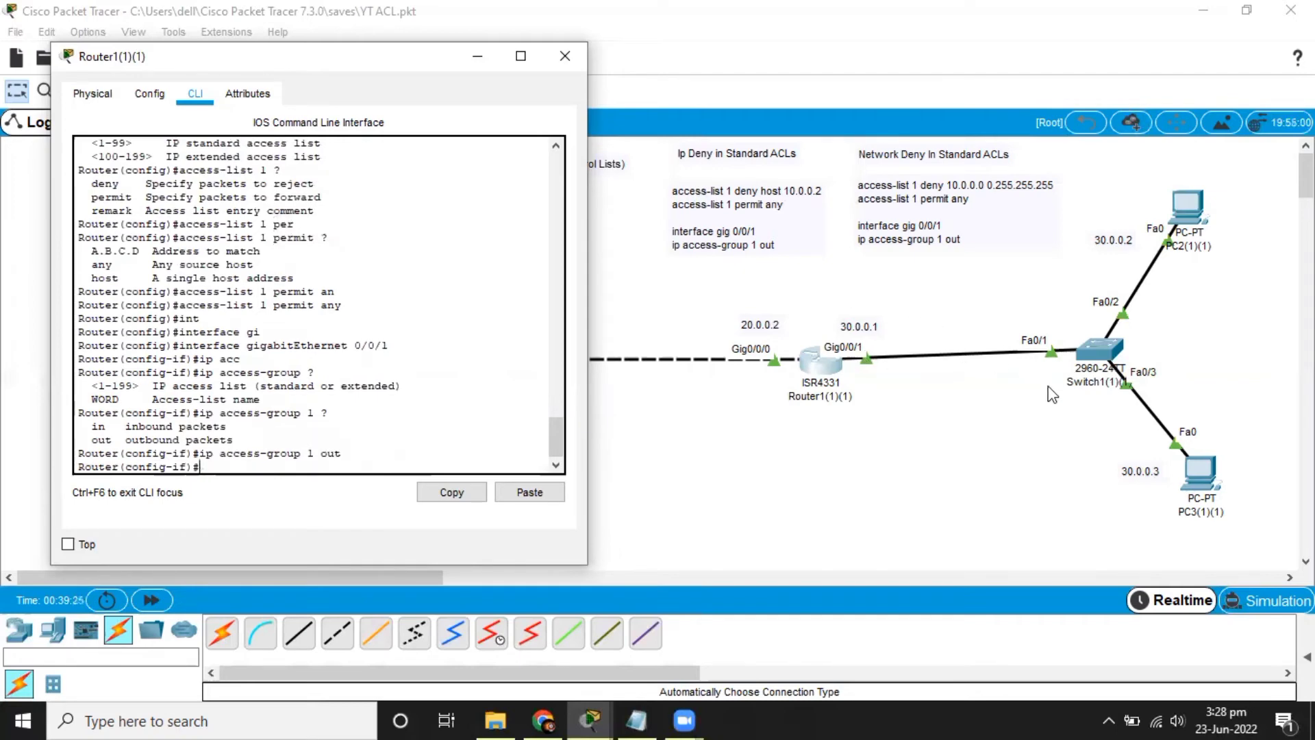
# - Ping 10.0.0.2 from PC2's command prompt to test the access list
pyautogui.click(972, 460)
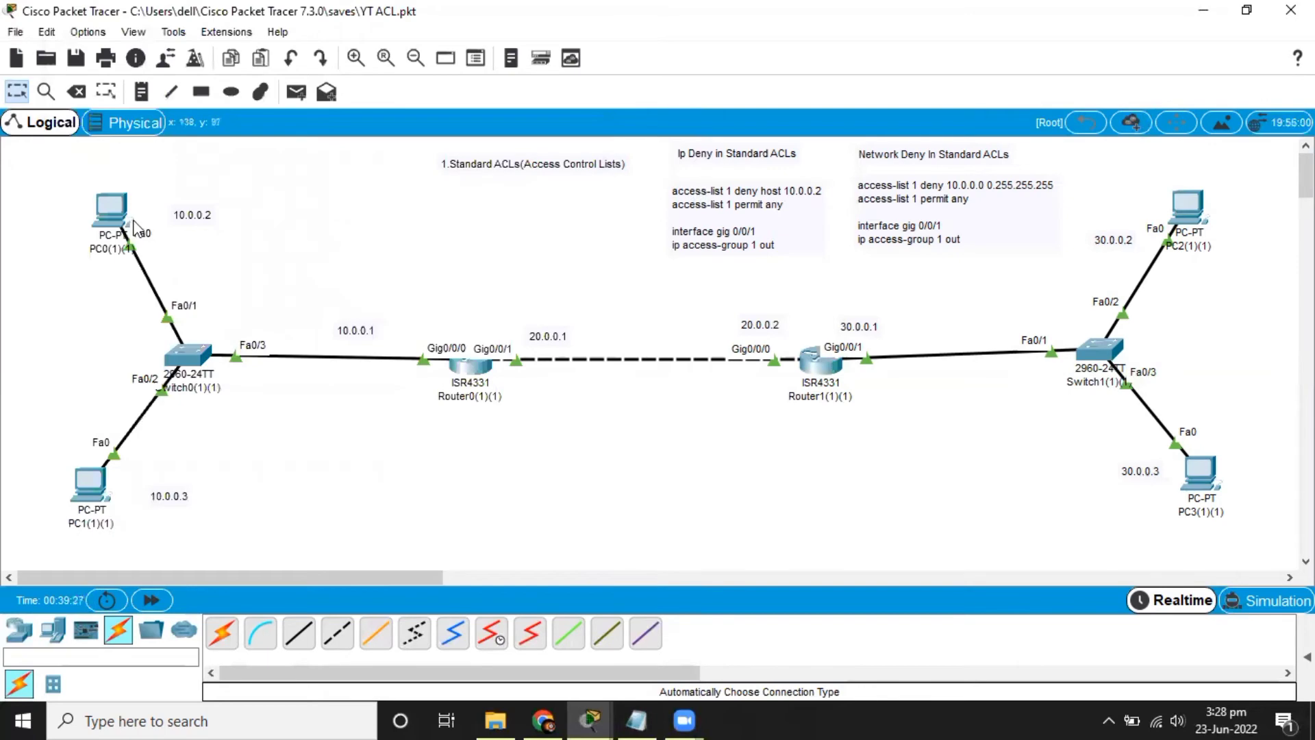
pyautogui.click(114, 214)
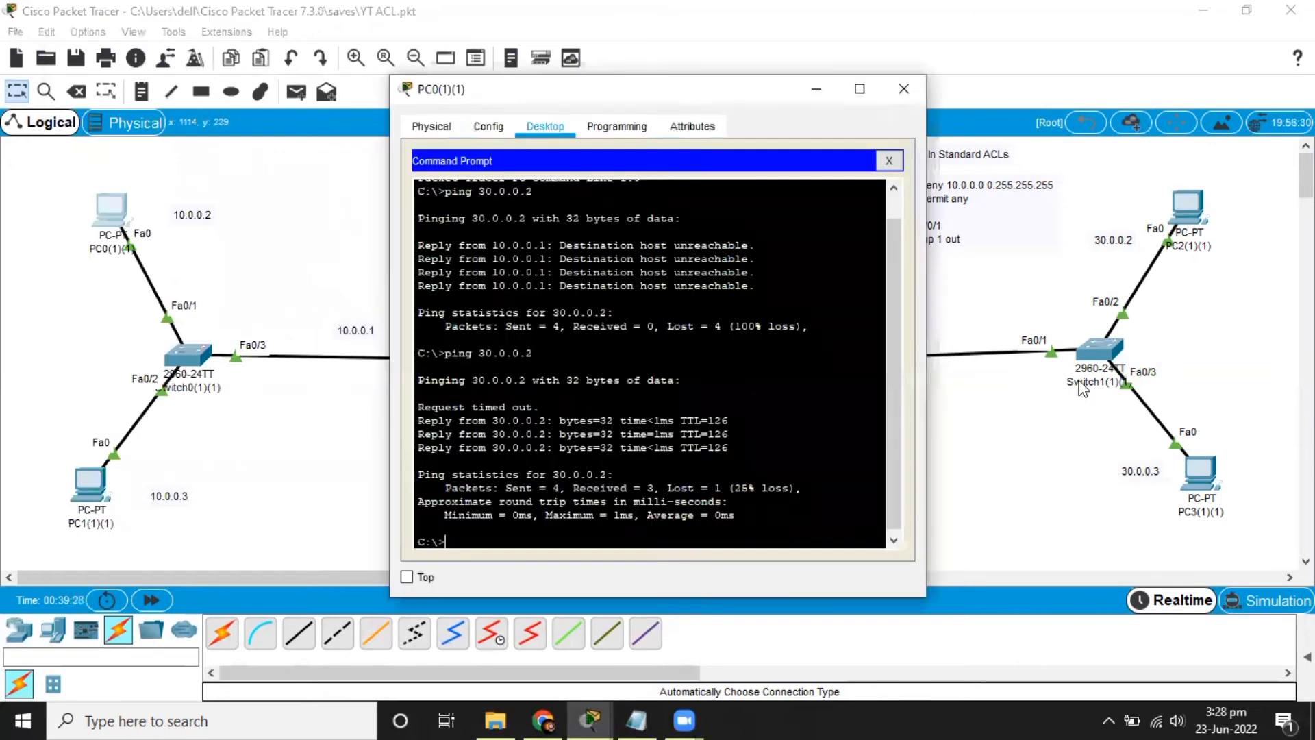
pyautogui.click(1040, 391)
pyautogui.click(1186, 218)
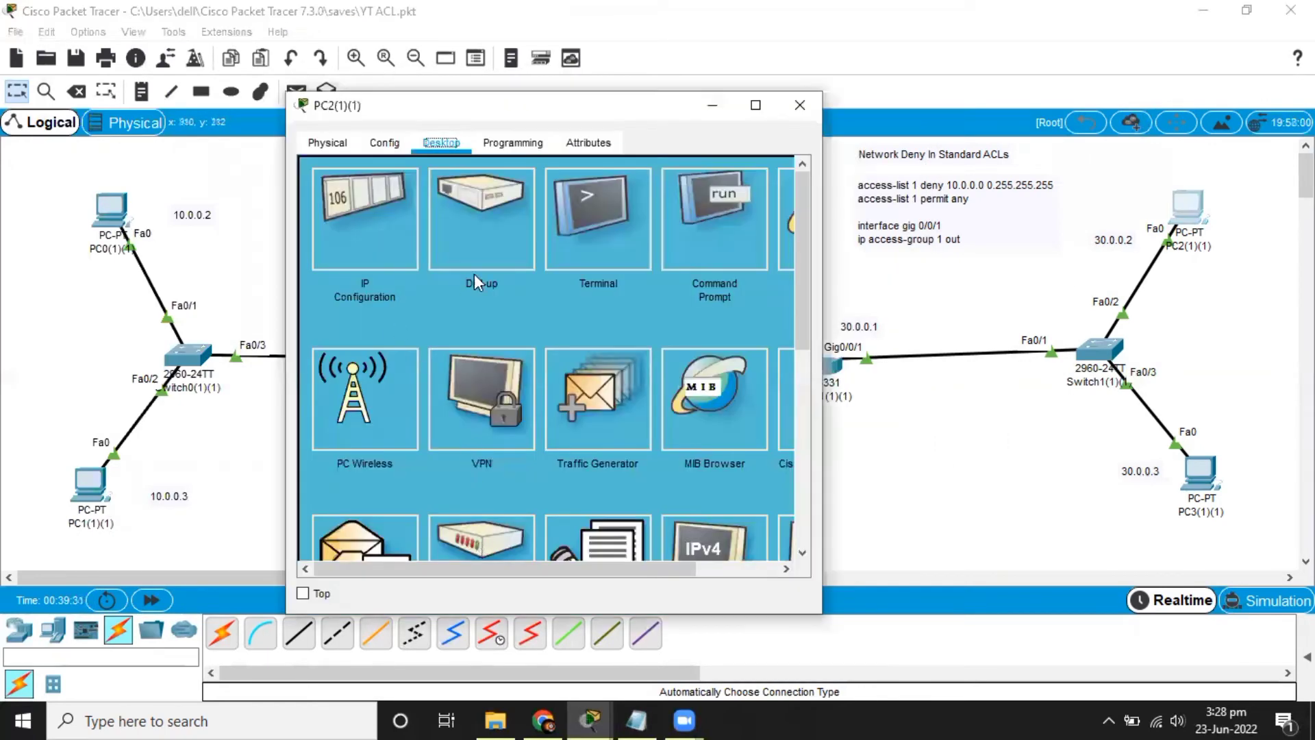
pyautogui.click(701, 213)
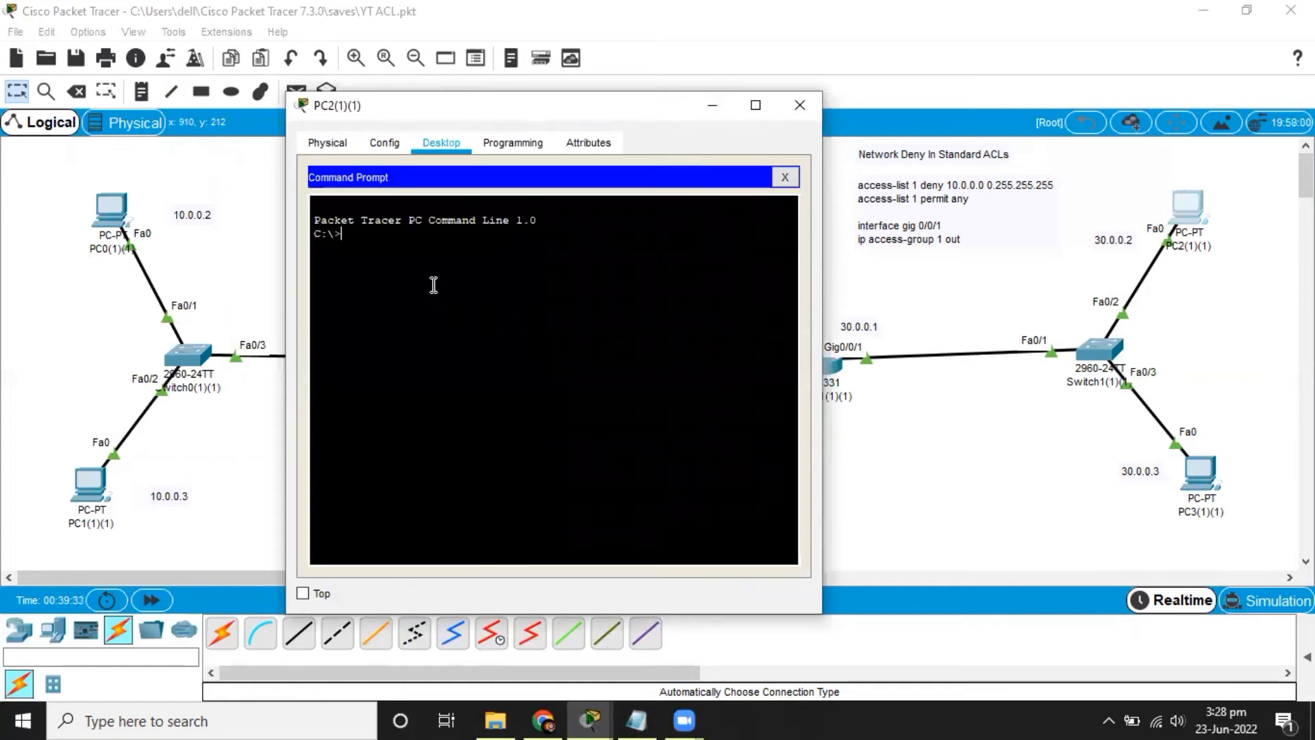
pyautogui.write('ping 10.0.0.')
pyautogui.press('Return')
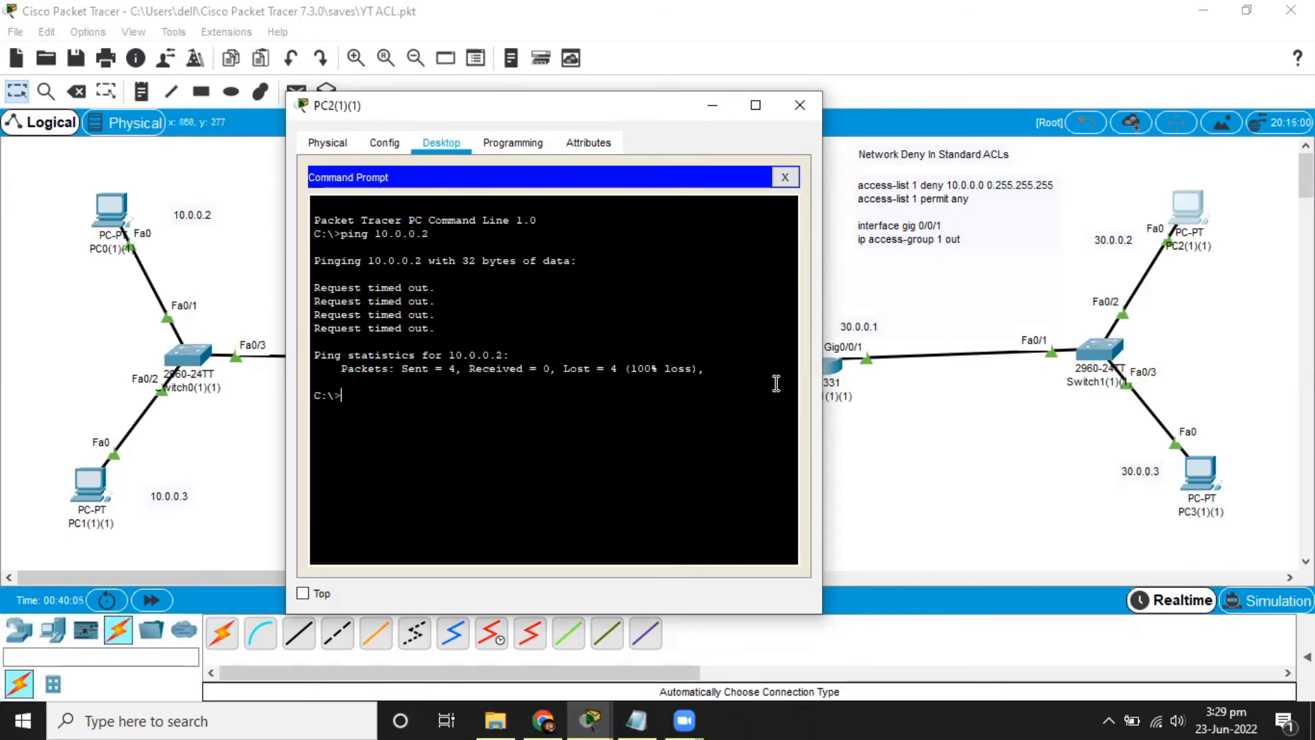
# - Ping 10.0.0.2 from PC3's command prompt to test the deny rule from the second host
pyautogui.click(1205, 467)
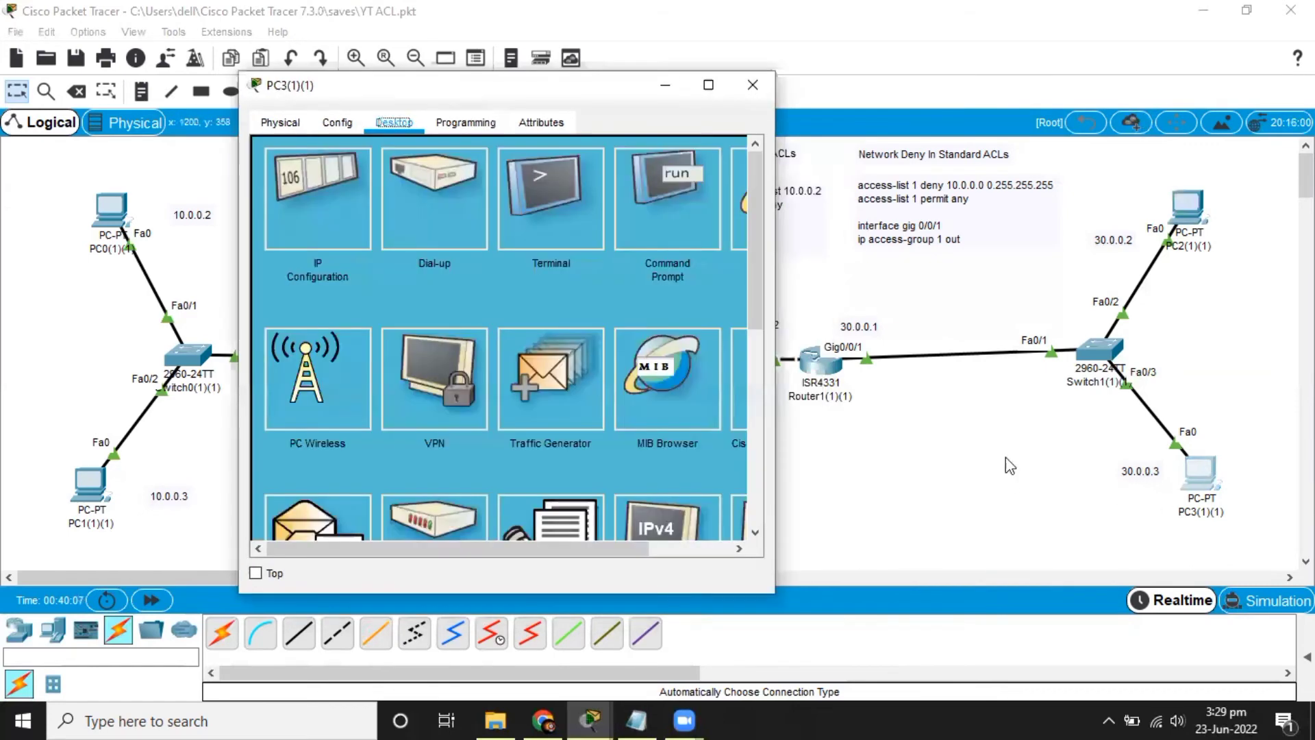
pyautogui.click(651, 207)
pyautogui.write('ping')
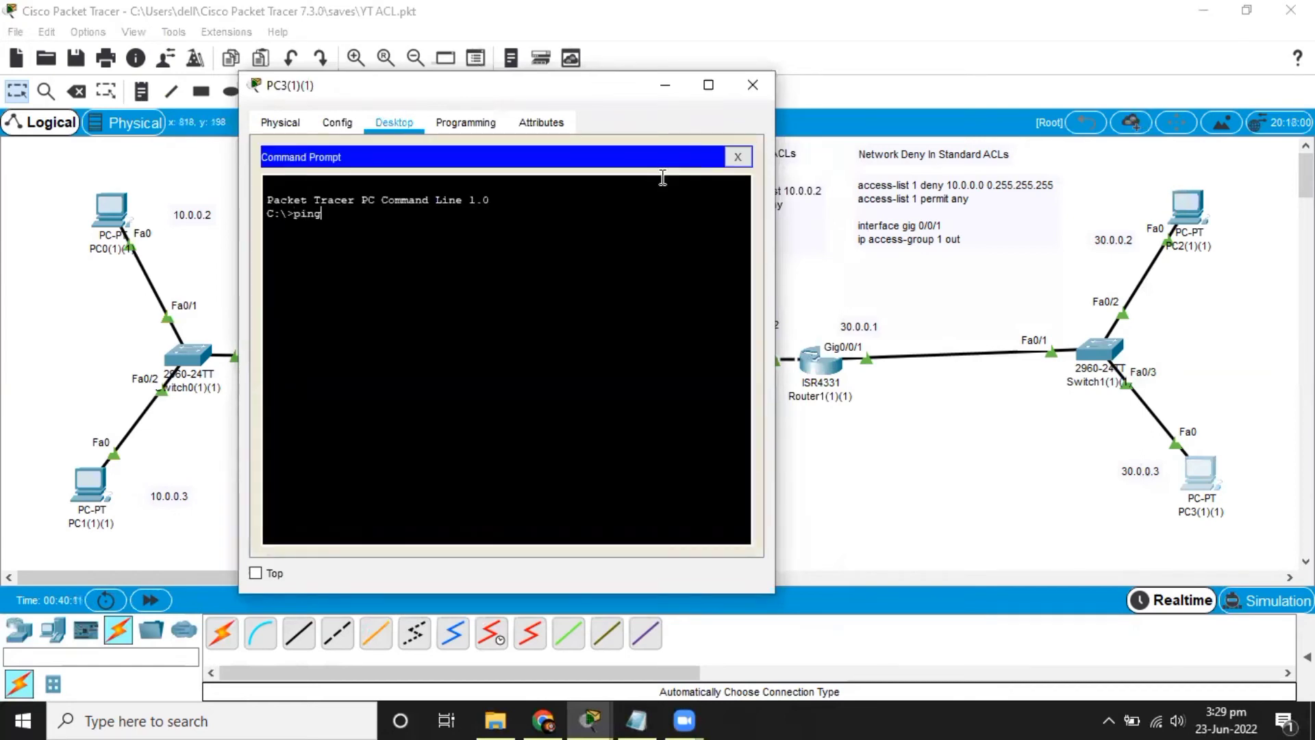
pyautogui.write(' 10.0.0.2')
pyautogui.press('Return')
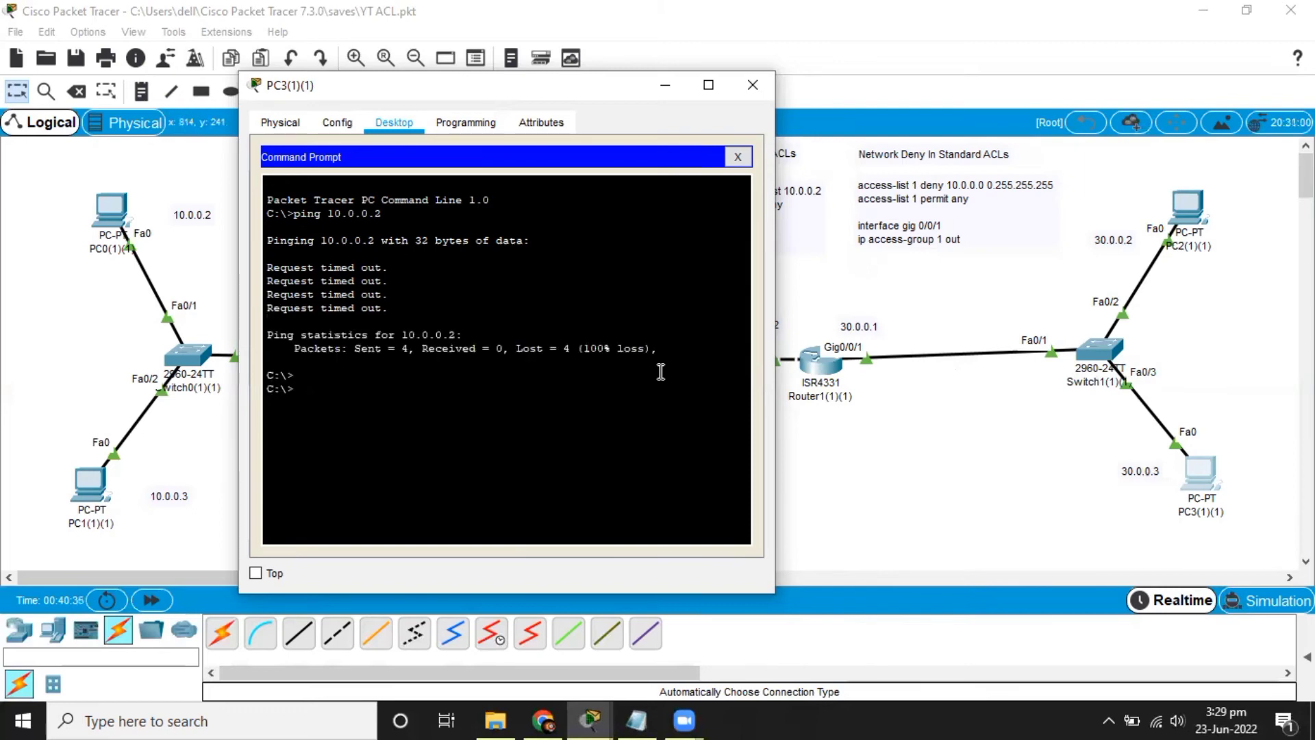
# - Ping 10.0.0.3 from PC3's command prompt to test a host that is not denied, and leave the window
pyautogui.press('Up')
pyautogui.write('4')
pyautogui.write('3')
pyautogui.press('Return')
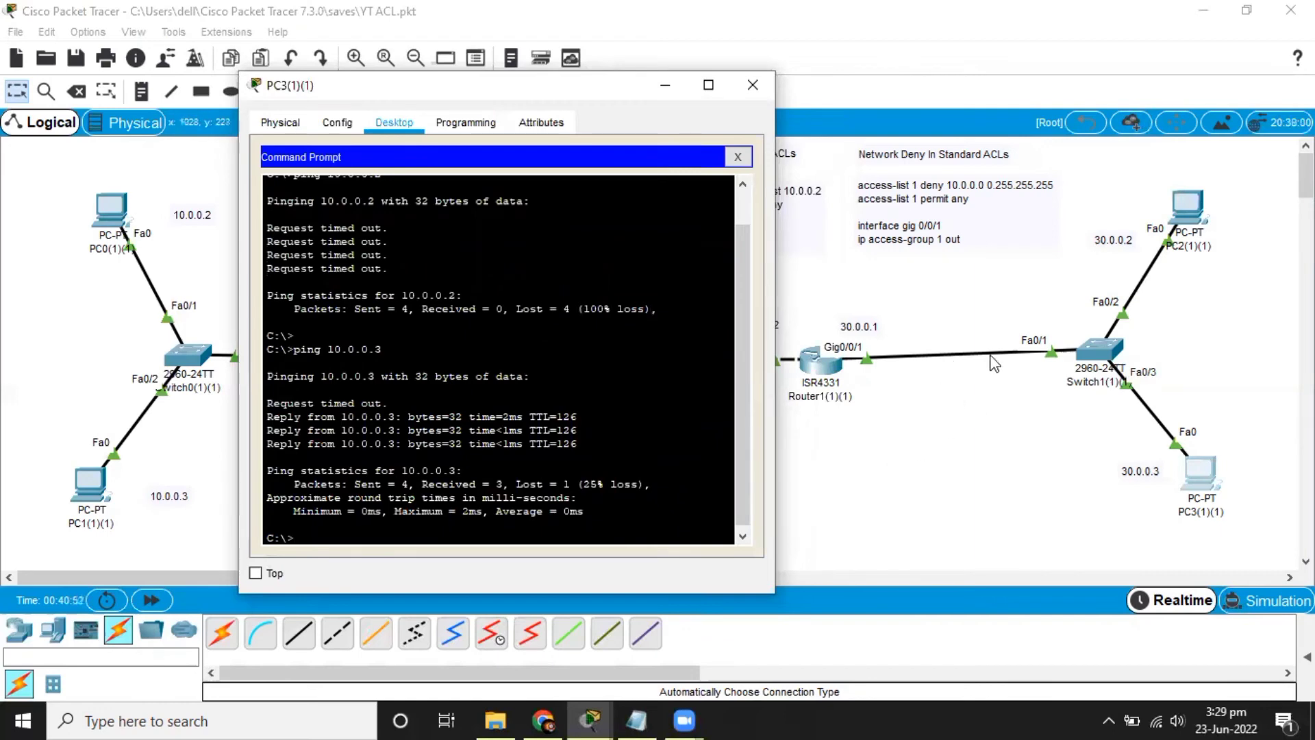
pyautogui.click(862, 515)
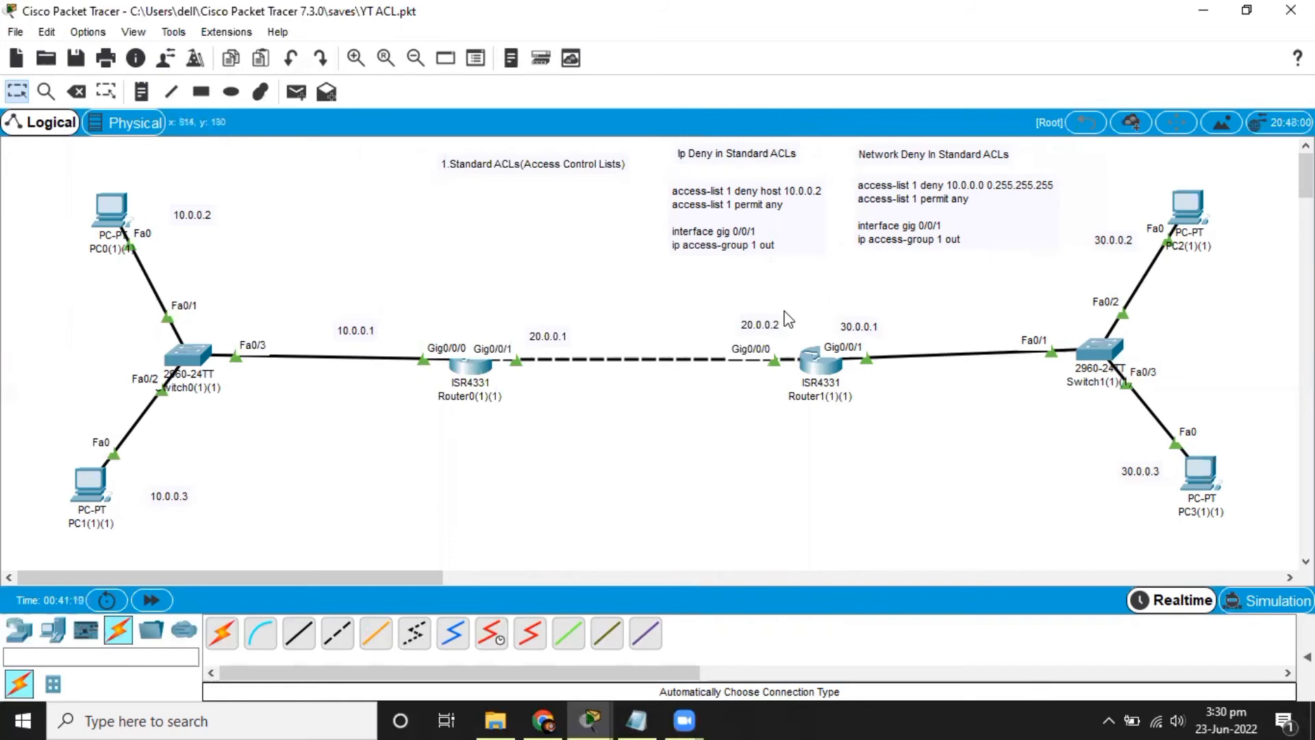
# - Reopen Router1's command line
pyautogui.click(821, 354)
pyautogui.press('Up')
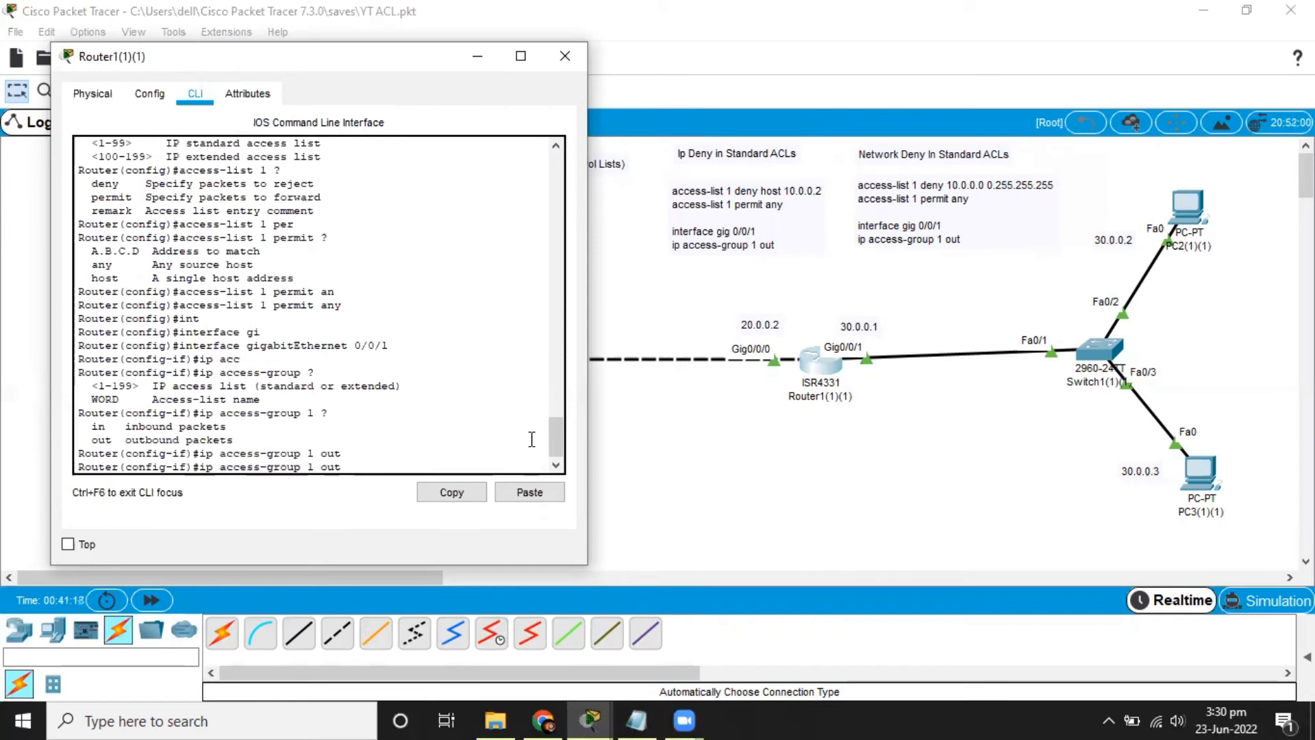
pyautogui.press('BackSpace')
pyautogui.press('BackSpace')
pyautogui.press('BackSpace')
pyautogui.press('BackSpace')
pyautogui.press('BackSpace')
pyautogui.press('BackSpace')
pyautogui.press('BackSpace')
pyautogui.press('BackSpace')
pyautogui.press('BackSpace')
pyautogui.press('BackSpace')
pyautogui.press('BackSpace')
pyautogui.press('BackSpace')
pyautogui.press('BackSpace')
pyautogui.press('BackSpace')
pyautogui.press('BackSpace')
pyautogui.press('BackSpace')
pyautogui.press('BackSpace')
pyautogui.press('BackSpace')
pyautogui.press('BackSpace')
pyautogui.press('BackSpace')
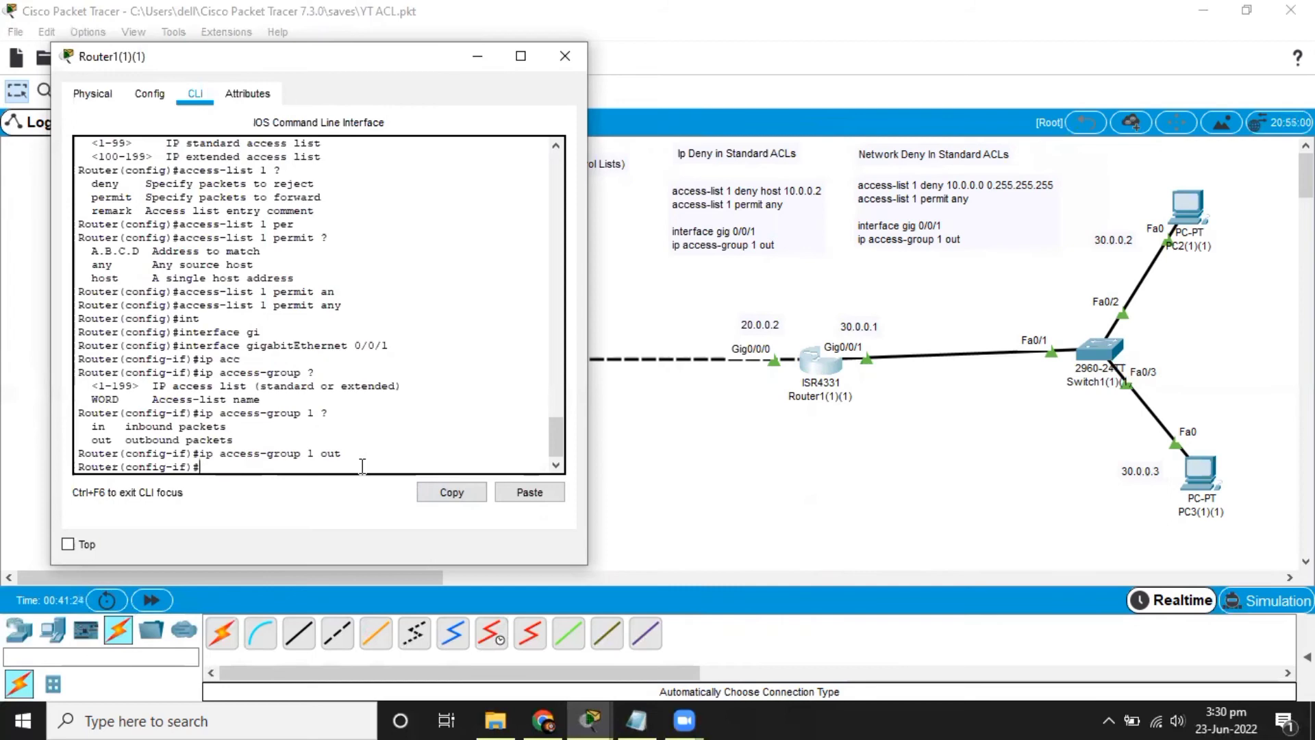
# - Remove the rule denying host 10.0.0.2 from access list 1 by running its recalled command with the no prefix
pyautogui.press('Up')
pyautogui.press('Up')
pyautogui.press('Up')
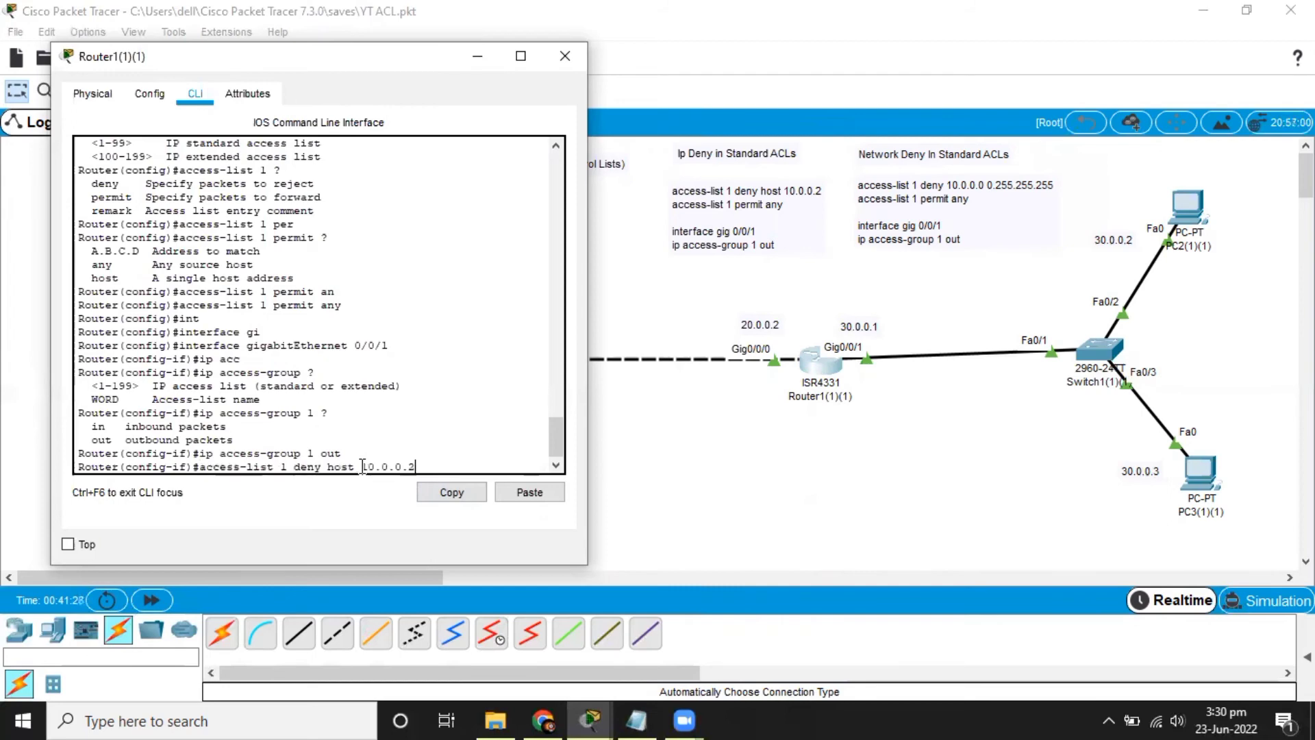
pyautogui.press('Up')
pyautogui.press('Down')
pyautogui.press('Left')
pyautogui.press('Left')
pyautogui.press('Left')
pyautogui.press('Left')
pyautogui.press('Left')
pyautogui.press('Left')
pyautogui.press('Left')
pyautogui.press('Left')
pyautogui.press('Left')
pyautogui.press('Left')
pyautogui.press('Left')
pyautogui.press('Left')
pyautogui.press('Left')
pyautogui.press('Left')
pyautogui.press('Left')
pyautogui.press('Left')
pyautogui.press('Left')
pyautogui.press('Left')
pyautogui.press('Left')
pyautogui.press('Left')
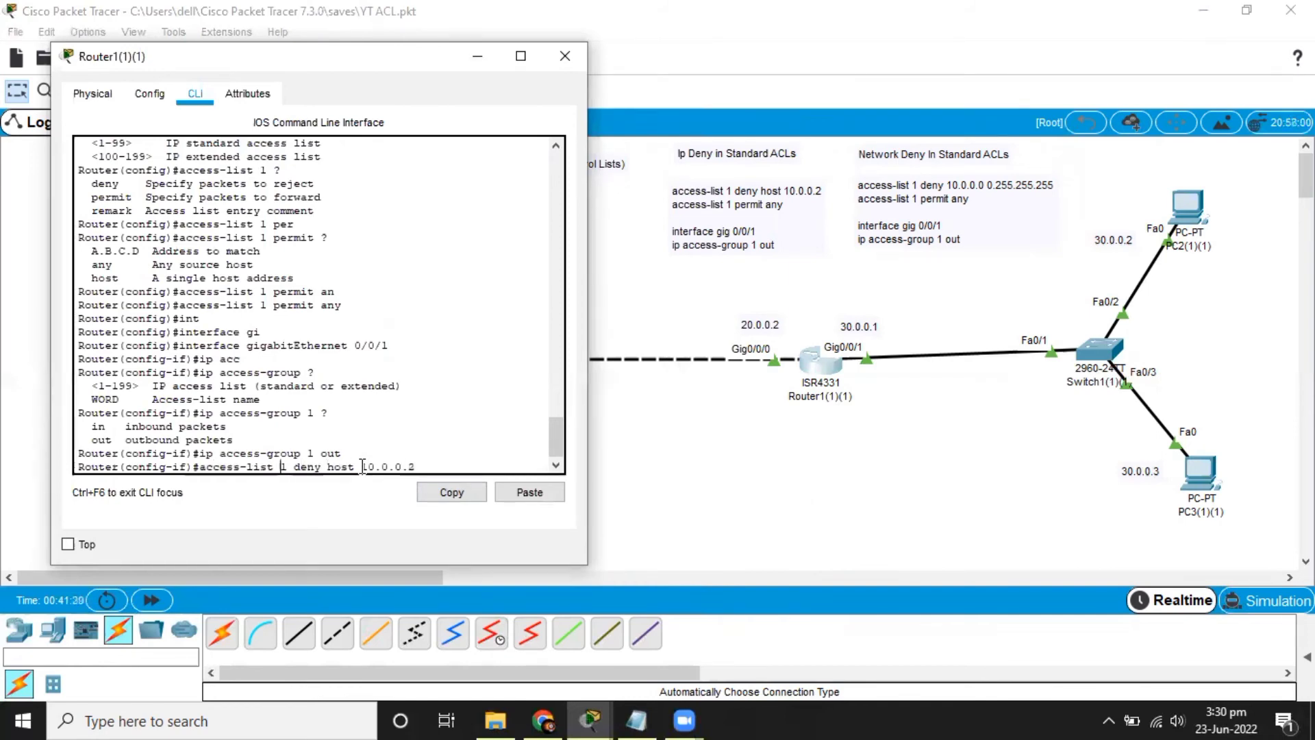
pyautogui.write('no')
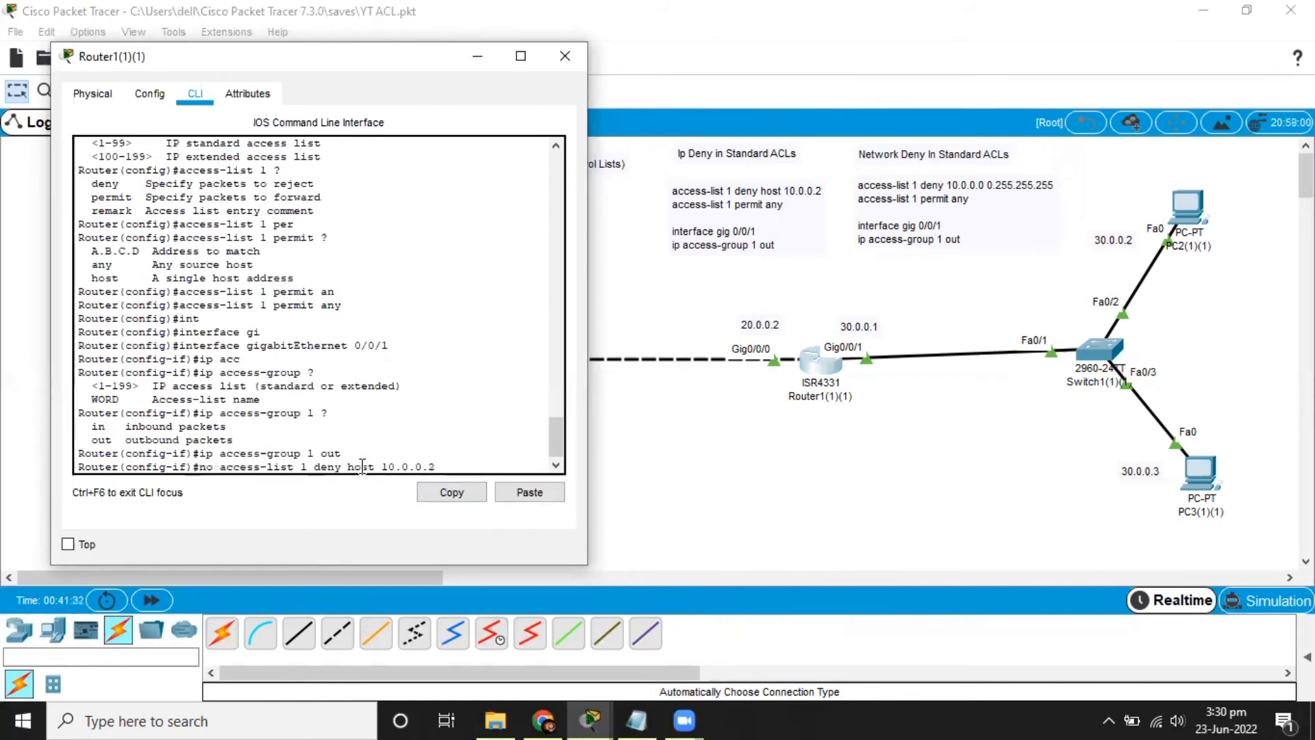
pyautogui.press('Return')
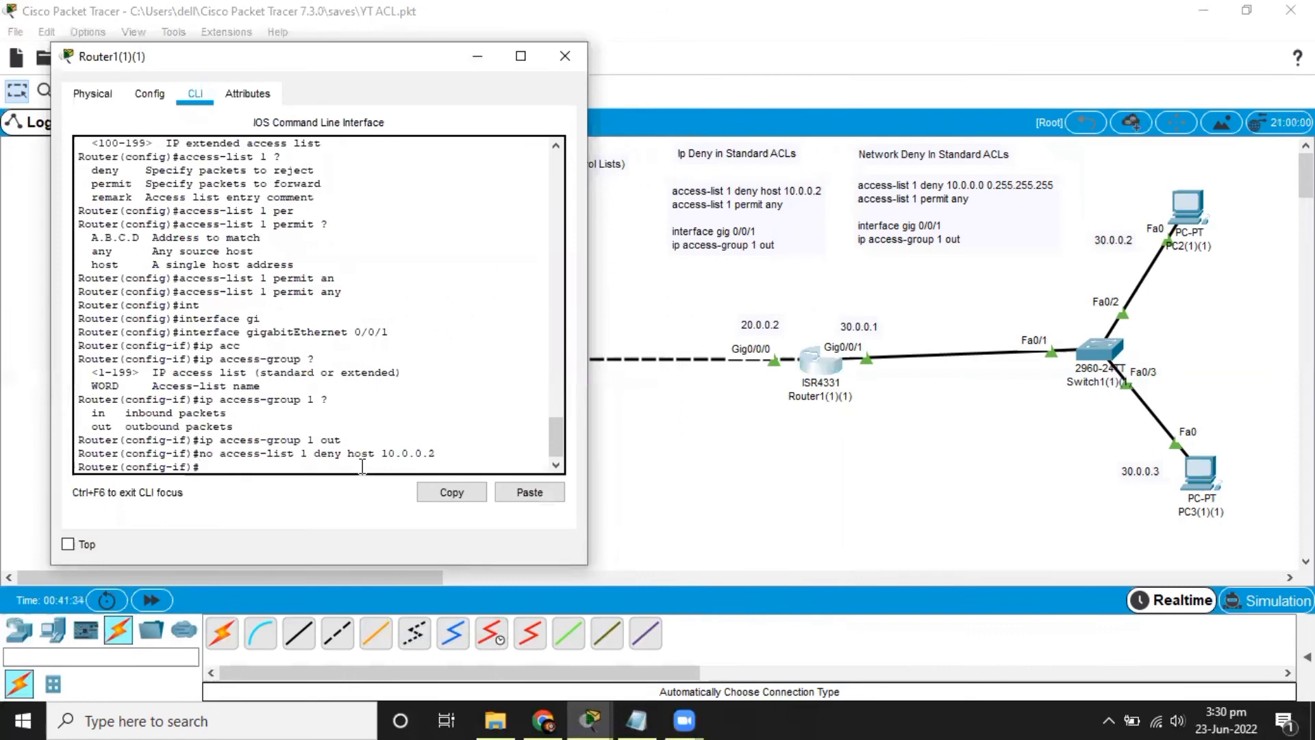
# - Remove the permit any rule from access list 1 by running its recalled command with the no prefix
pyautogui.press('Up')
pyautogui.press('Up')
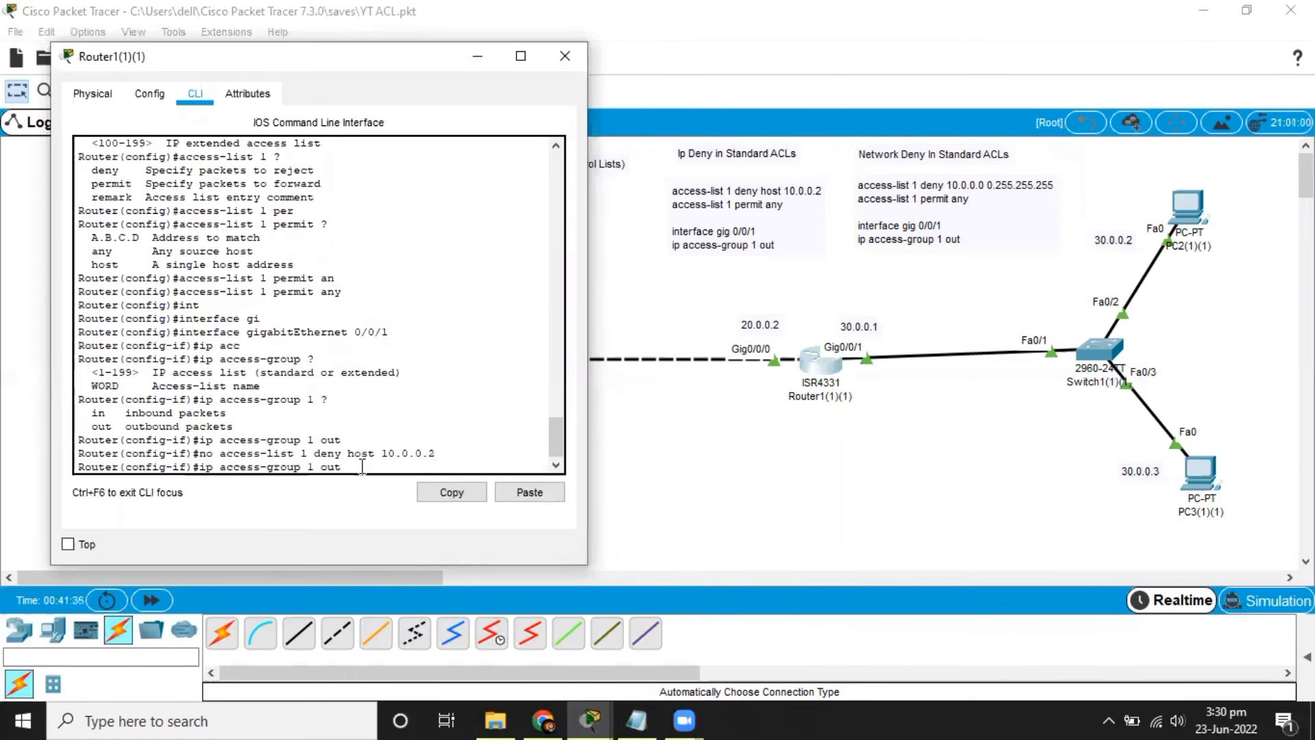
pyautogui.press('Up')
pyautogui.press('Up')
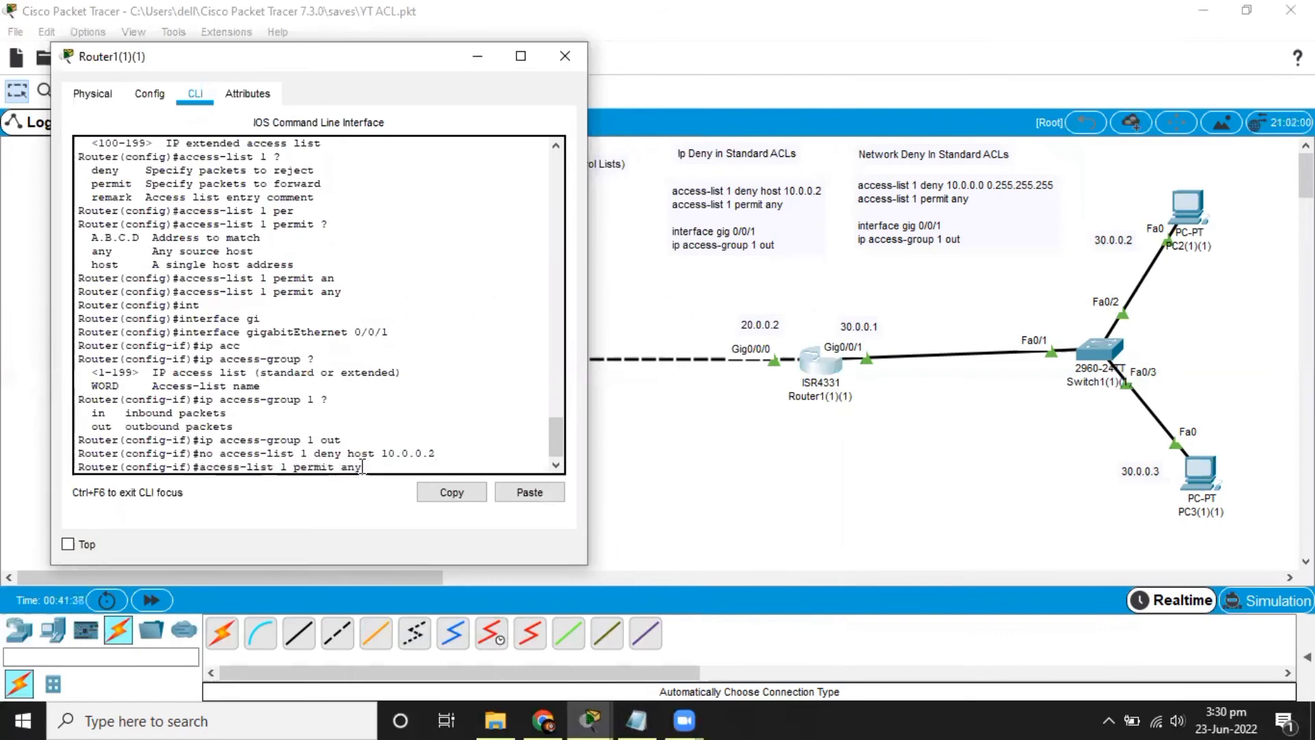
pyautogui.press('Left')
pyautogui.press('Left')
pyautogui.press('Left')
pyautogui.press('Left')
pyautogui.press('Left')
pyautogui.press('Left')
pyautogui.write('no')
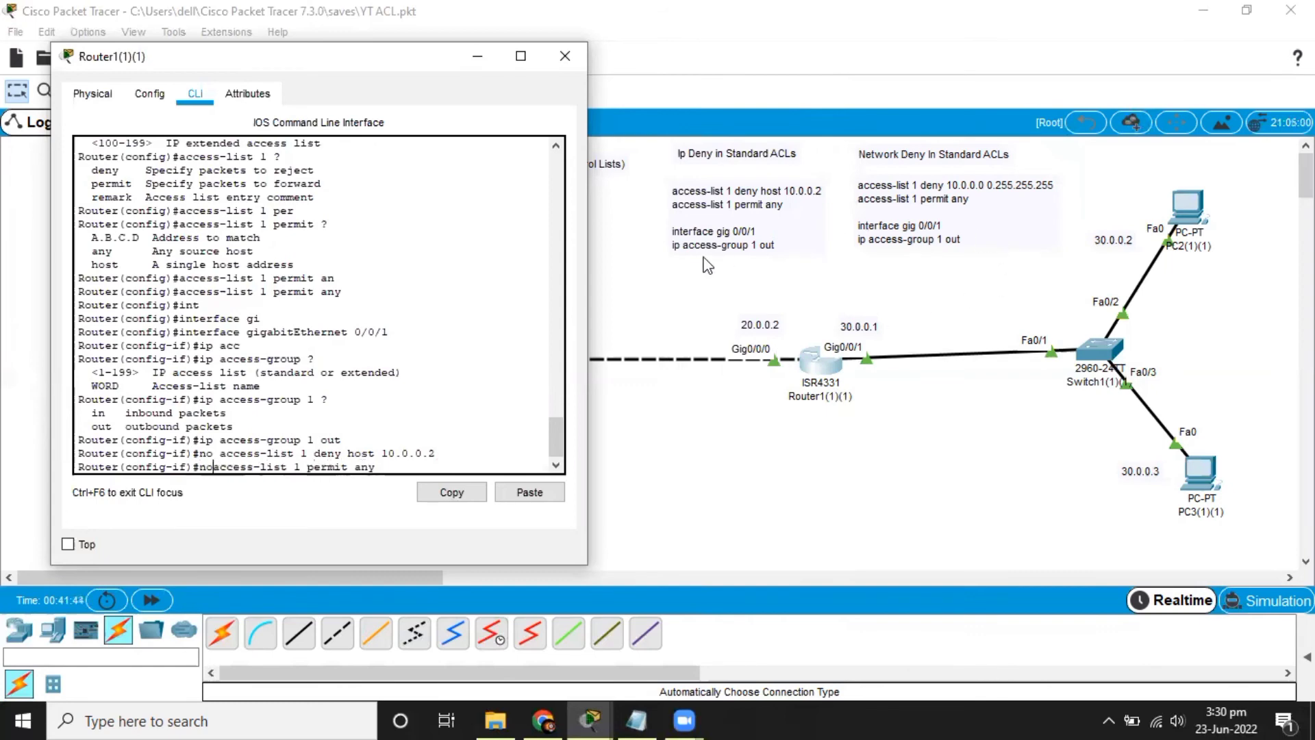
pyautogui.press('Return')
pyautogui.press('Return')
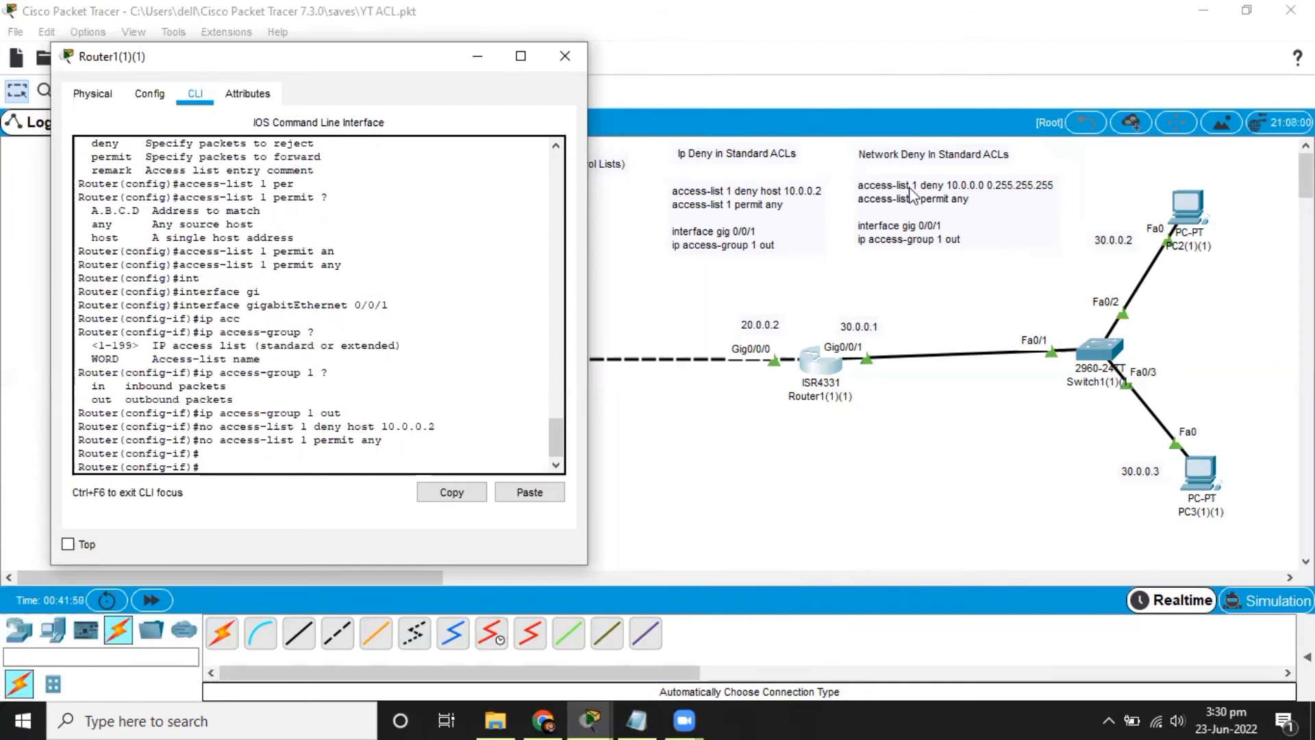
# - Exit interface configuration and return to Router1's global configuration mode
pyautogui.write('acc')
pyautogui.press('Return')
pyautogui.write('exit')
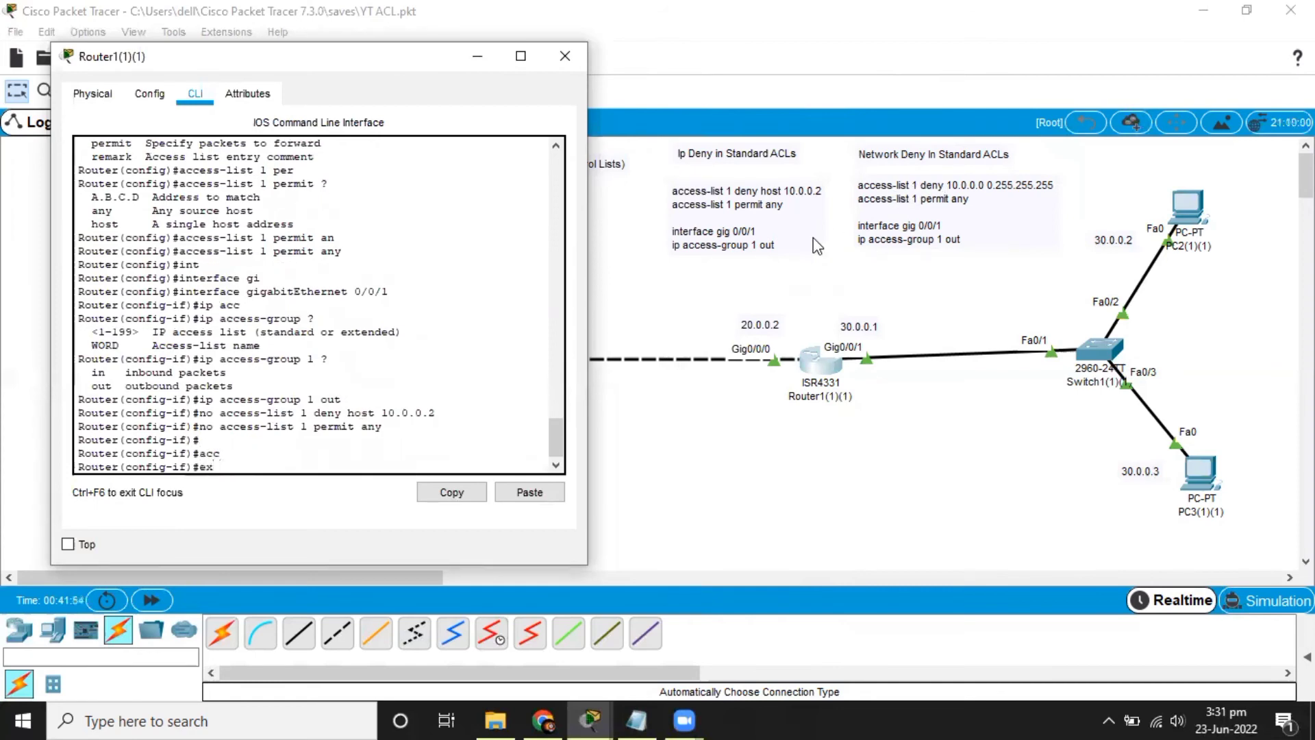
pyautogui.press('Return')
# - Begin a deny entry for access list 1, listing the command help for the list number, action and source
pyautogui.write('acc')
pyautogui.press('Tab')
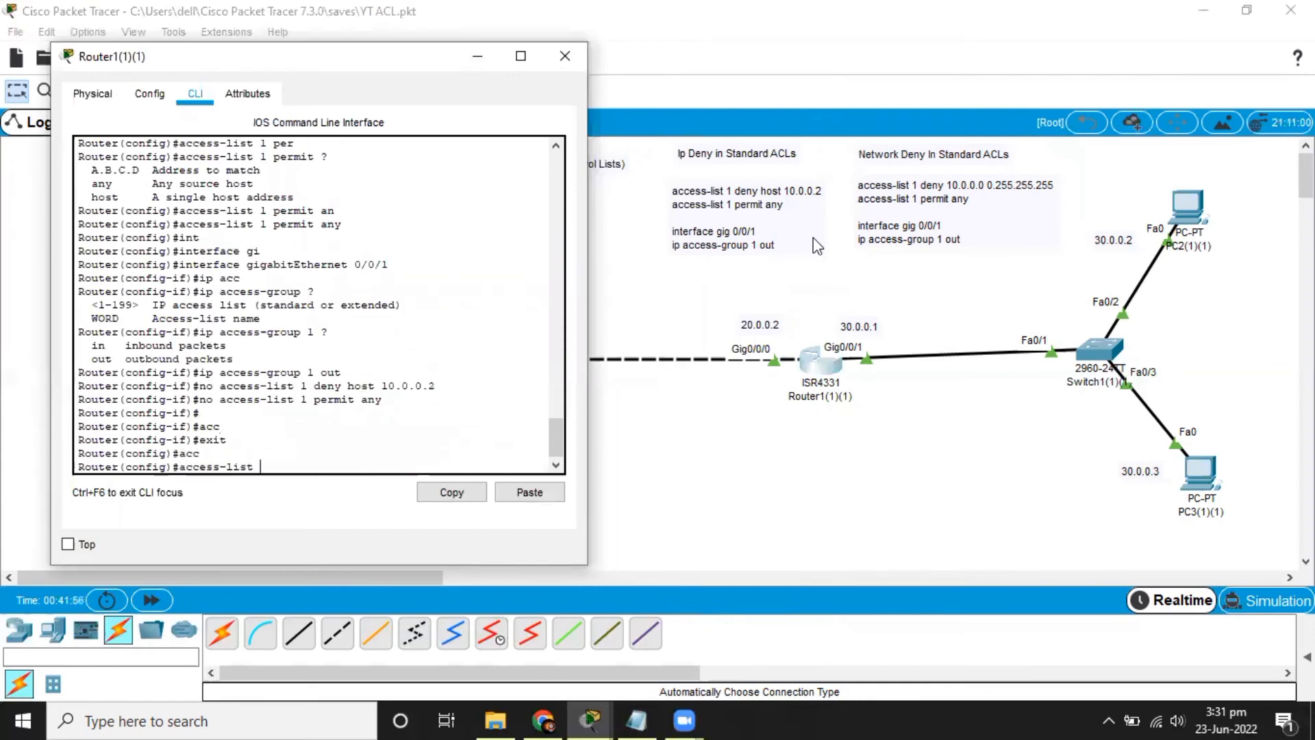
pyautogui.write('?')
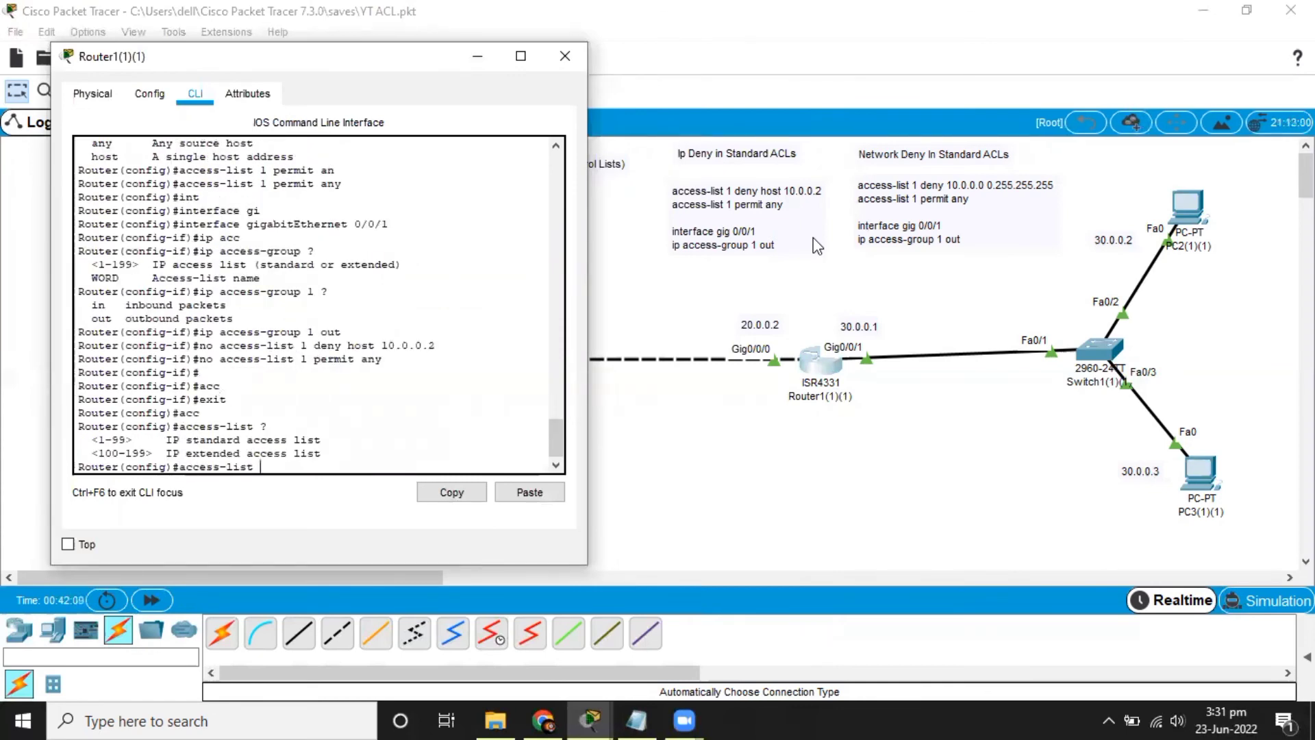
pyautogui.write('1 ')
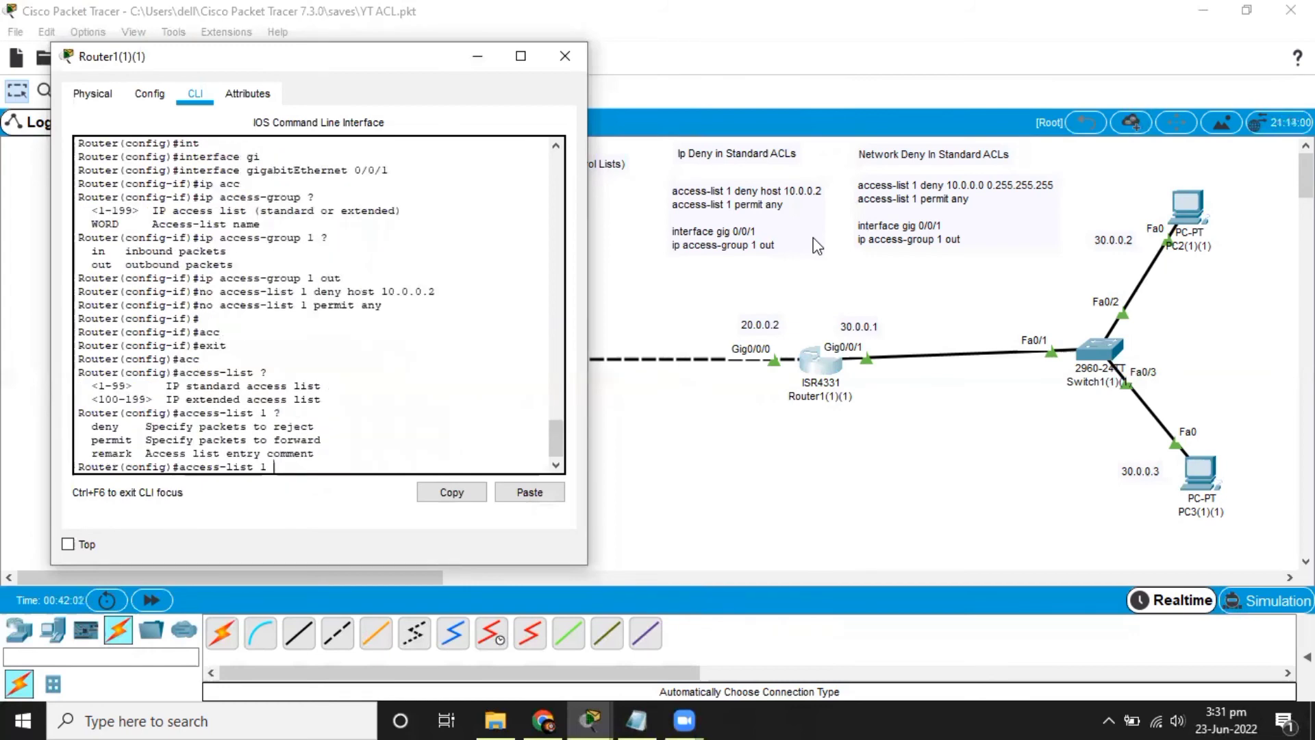
pyautogui.write('?de')
pyautogui.press('Tab')
pyautogui.write('?')
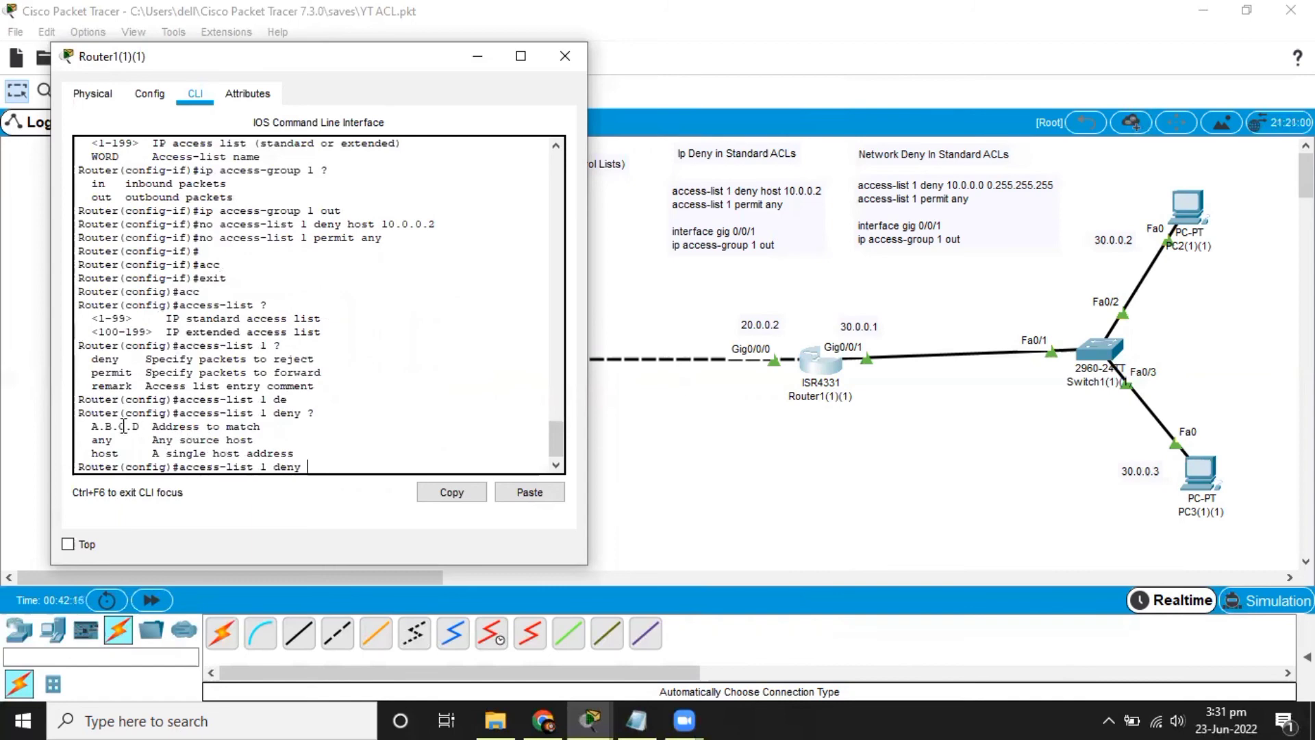
# - Complete the deny entry with network 10.0.0.0 and wildcard mask 0.255.255.255, and run it
pyautogui.write('10.0.0.0')
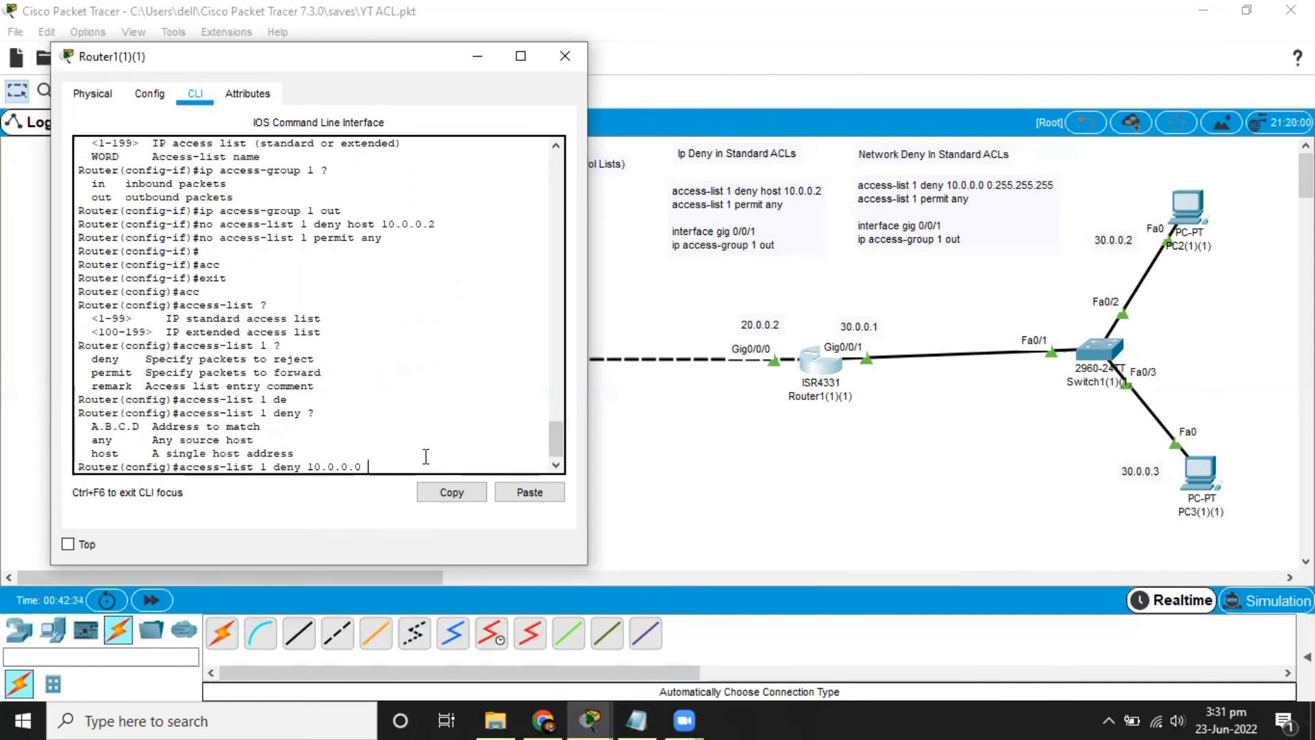
pyautogui.write('25')
pyautogui.write('5.0.0')
pyautogui.press('BackSpace')
pyautogui.press('BackSpace')
pyautogui.press('BackSpace')
pyautogui.press('BackSpace')
pyautogui.press('BackSpace')
pyautogui.press('BackSpace')
pyautogui.press('BackSpace')
pyautogui.press('BackSpace')
pyautogui.press('BackSpace')
pyautogui.write('0.255.255.2555')
pyautogui.press('BackSpace')
pyautogui.press('Return')
# - Add a permit any rule to access list 1, consulting the command help for each part
pyautogui.write('acc')
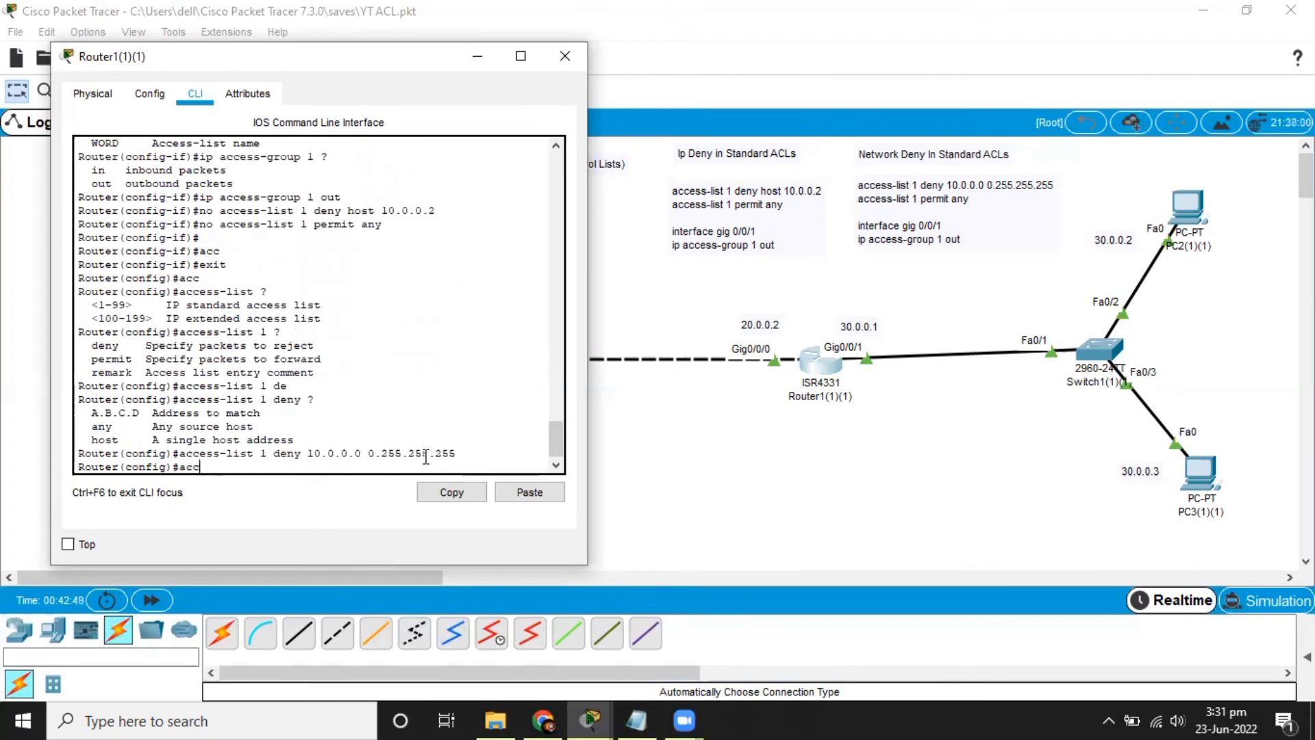
pyautogui.press('Tab')
pyautogui.write('?')
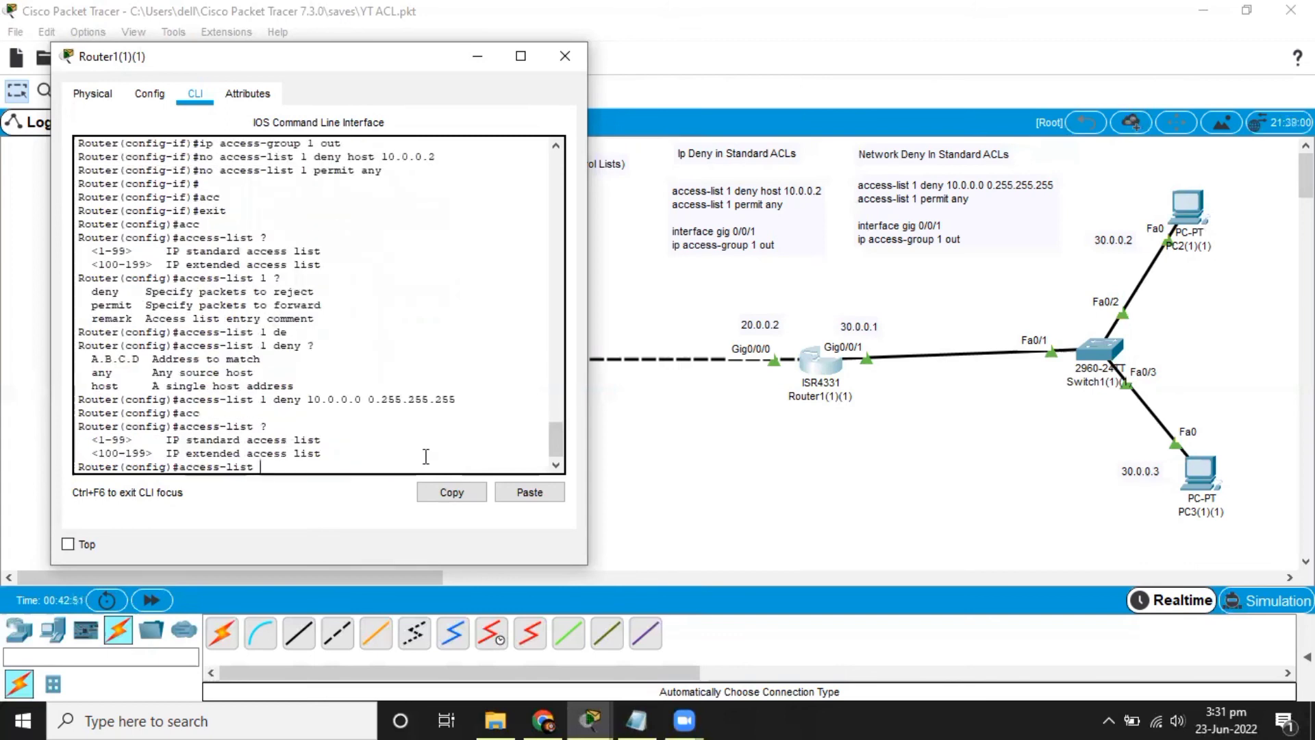
pyautogui.write('1')
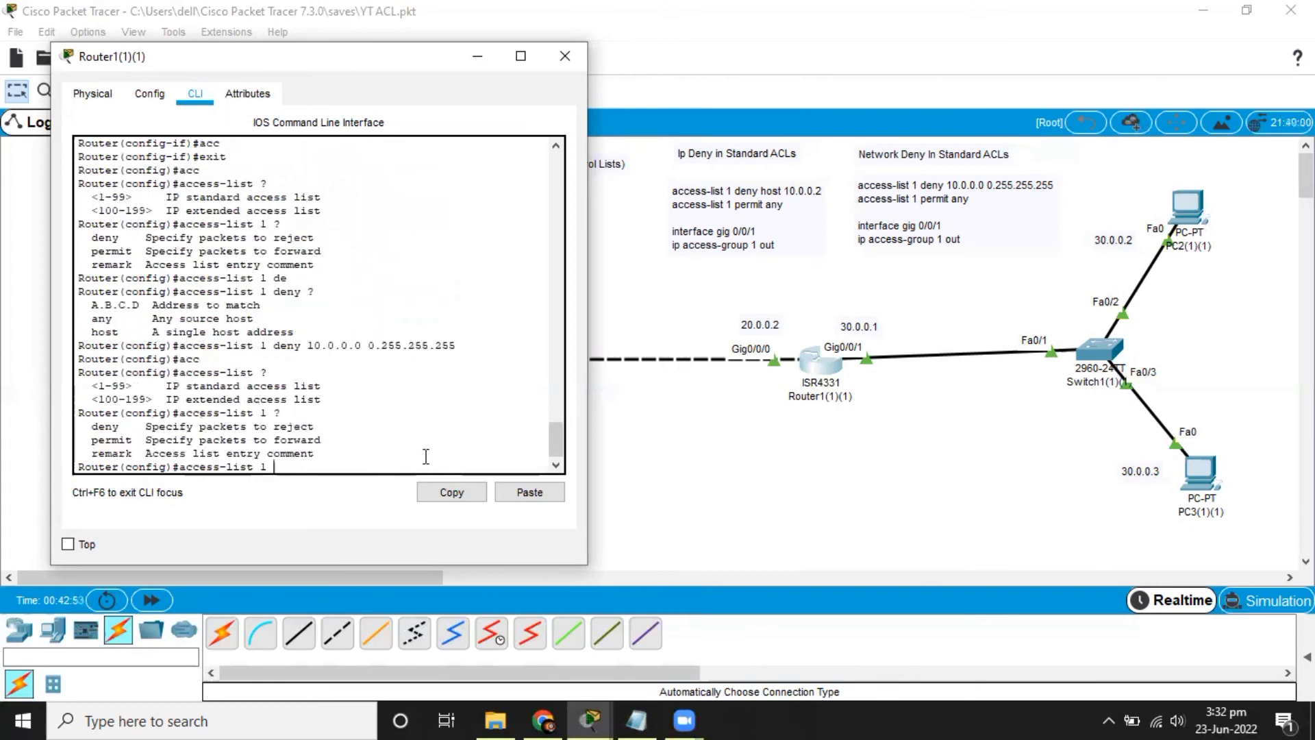
pyautogui.write(' ?pe')
pyautogui.press('Tab')
pyautogui.write('?')
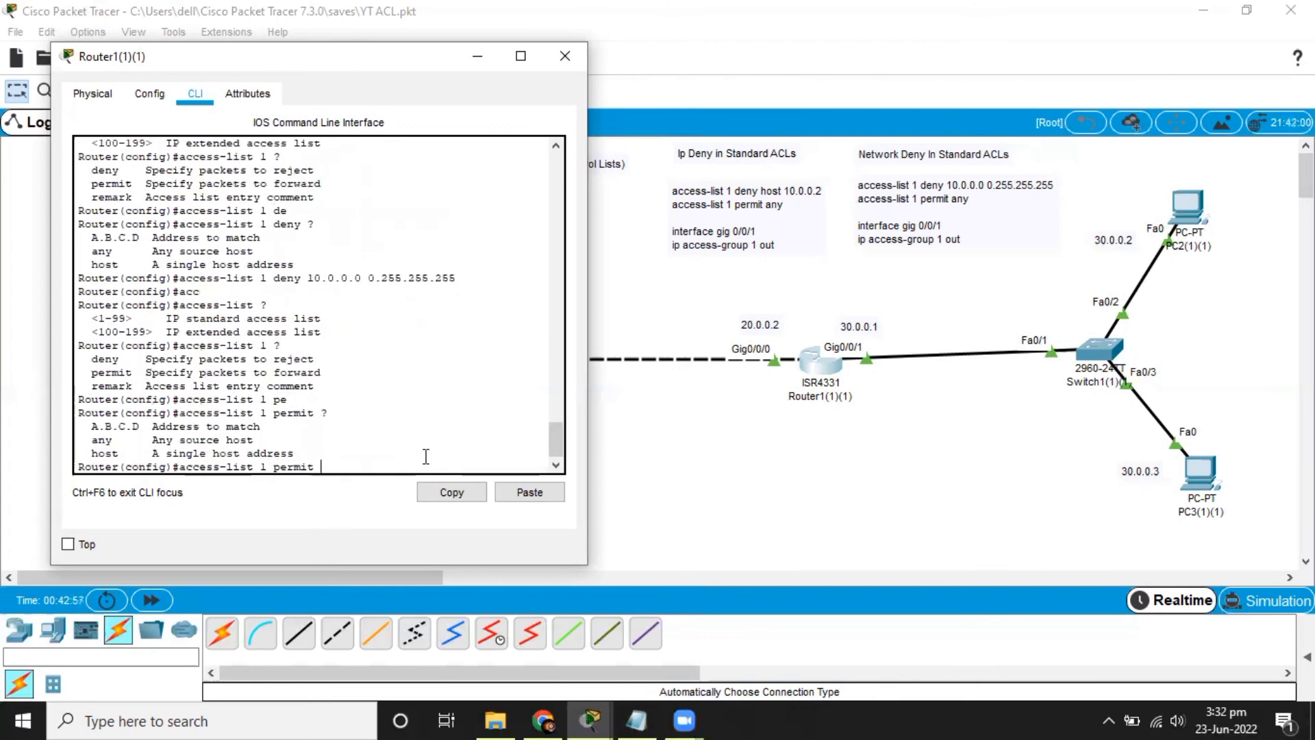
pyautogui.write('a')
pyautogui.press('Tab')
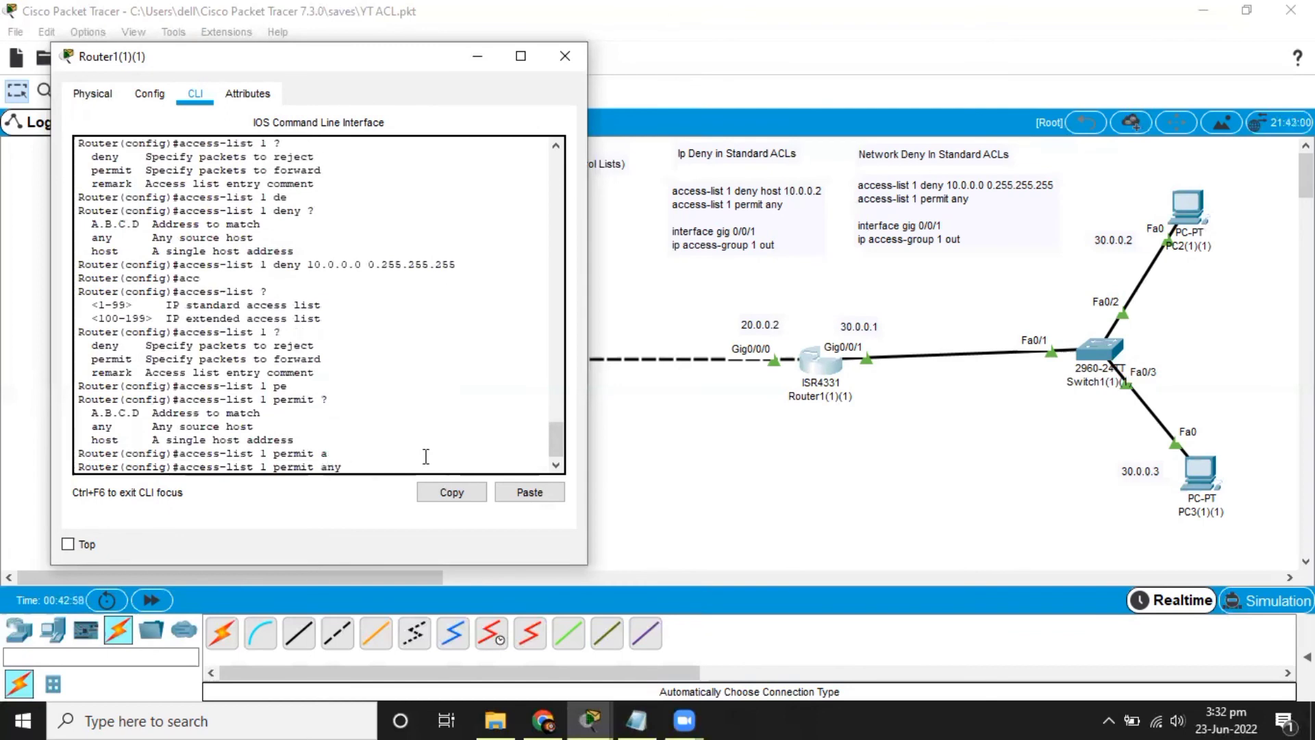
pyautogui.press('Return')
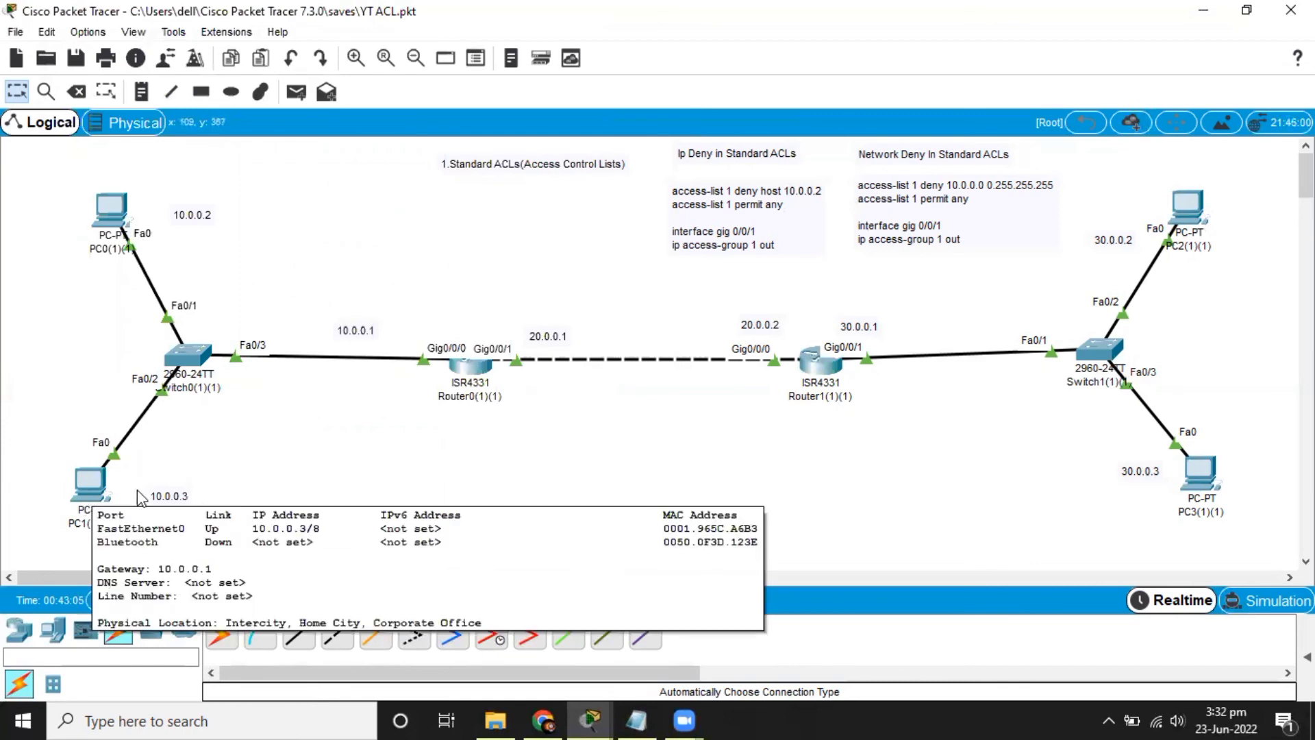
# - Ping 10.0.0.3 from PC3's command prompt to test the network-deny rule, and minimize the window
pyautogui.click(1195, 473)
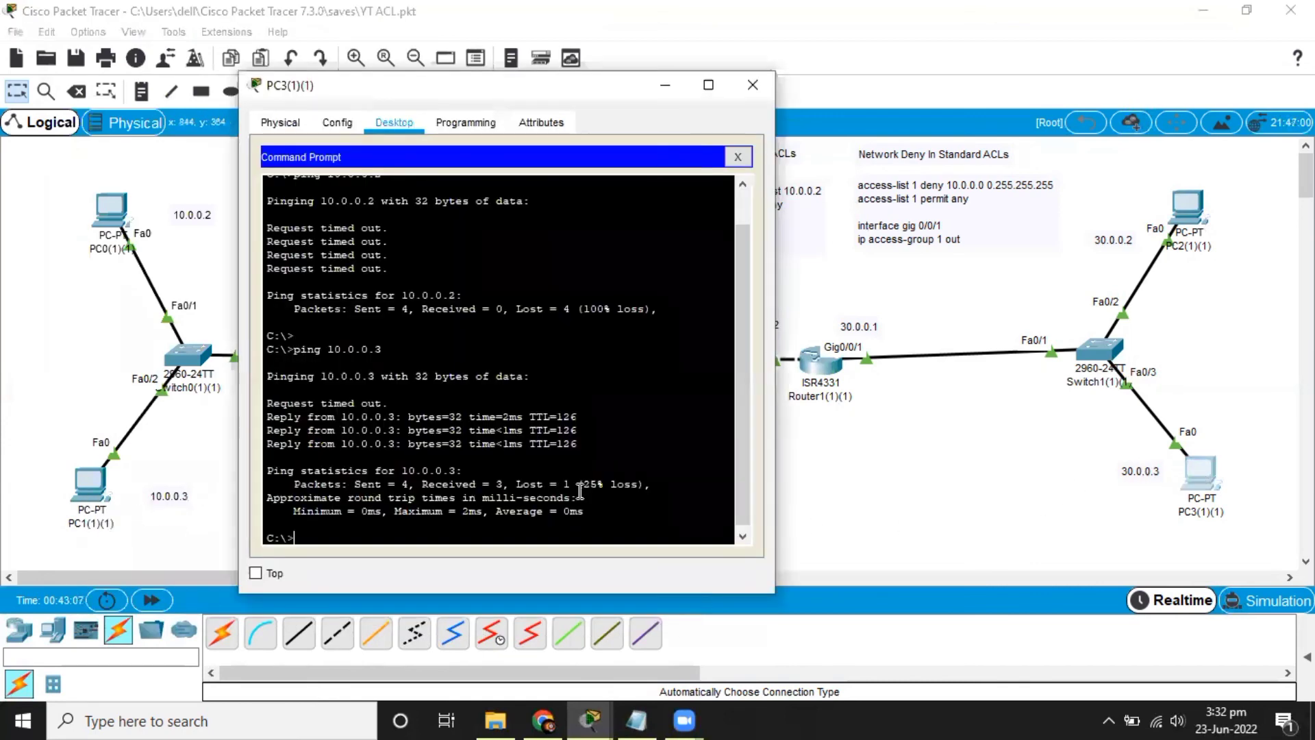
pyautogui.press('Up')
pyautogui.press('Return')
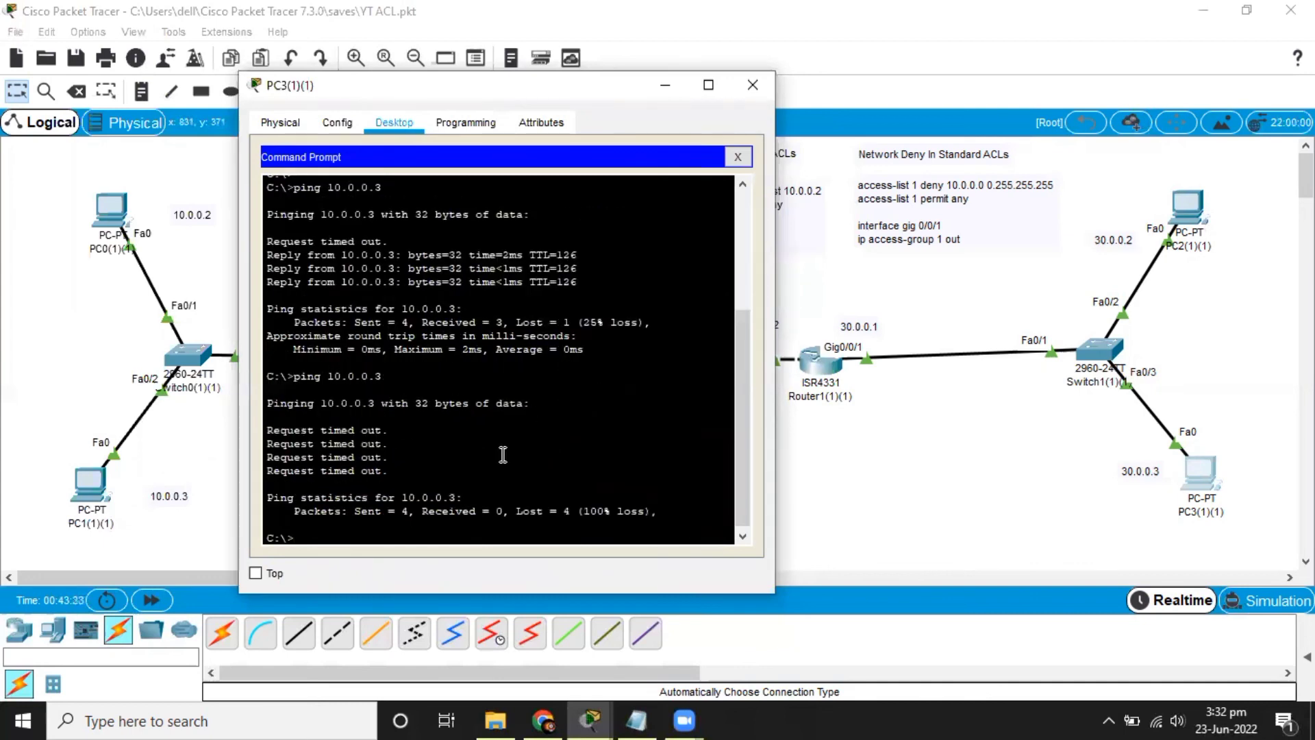
pyautogui.click(665, 85)
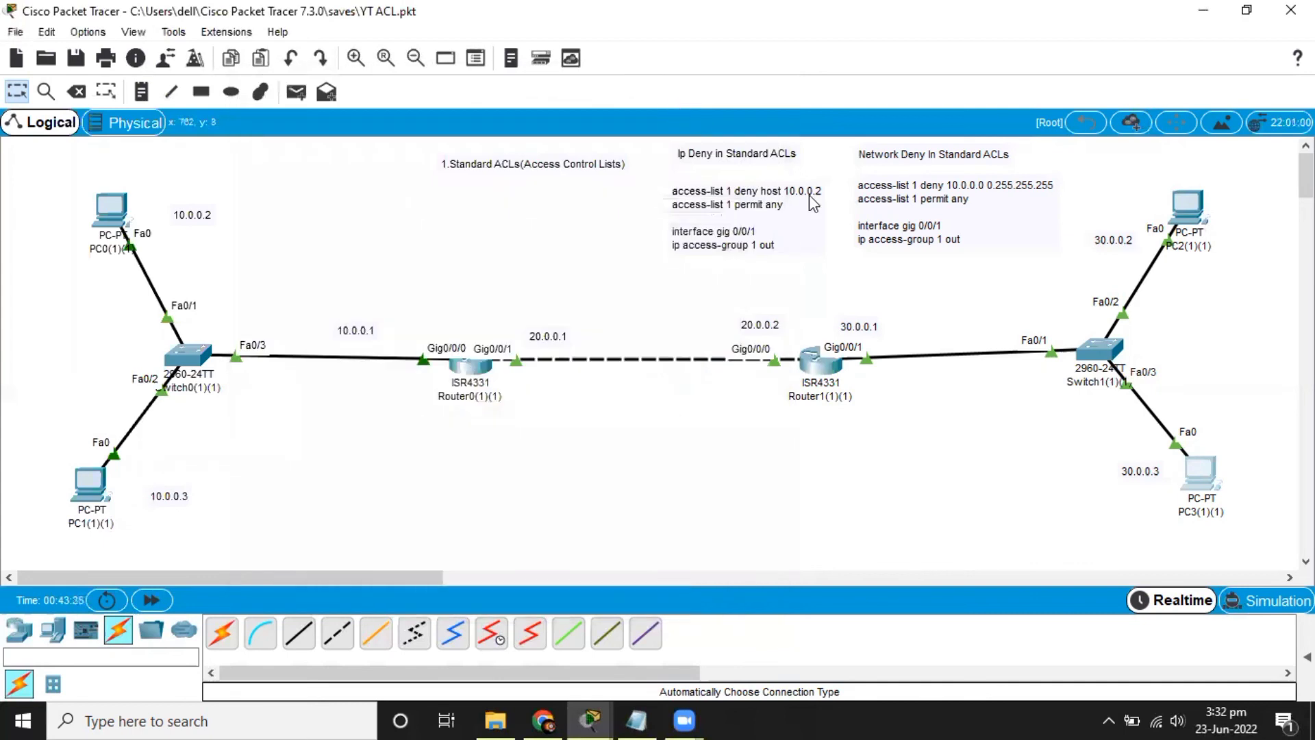